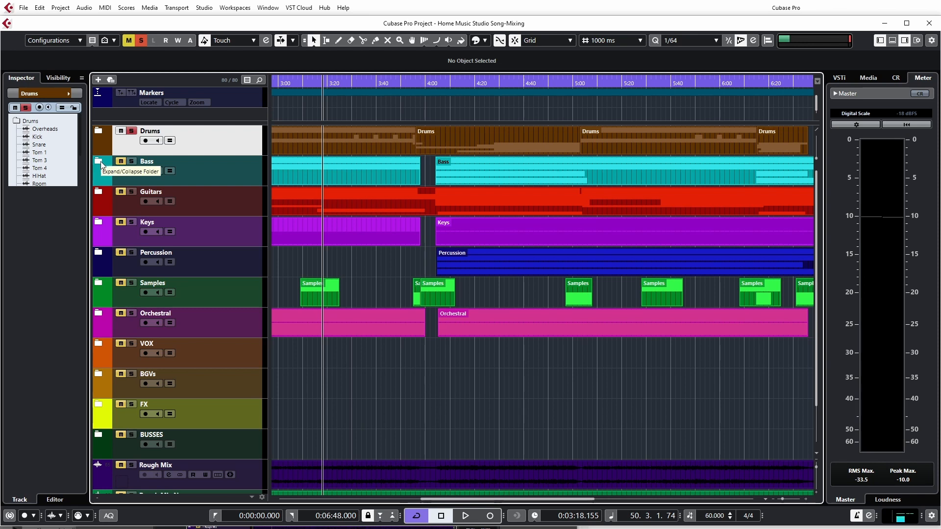
Step: Expand the Bass folder and play its tracks soloed, with the Drums folder muted
click(97, 160)
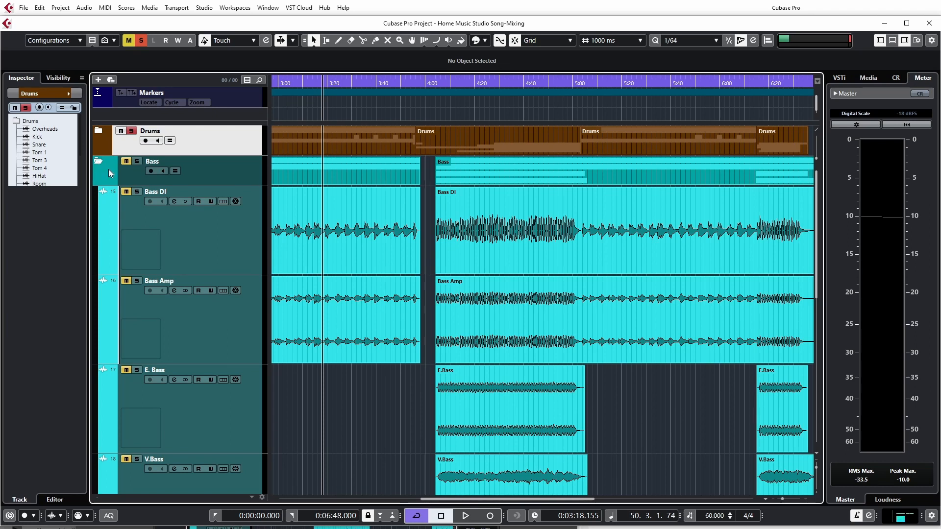
click(132, 131)
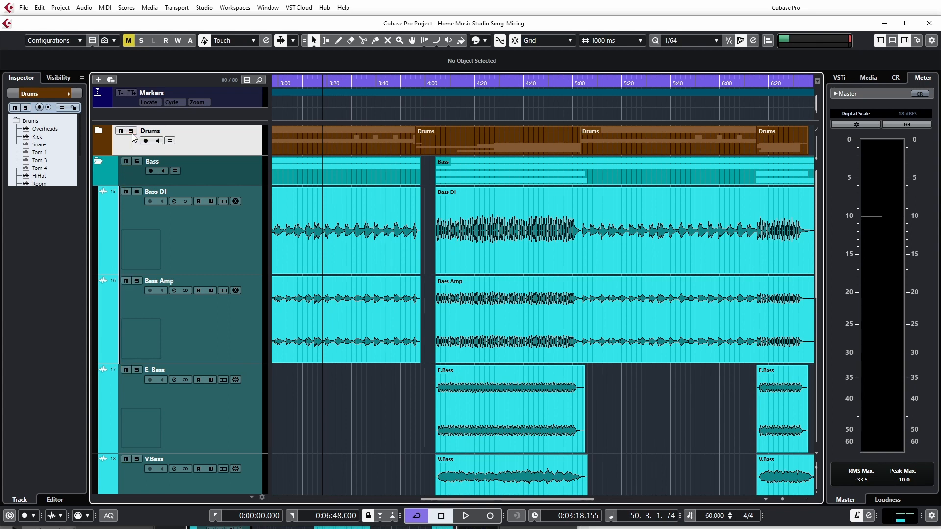
click(137, 161)
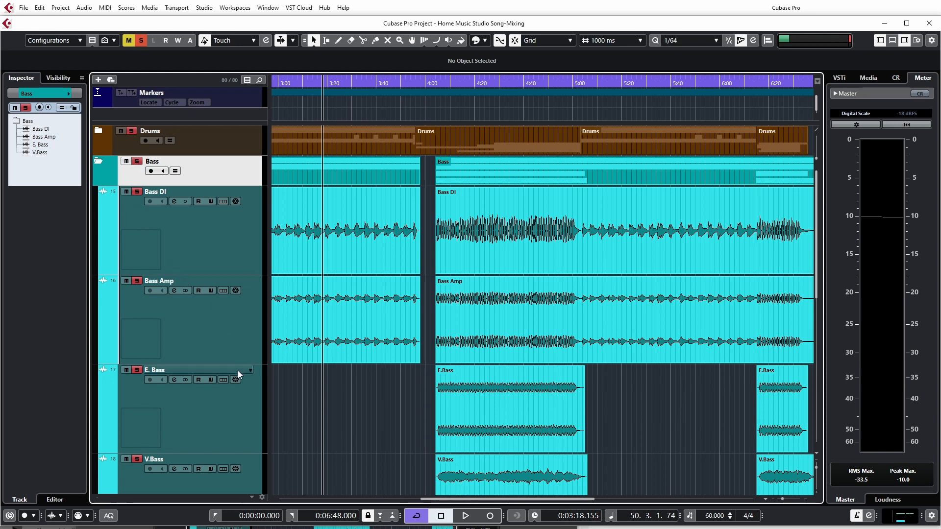
scroll(222, 407, down, 3)
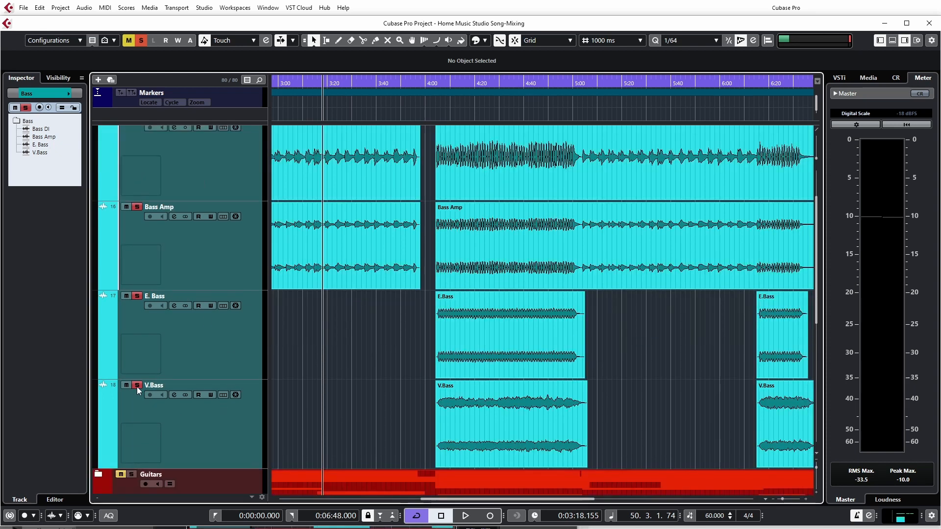
scroll(259, 402, up, 3)
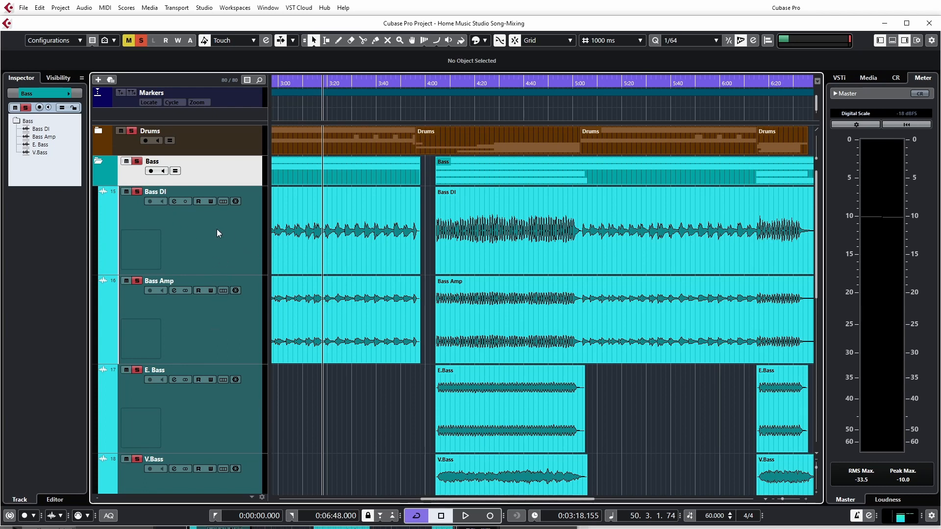
click(120, 131)
key(space)
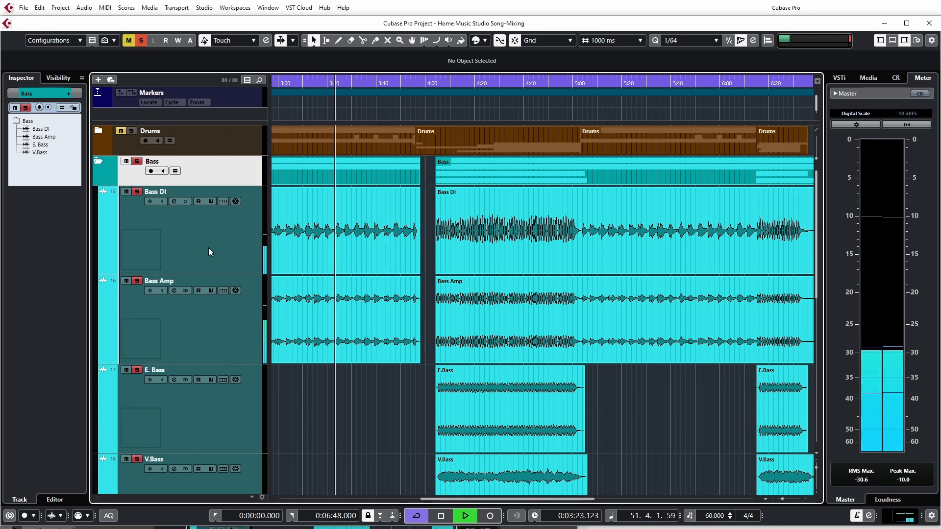
Step: Compare the Bass DI and Bass Amp channels in their channel settings during playback
click(174, 202)
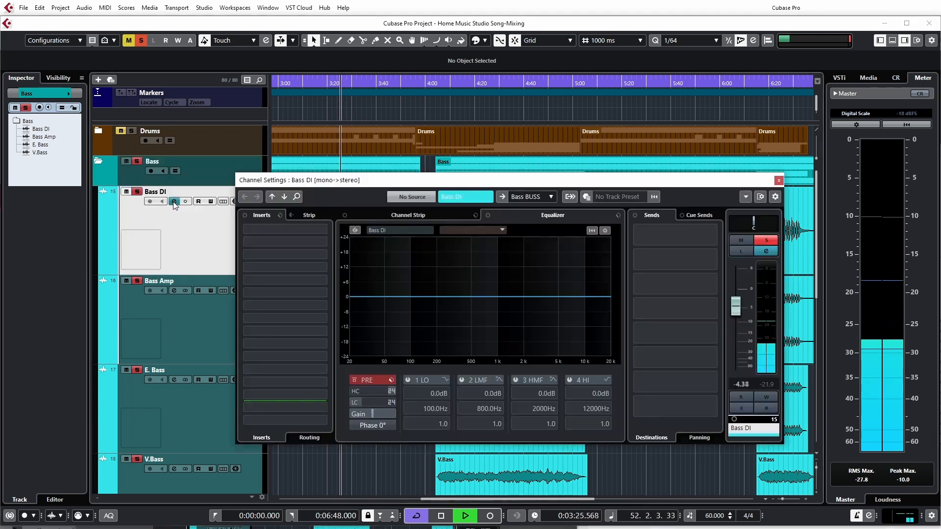
click(175, 291)
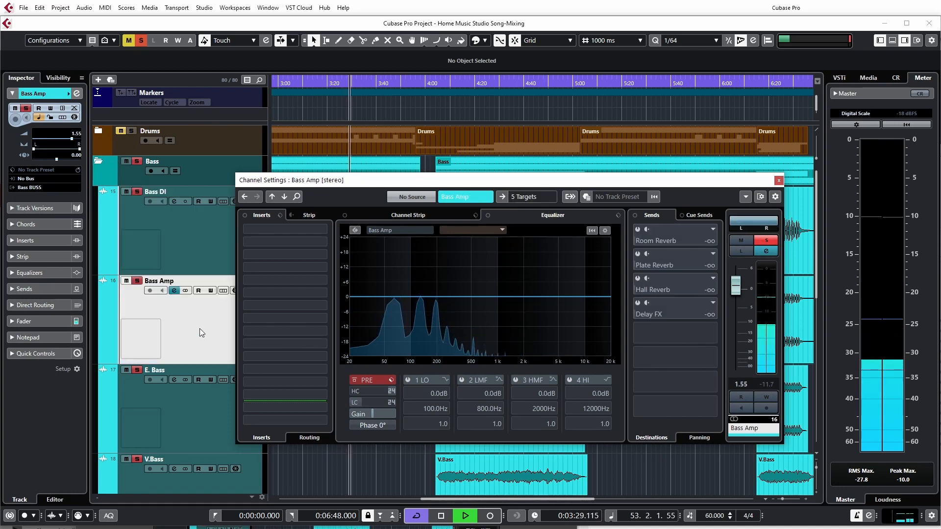
click(187, 249)
click(203, 321)
click(202, 247)
click(201, 319)
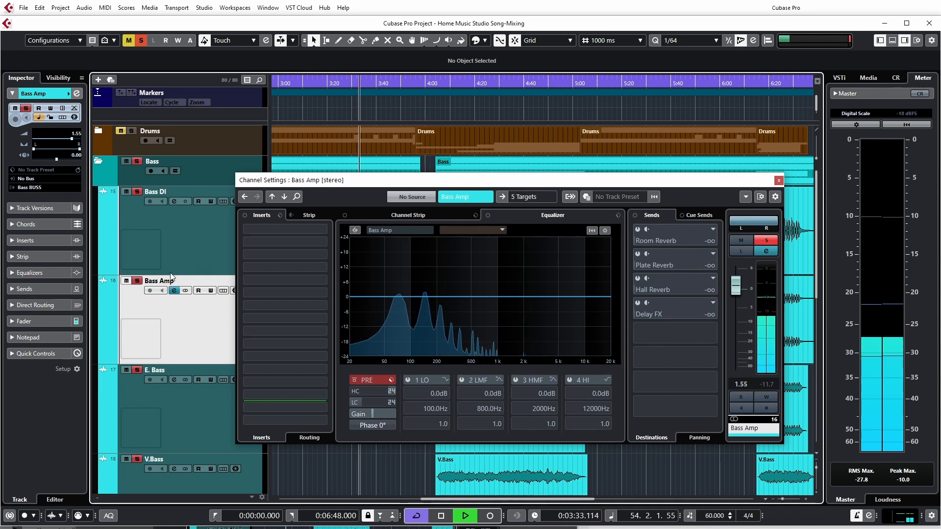
Step: Mute the Bass Amp track to hear Bass DI without it, and move the channel settings window clear of the track controls
click(137, 280)
key(m)
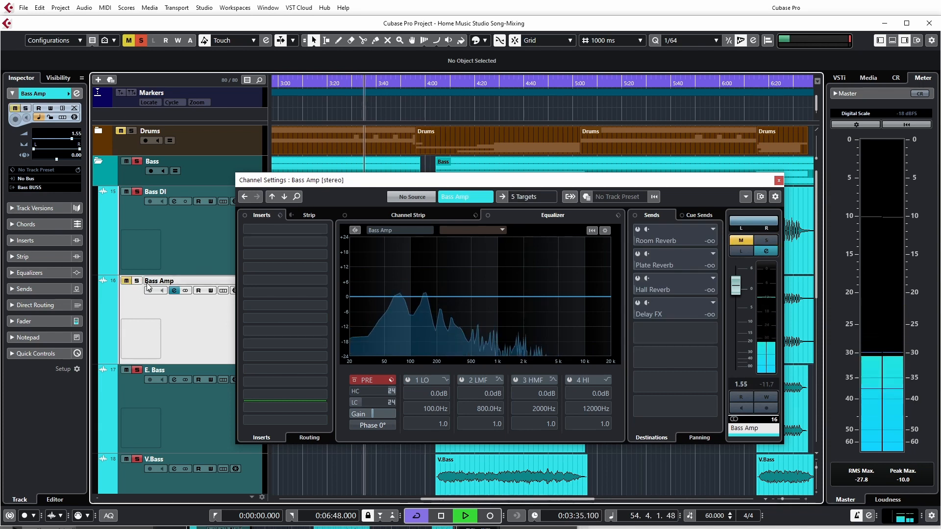
drag(359, 186, 410, 242)
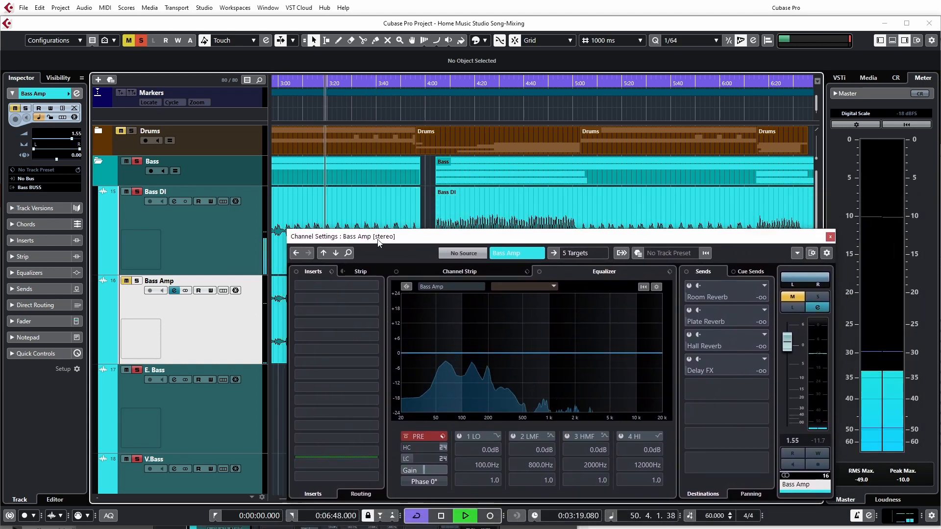
drag(318, 237, 316, 221)
Step: Swap the audition to the amp signal by unmuting and soloing Bass Amp and muting Bass DI
click(127, 281)
click(137, 281)
click(136, 191)
click(126, 191)
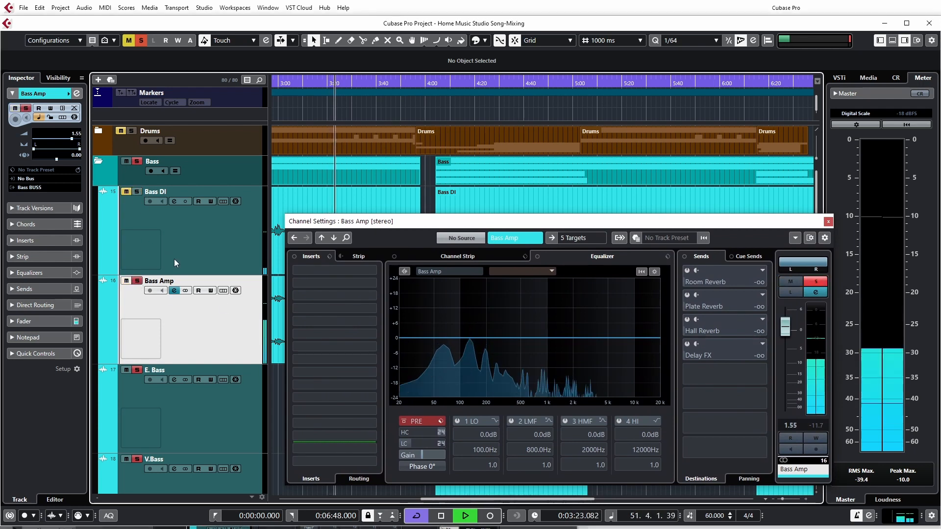
Step: Solo Bass DI together with Bass Amp again, close the channel settings and stop playback
click(140, 192)
click(828, 222)
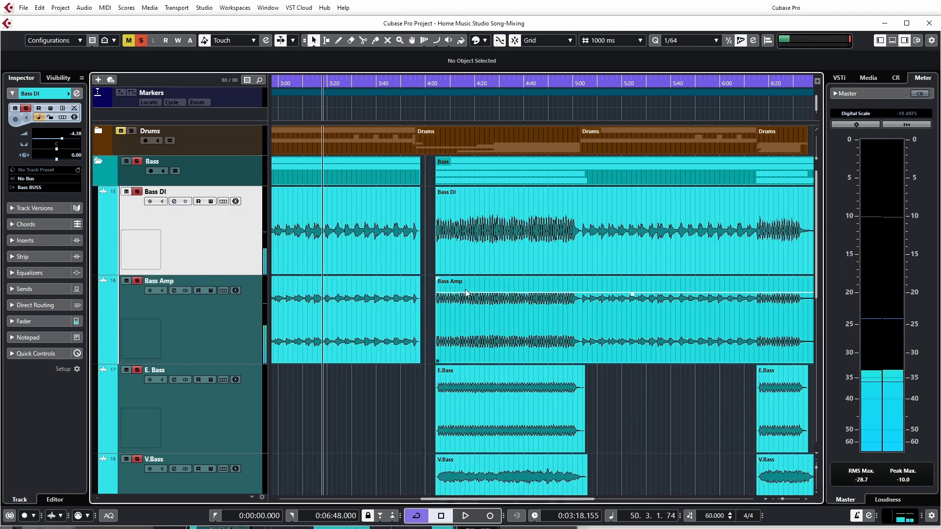
key(space)
Step: Examine the Bass DI and Bass Amp waveforms up close around 3:24 to compare their phase alignment
key(shift+g)
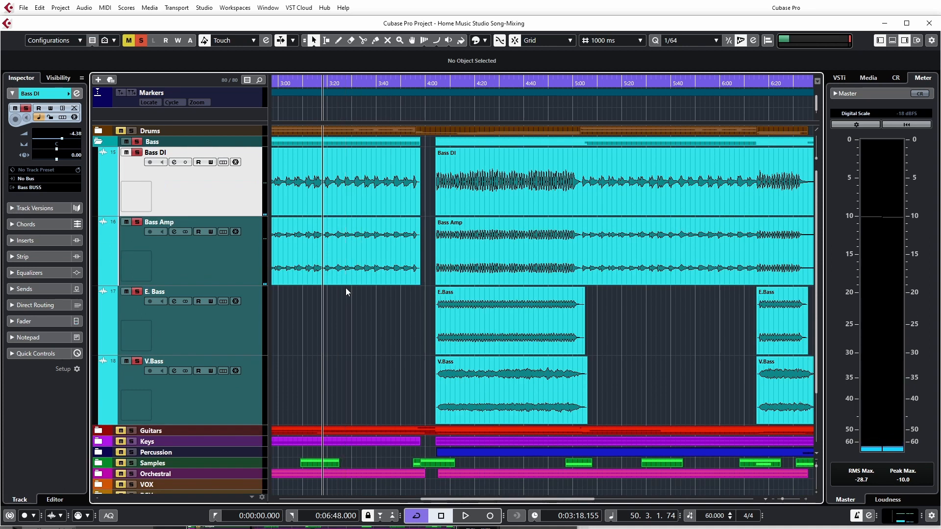
key(shift+g)
key(shift+h)
key(shift+h)
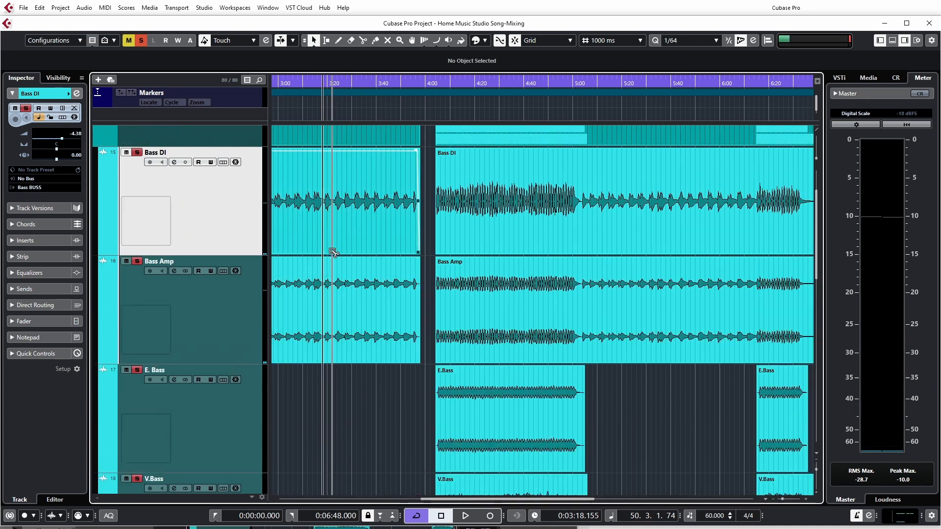
scroll(331, 255, up, 5)
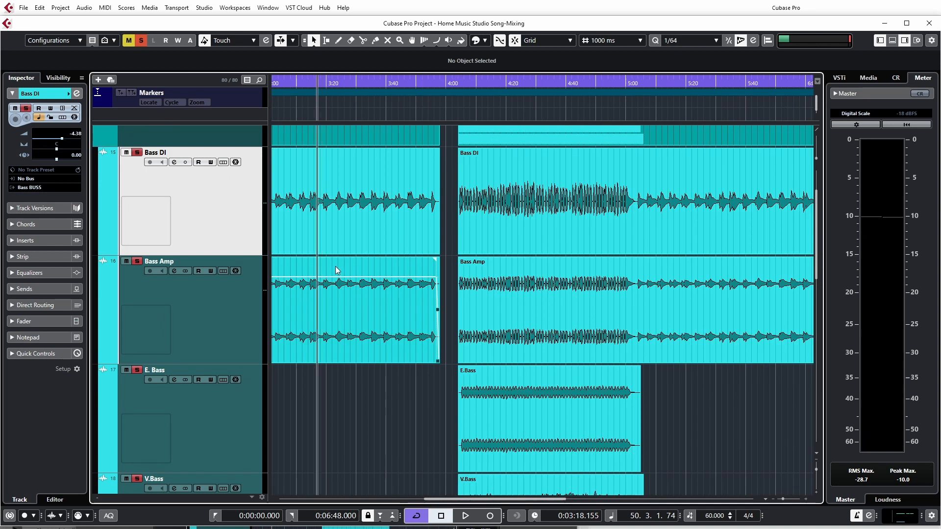
scroll(333, 278, up, 8)
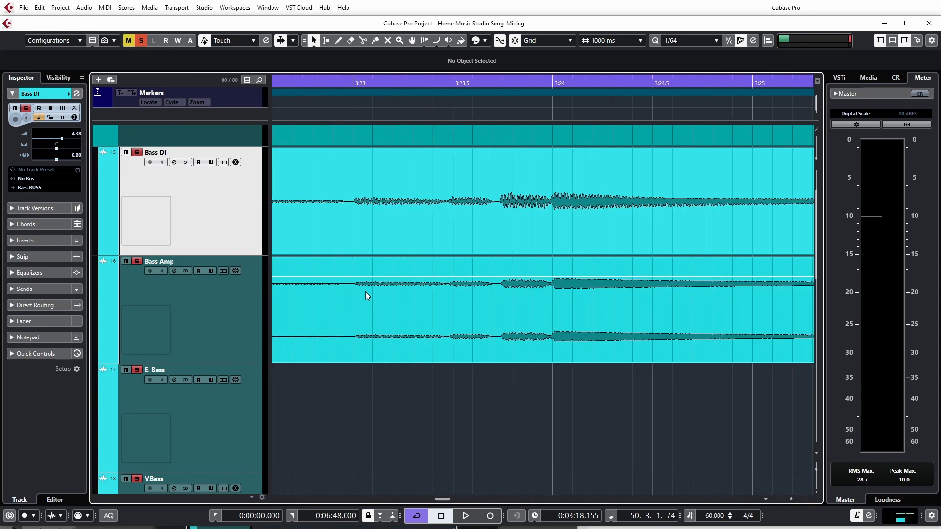
scroll(369, 295, down, 2)
scroll(370, 296, up, 2)
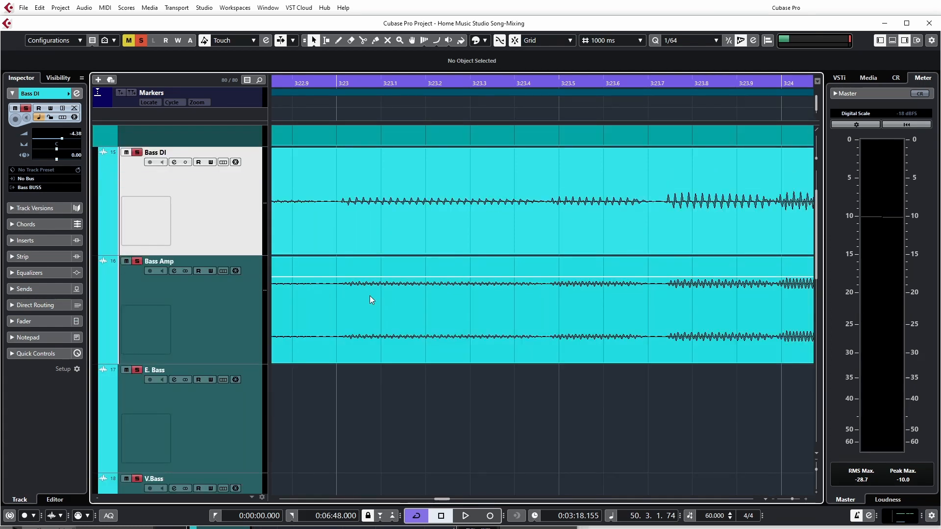
scroll(369, 295, right, 3)
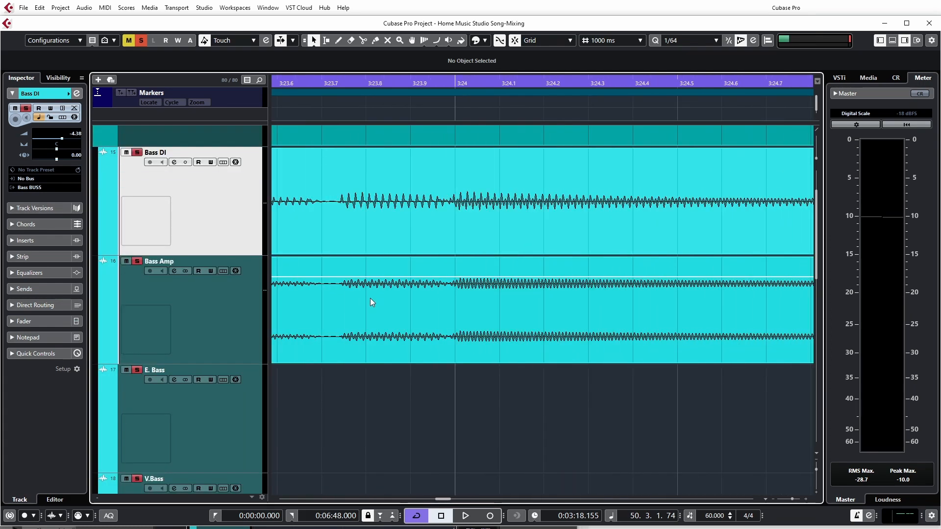
scroll(404, 294, up, 4)
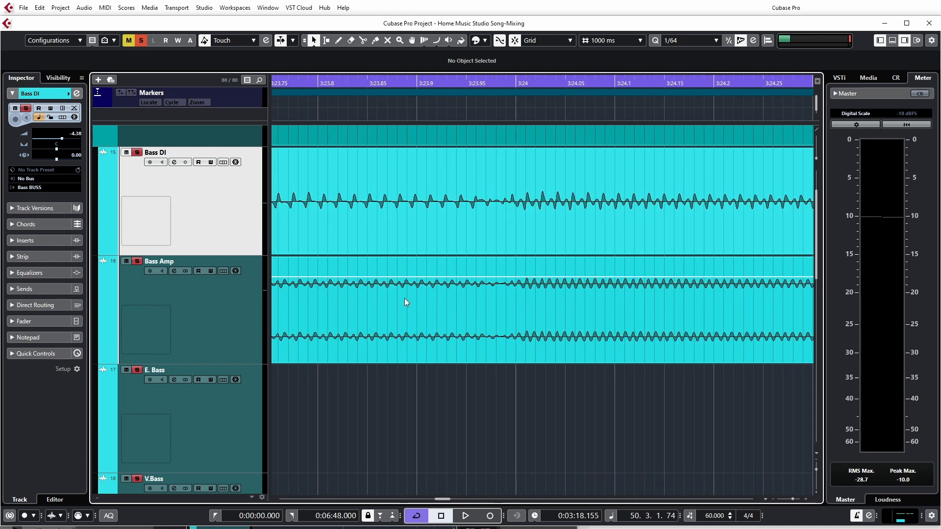
scroll(404, 298, up, 1)
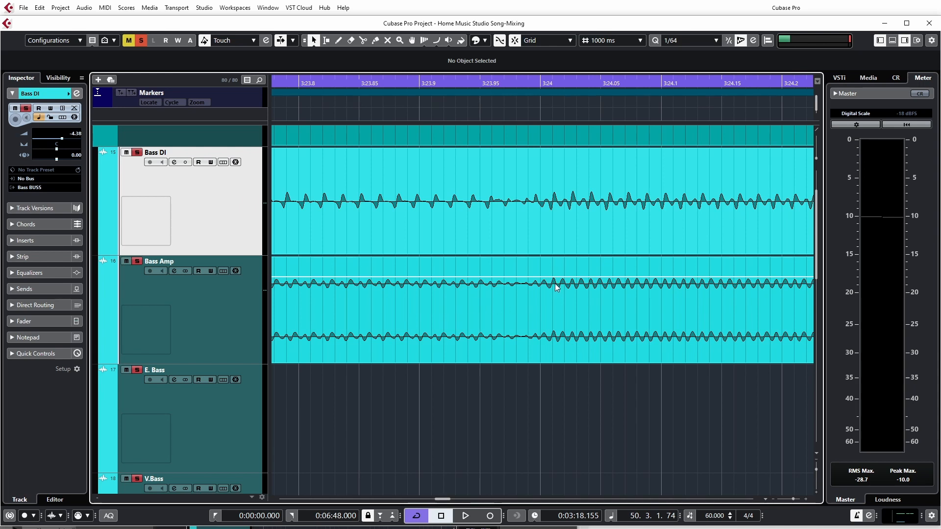
scroll(556, 305, down, 10)
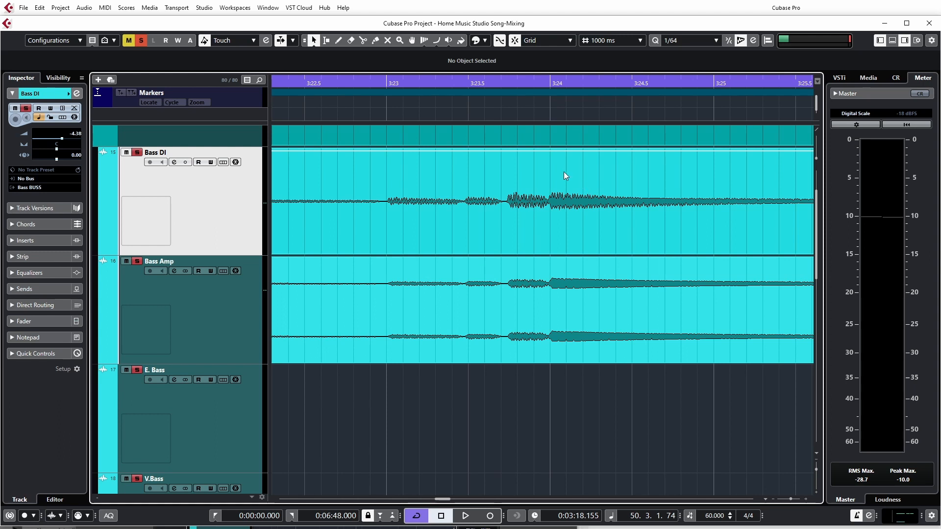
scroll(552, 249, up, 7)
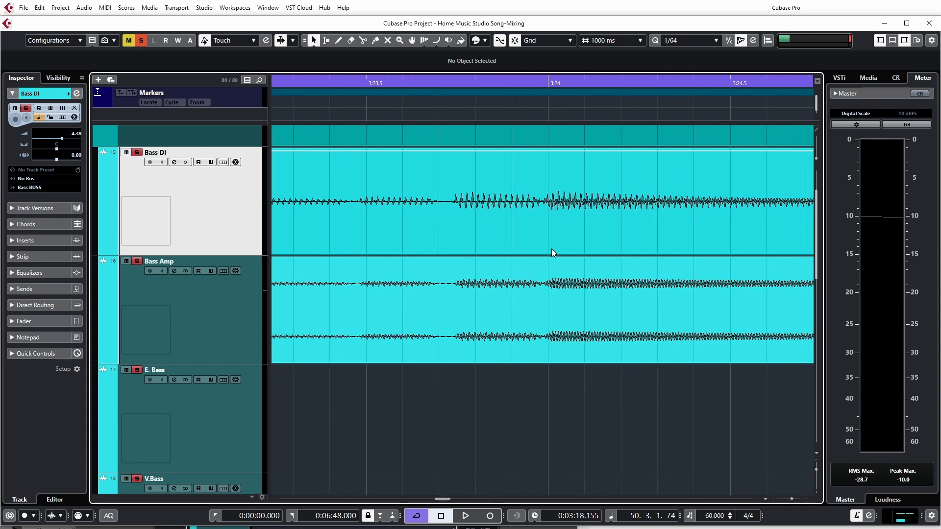
scroll(551, 249, up, 2)
scroll(544, 247, up, 3)
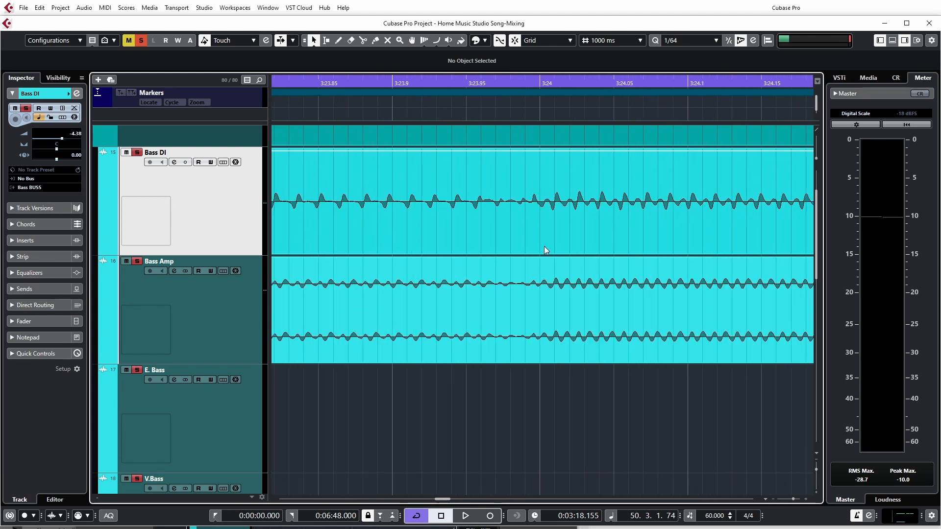
scroll(539, 246, up, 1)
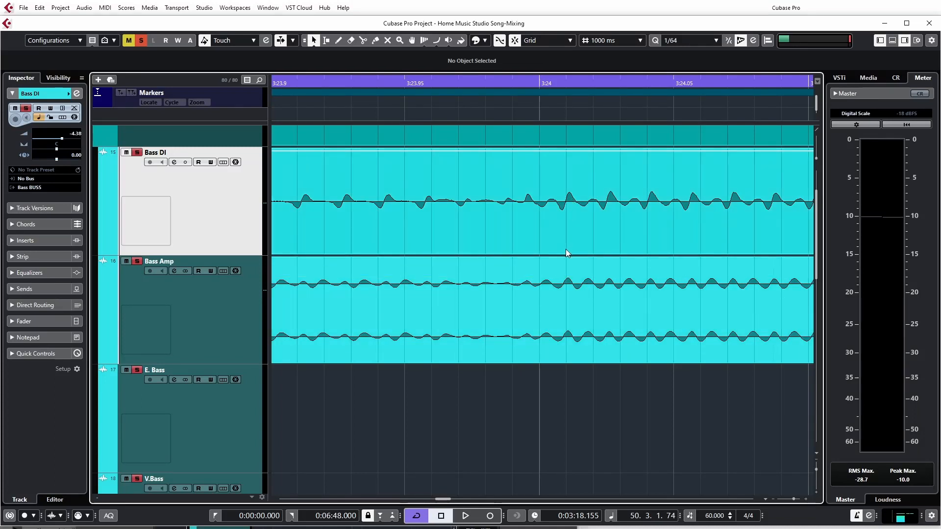
scroll(563, 257, up, 3)
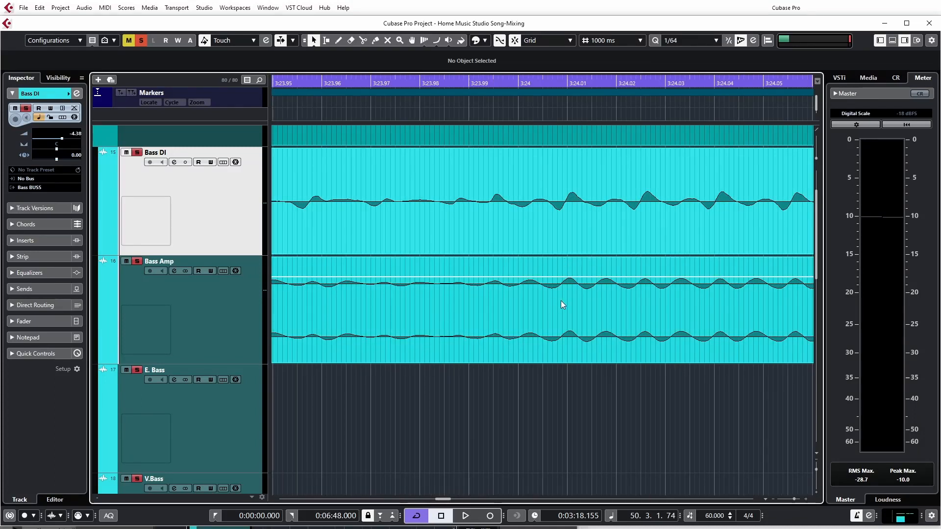
scroll(575, 286, down, 10)
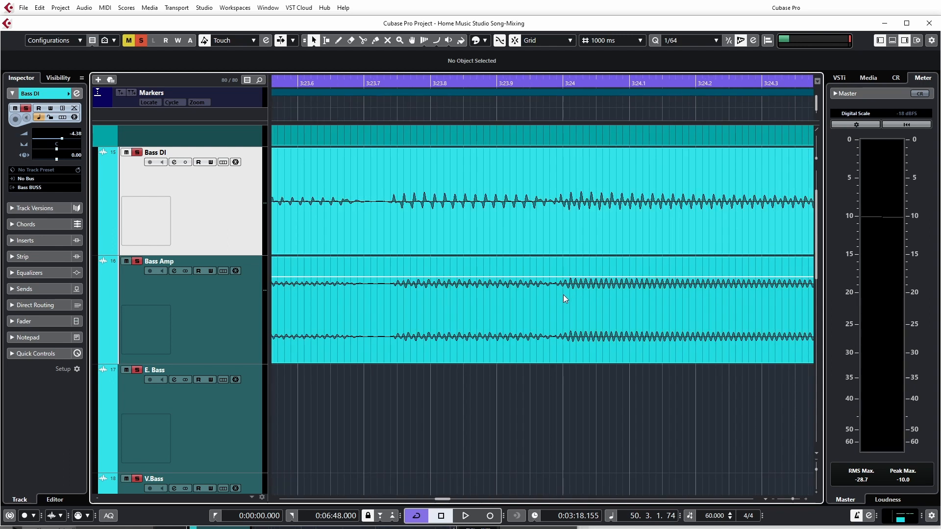
scroll(539, 307, down, 10)
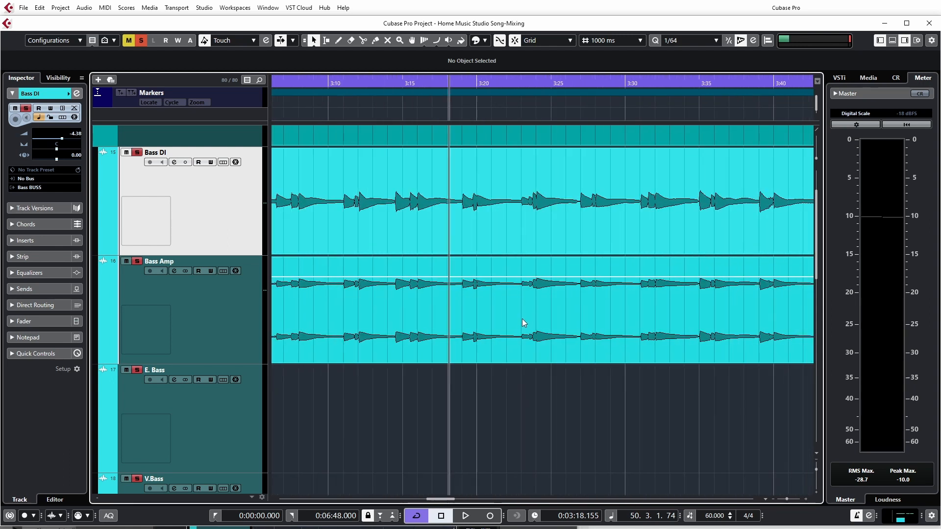
Step: Play the bass tracks and audition Bass Amp with its phase set to 180°, returning it to 0° for comparison
click(174, 272)
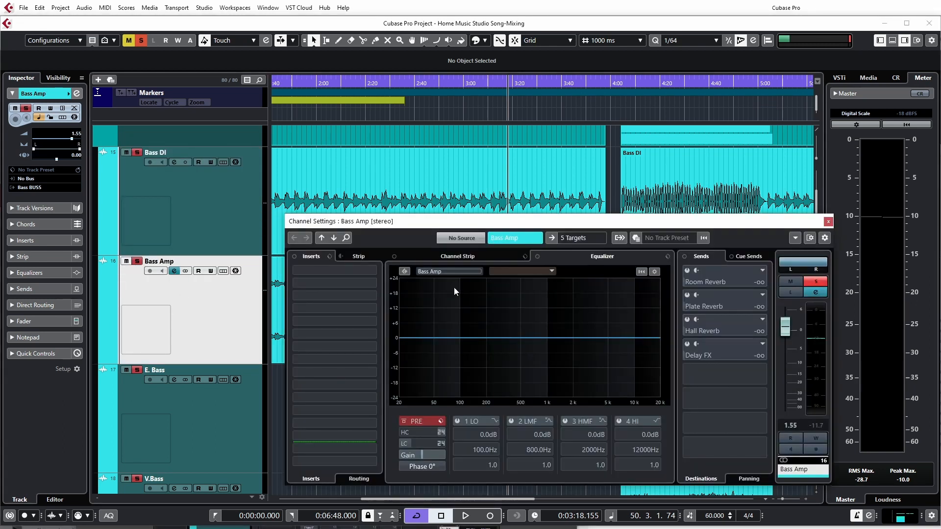
key(space)
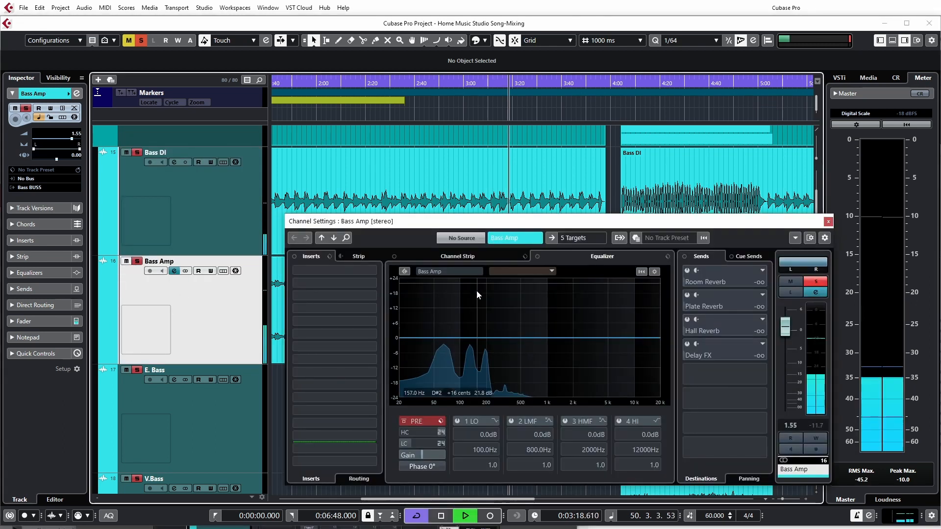
click(421, 466)
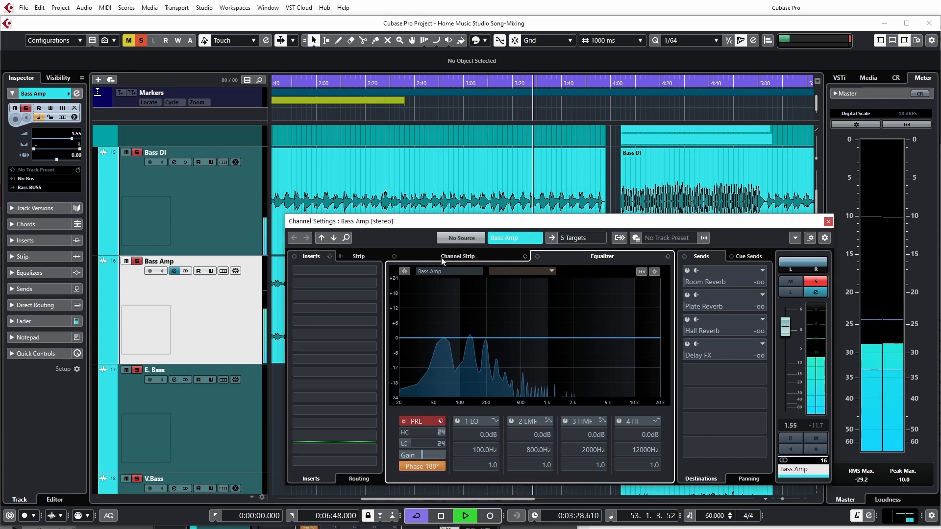
click(426, 466)
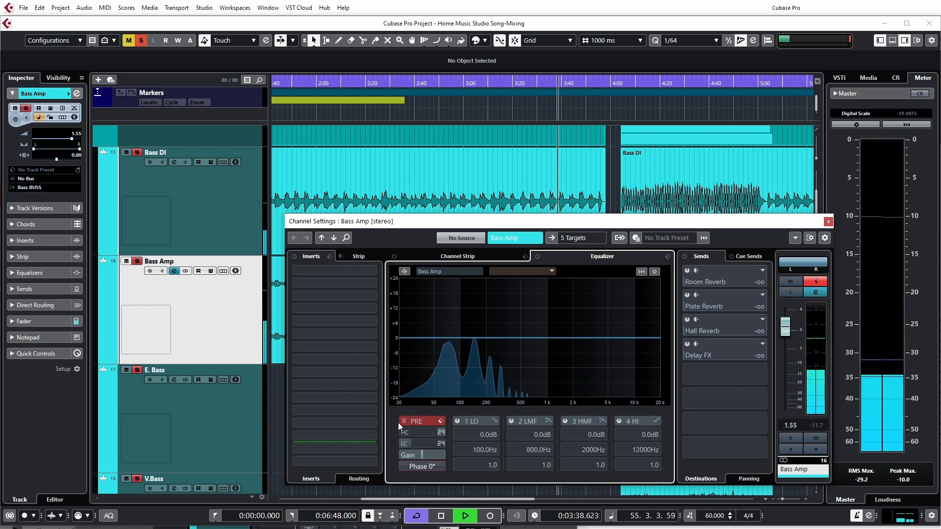
Step: Show the Bass DI channel settings, restart playback and audition the effect of its phase switch
click(213, 230)
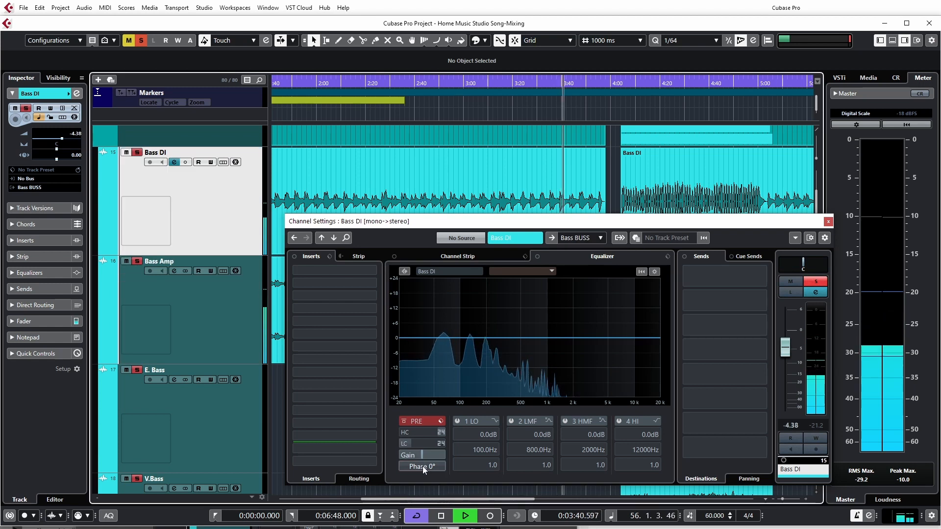
key(space)
key(space)
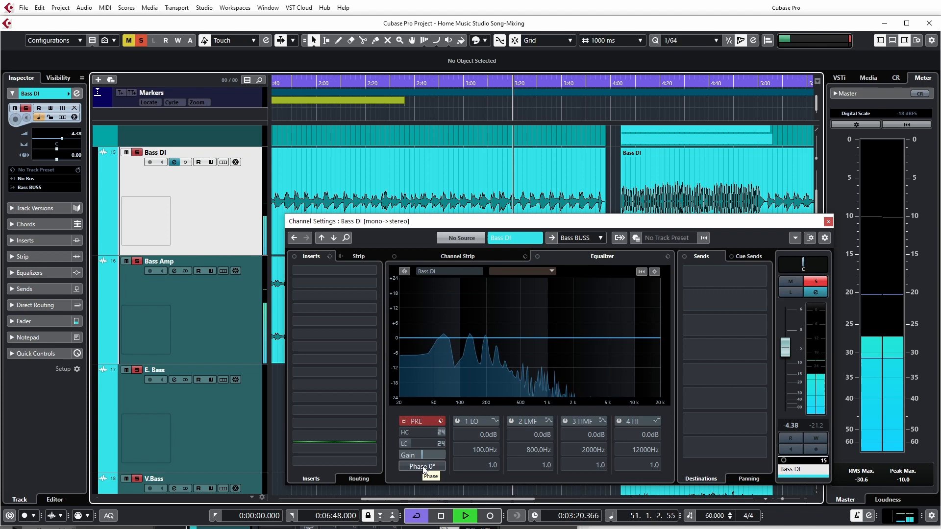
click(422, 466)
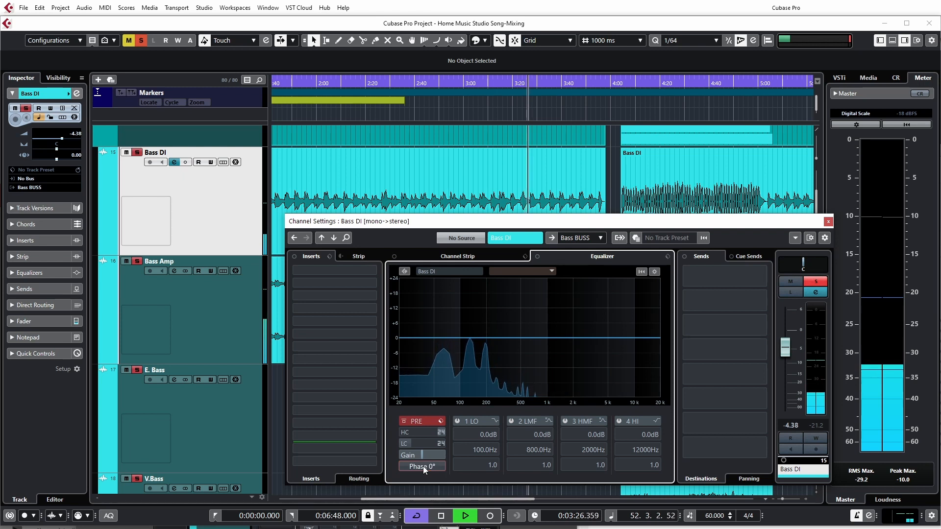
Step: Compare Bass DI at 180° and 0° phase during playback, leaving it at 0° and stopping the transport
click(422, 466)
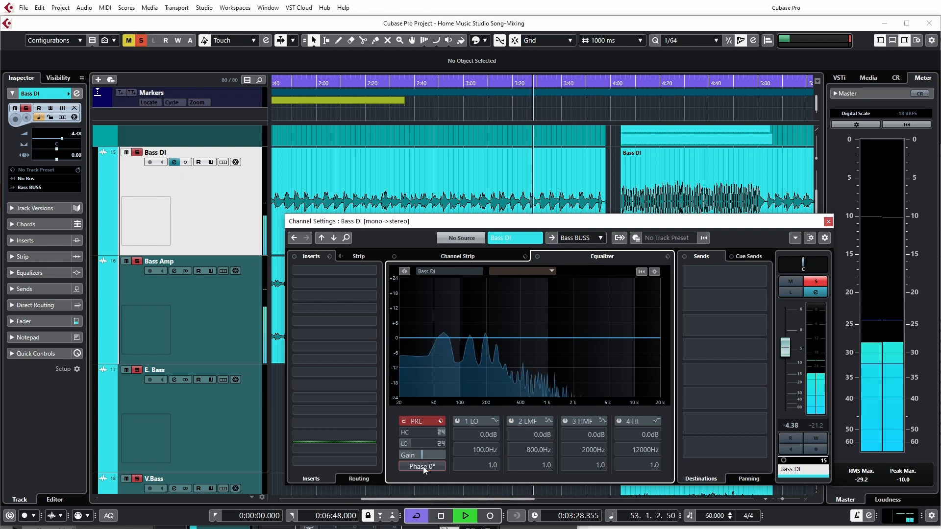
click(422, 466)
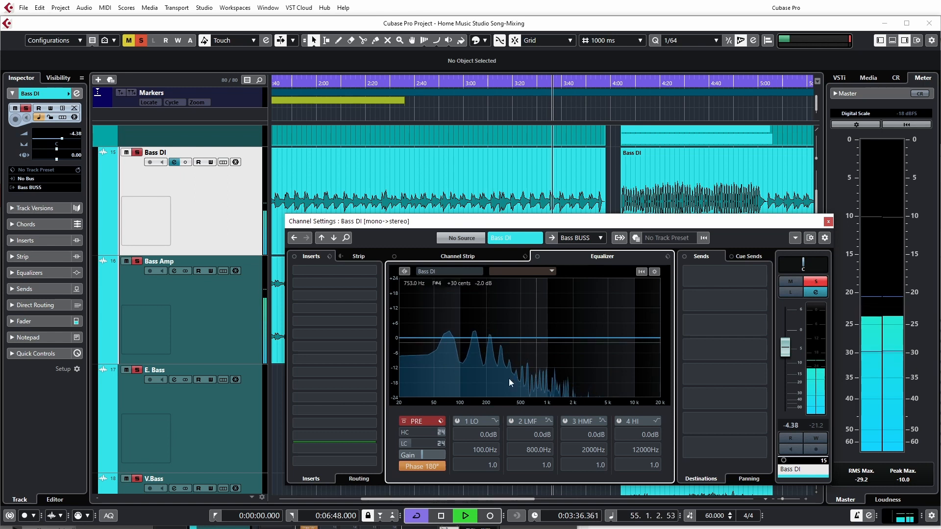
click(407, 466)
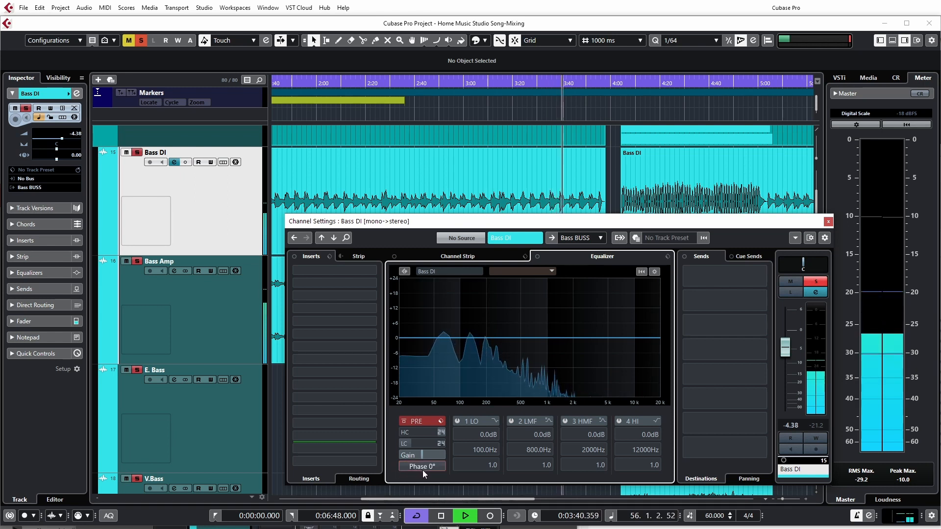
key(space)
Step: Audition Bass Amp alone and with Bass DI by alternately muting Bass DI and soloing it again during playback
key(s)
key(m)
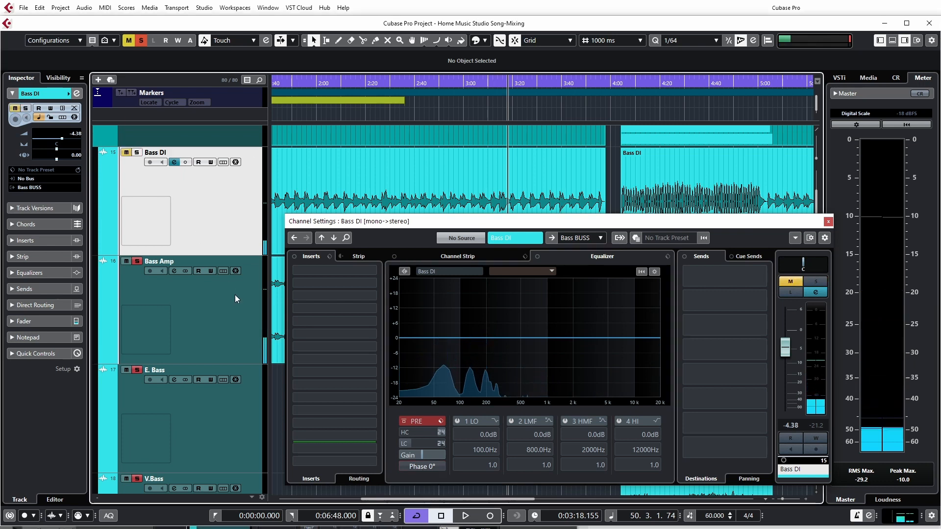
key(space)
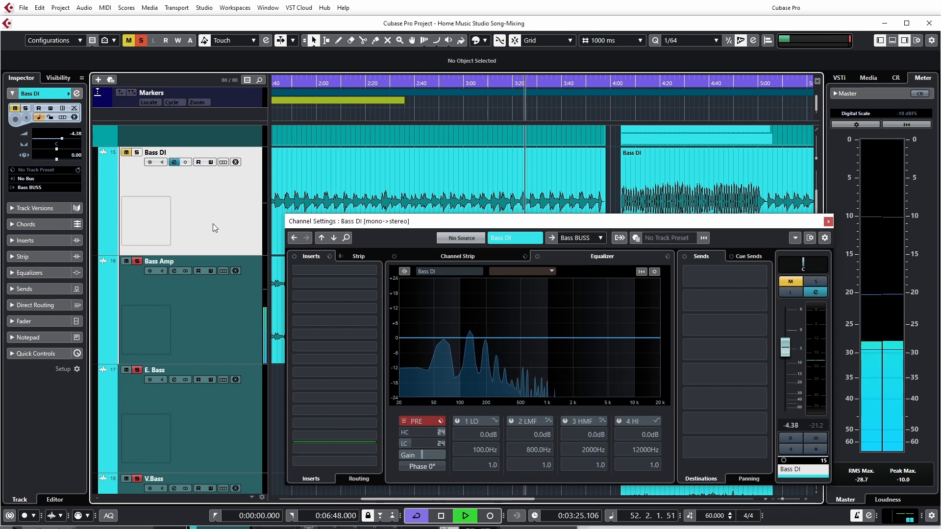
click(126, 153)
click(137, 152)
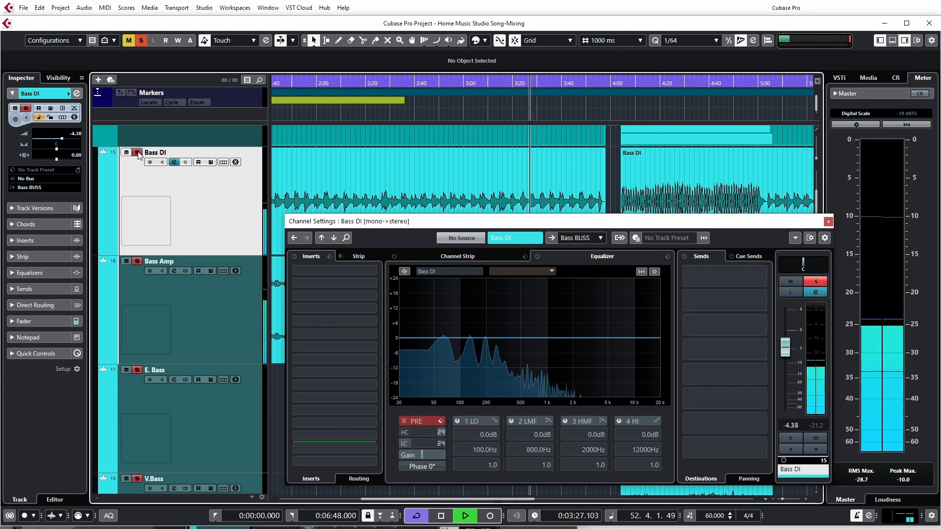
click(137, 152)
key(m)
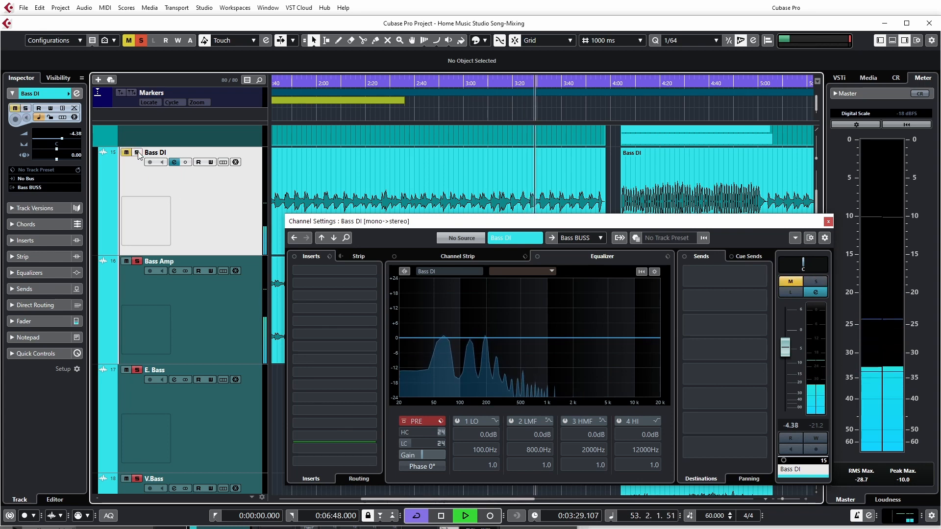
click(138, 152)
key(m)
Step: Audition Bass DI with Bass Amp muted and Bass Amp with Bass DI muted, restoring both solos before stopping playback
click(126, 261)
click(137, 261)
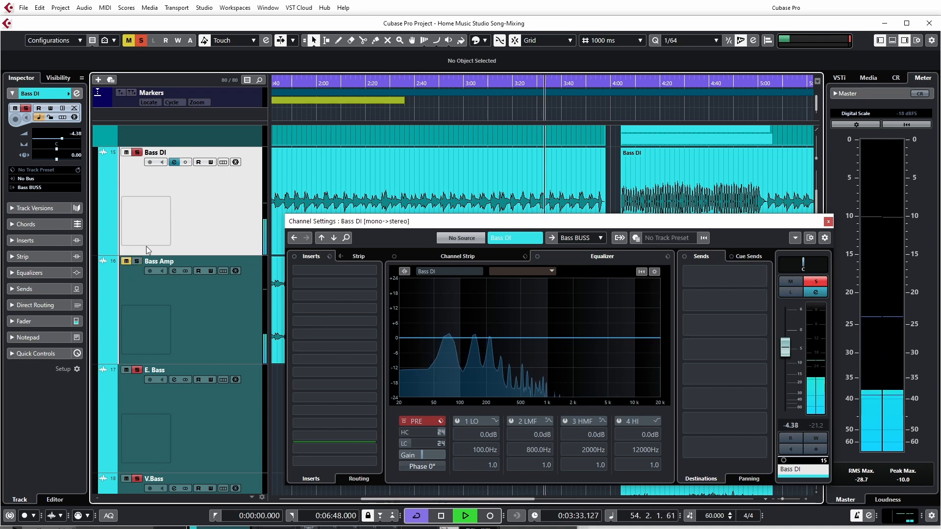
click(125, 262)
click(137, 152)
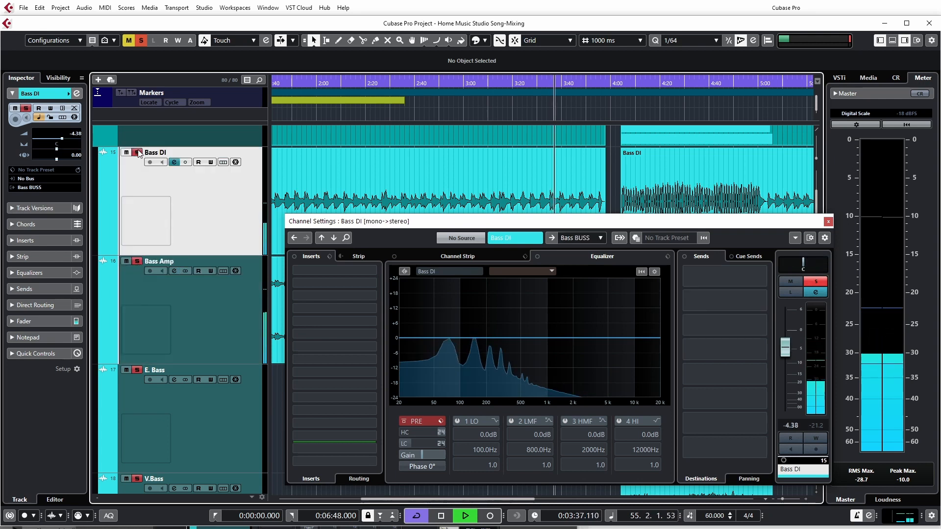
click(126, 153)
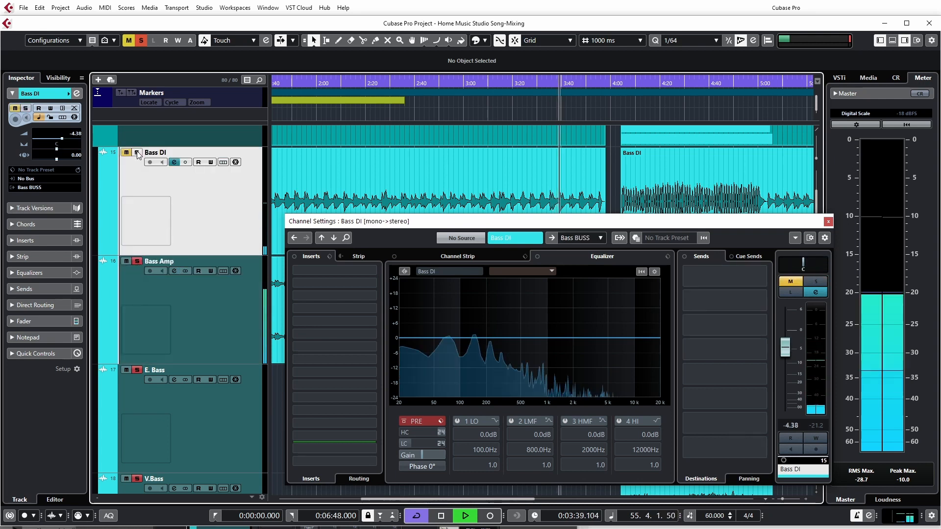
click(137, 152)
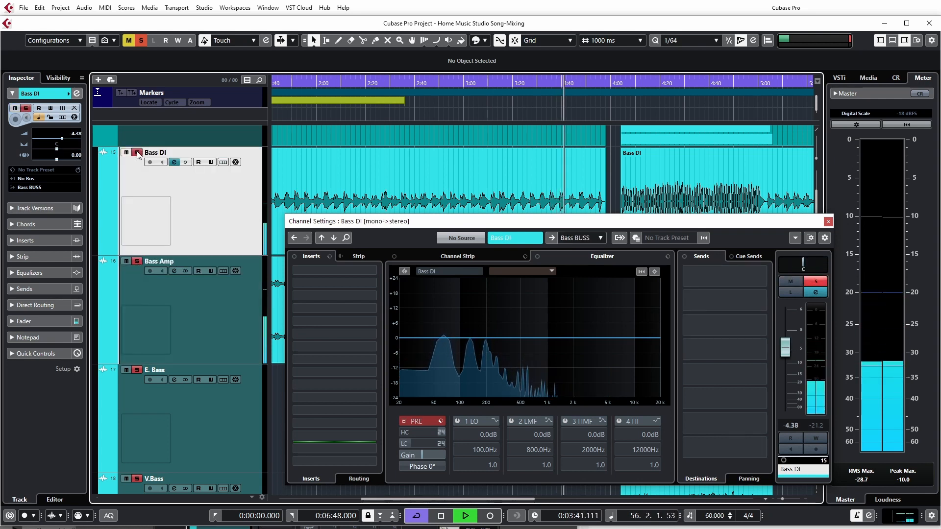
key(space)
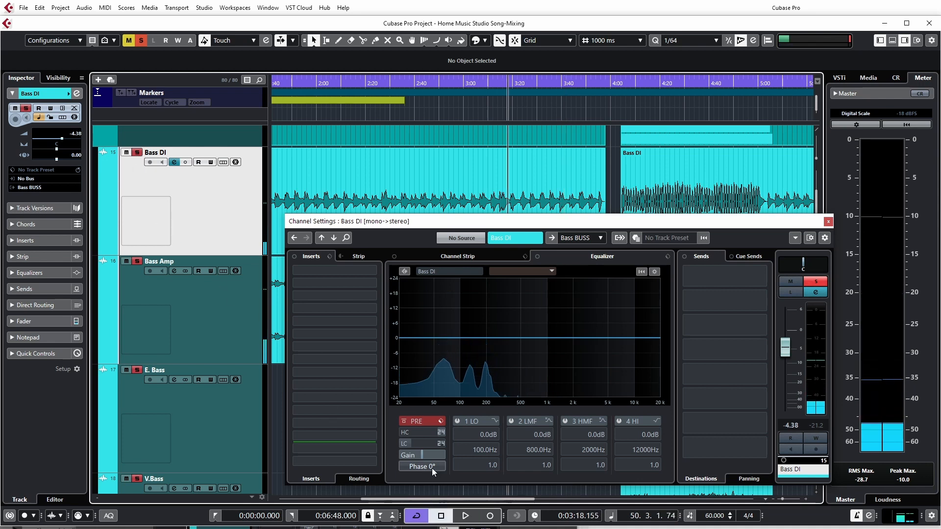
Step: Set Bass DI's phase to 180° and compare playback with Bass DI muted and soloed alongside Bass Amp
click(432, 468)
click(137, 153)
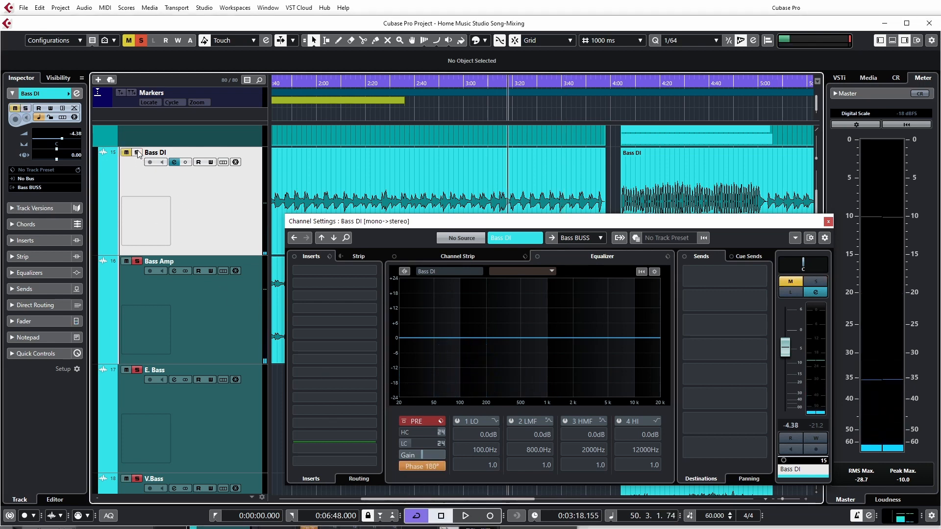
key(space)
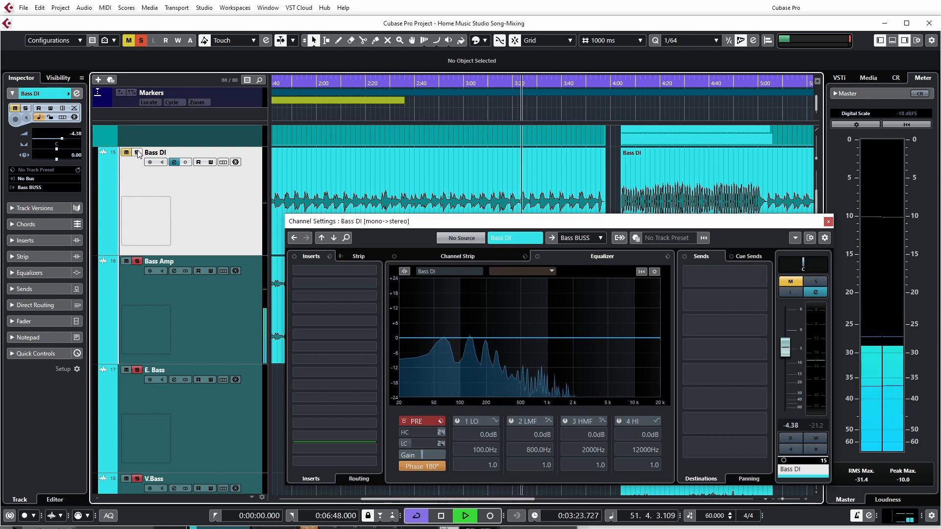
click(138, 153)
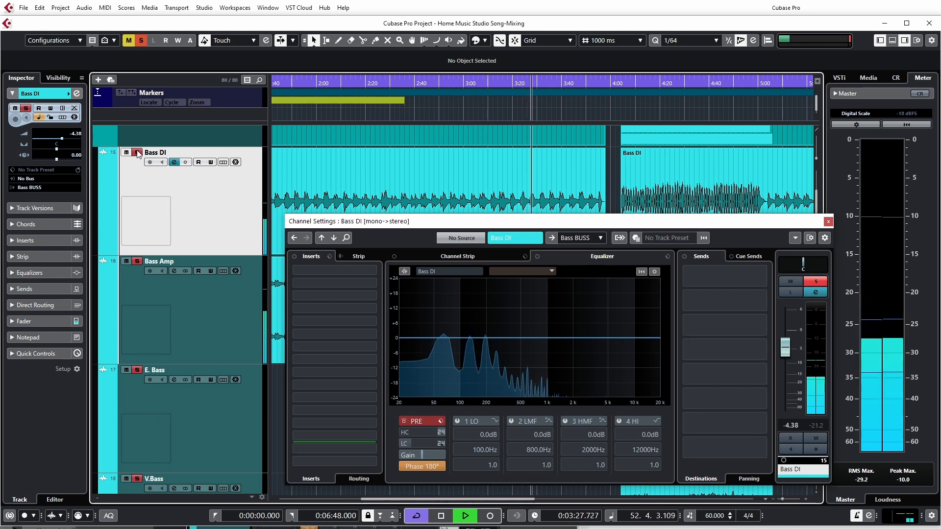
key(space)
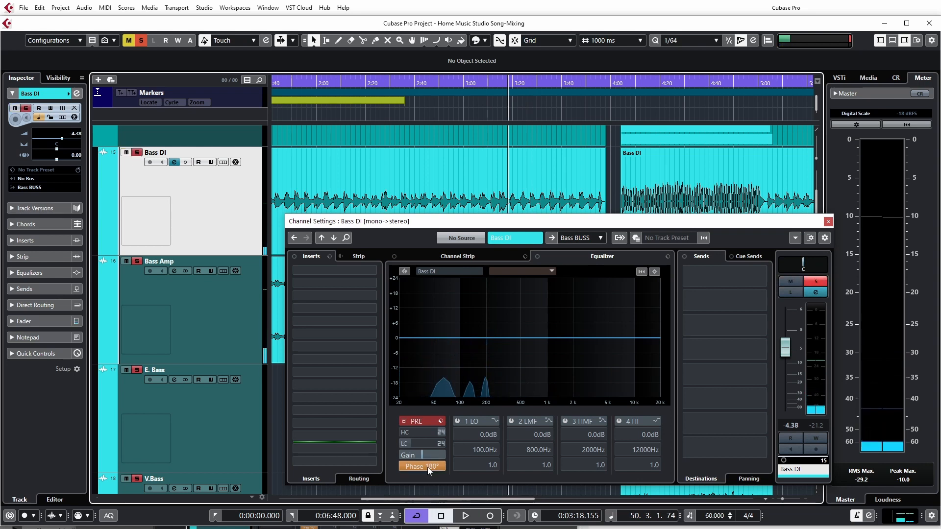
Step: Return Bass DI's phase to 0°, close its channel settings and briefly play both bass tracks
click(427, 466)
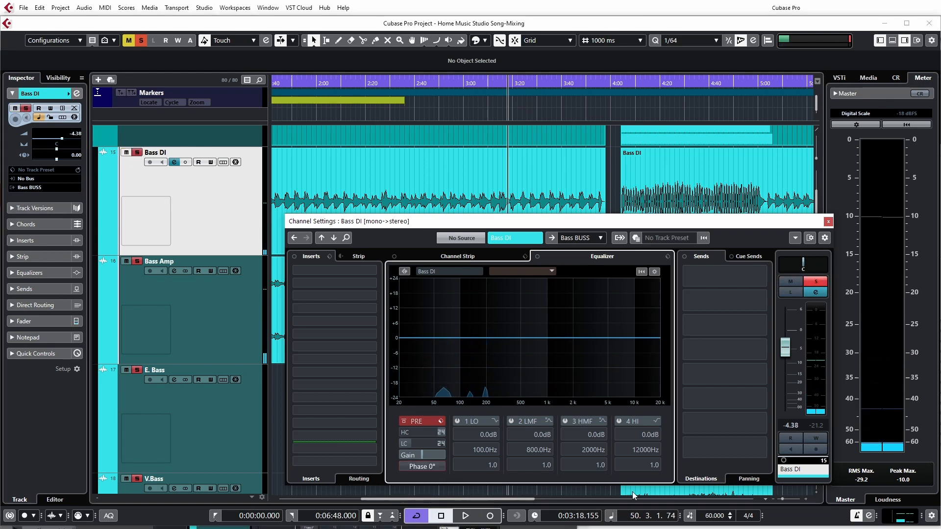
click(828, 221)
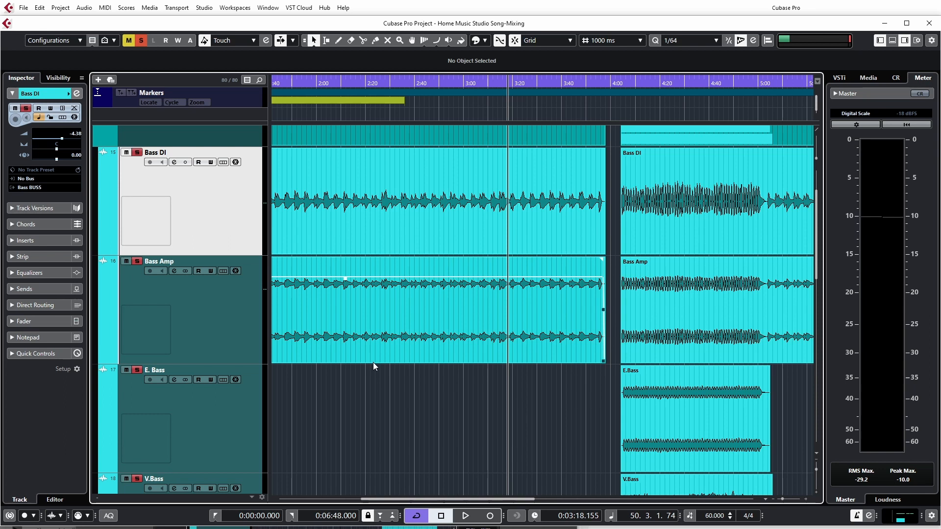
key(space)
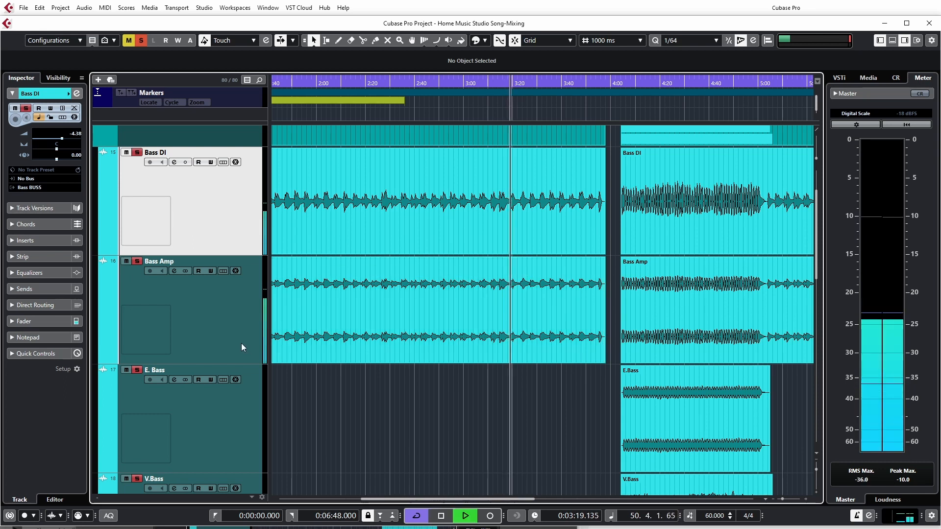
key(space)
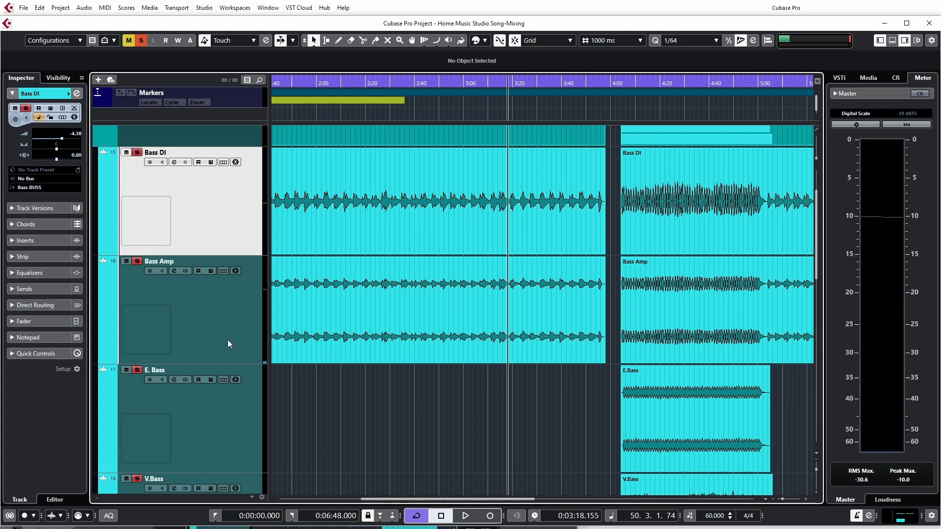
Step: Select Bass DI and Bass Amp and start adding a group channel for them in the MixConsole
click(219, 328)
right_click(218, 325)
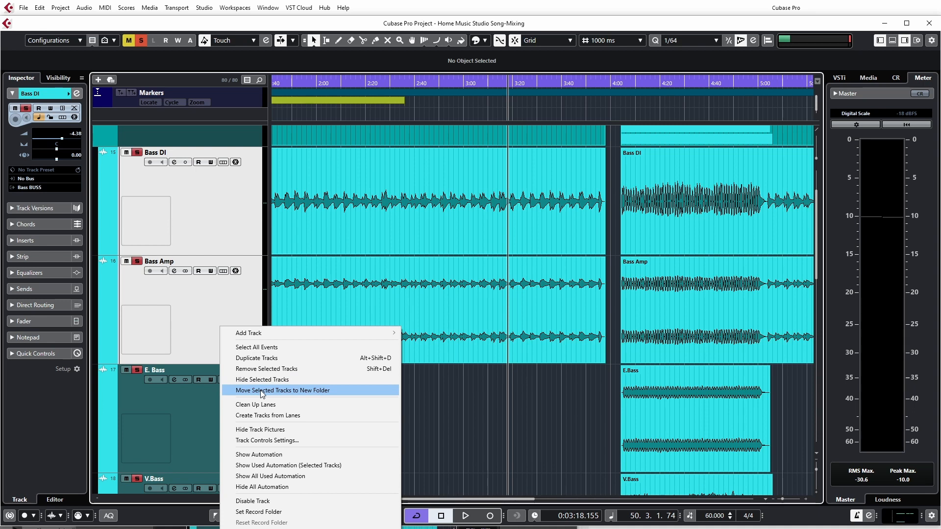
click(214, 292)
key(F3)
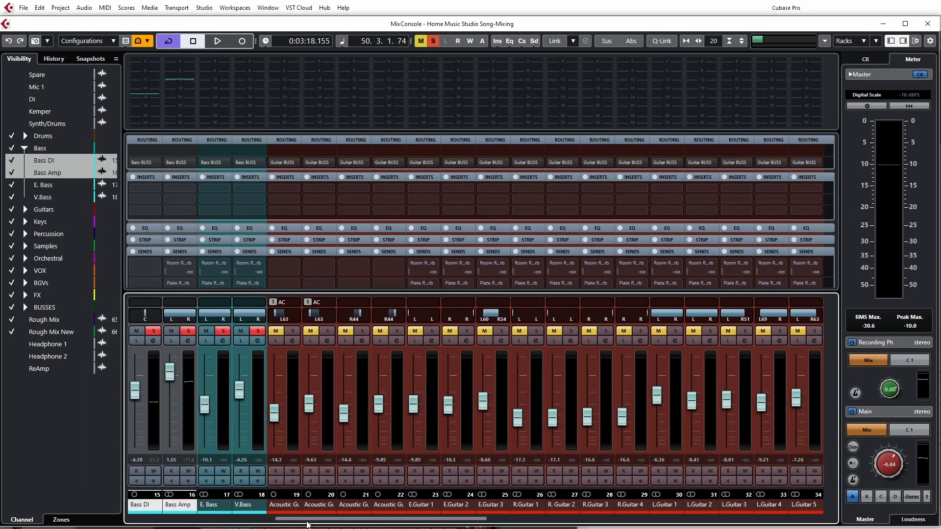
drag(298, 520, 269, 520)
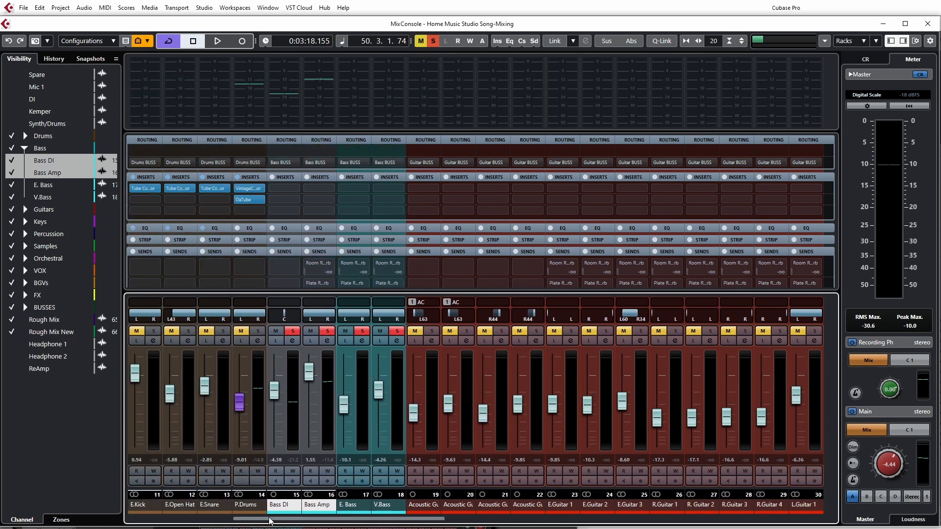
right_click(293, 506)
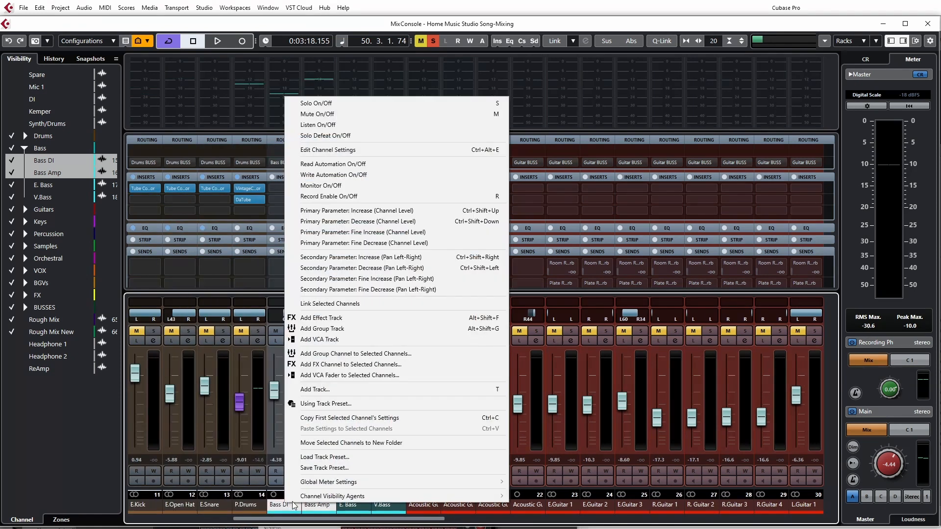
click(360, 354)
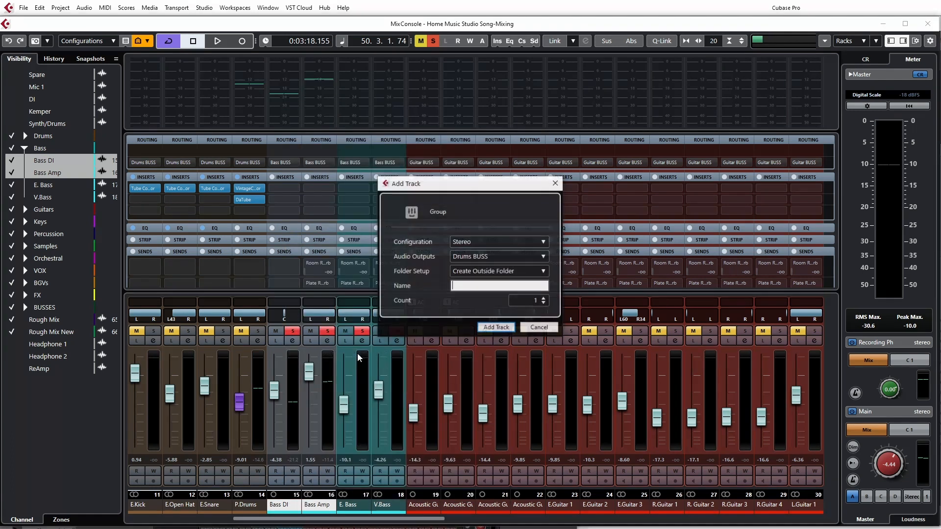
Step: Create the group channel as mono, output to Bass BUSS and named Bass
click(497, 243)
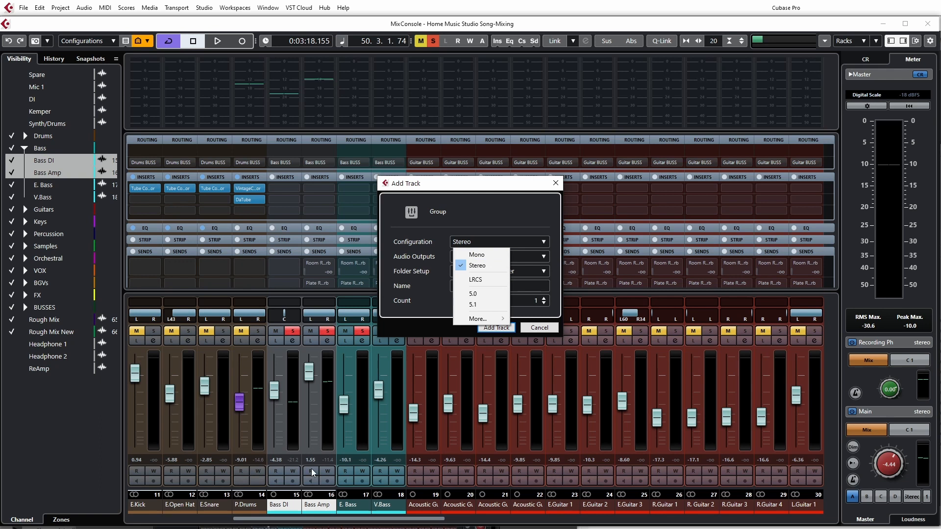
click(475, 254)
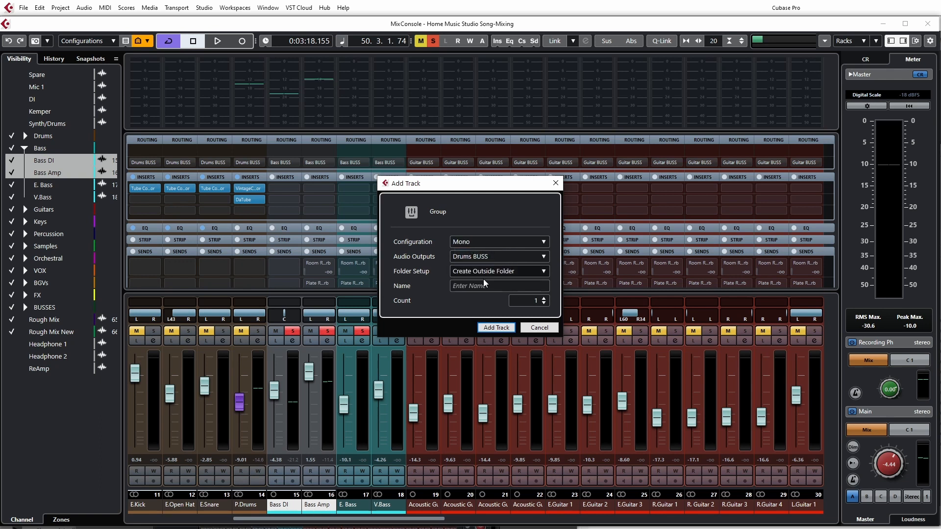
click(497, 257)
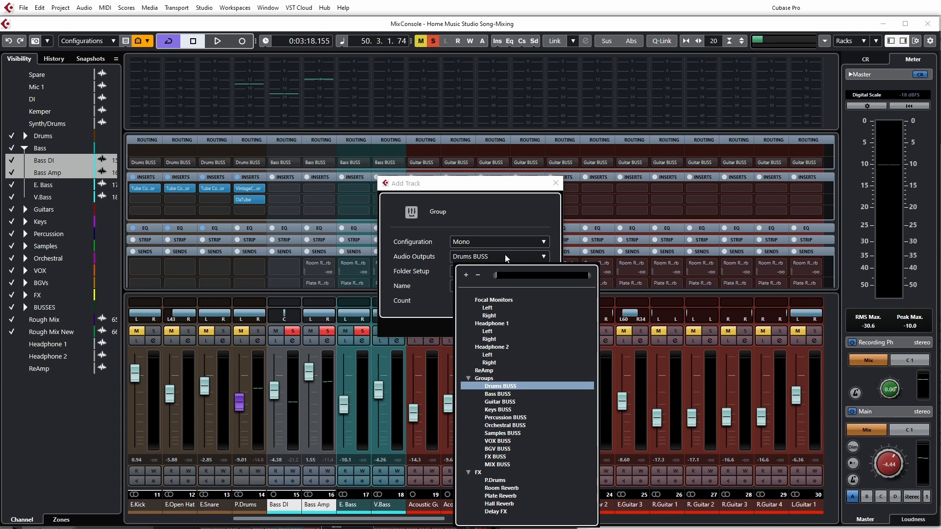
click(506, 395)
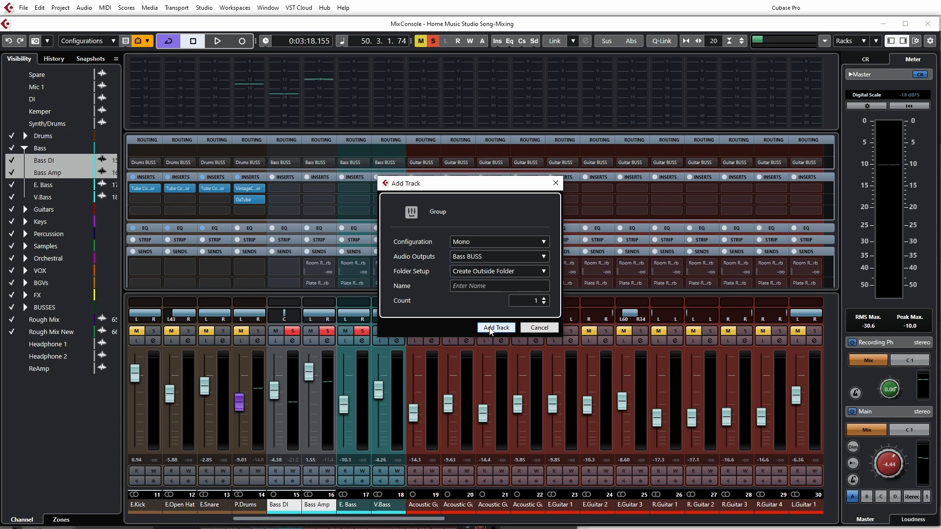
key(Tab)
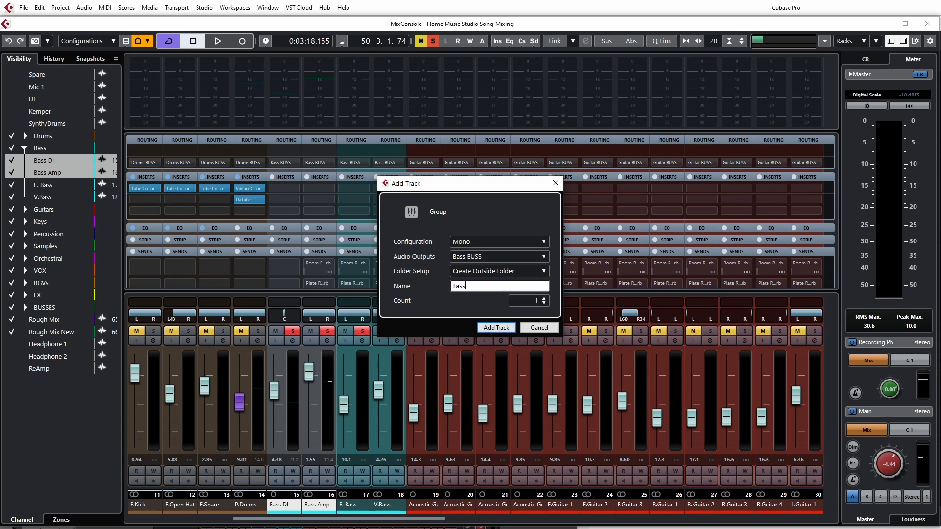
click(501, 329)
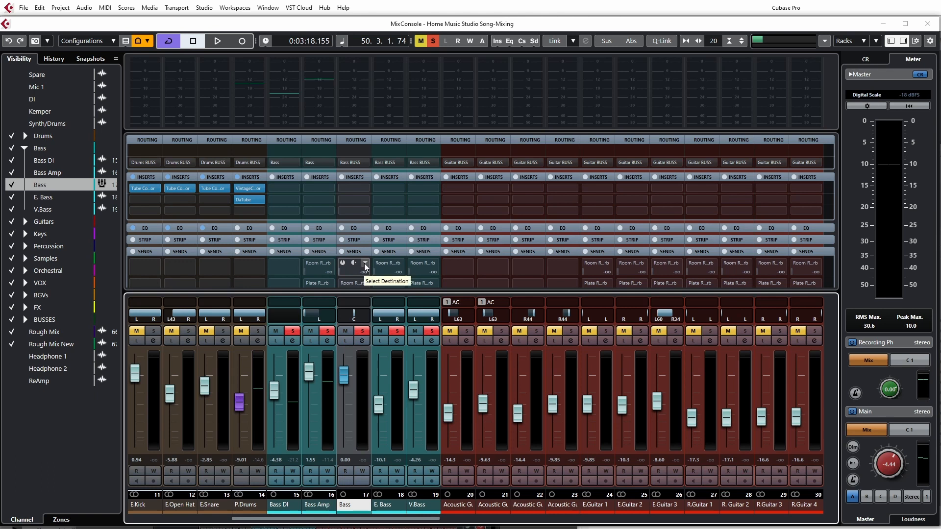
Step: Copy Bass Amp's sends to the Bass group channel and clear Bass Amp's sends by copying Bass DI's empty ones onto it
click(357, 177)
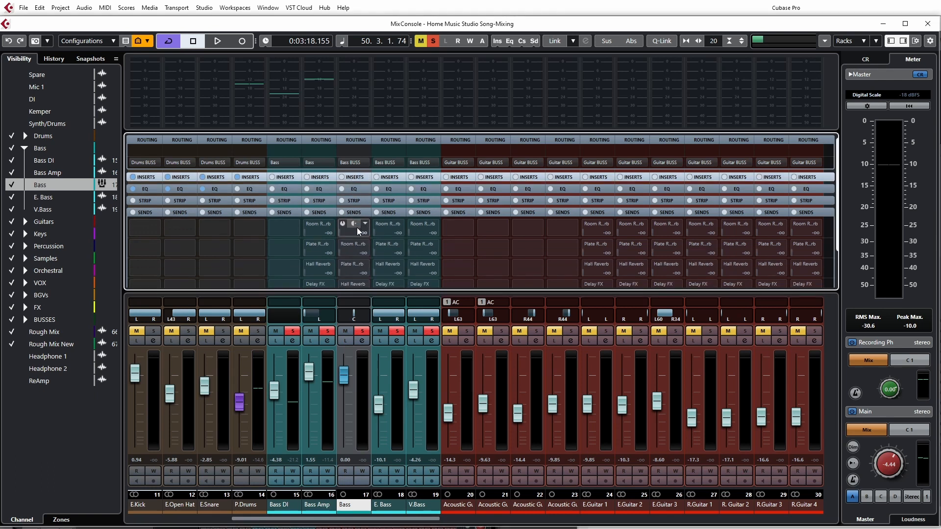
drag(363, 266, 360, 259)
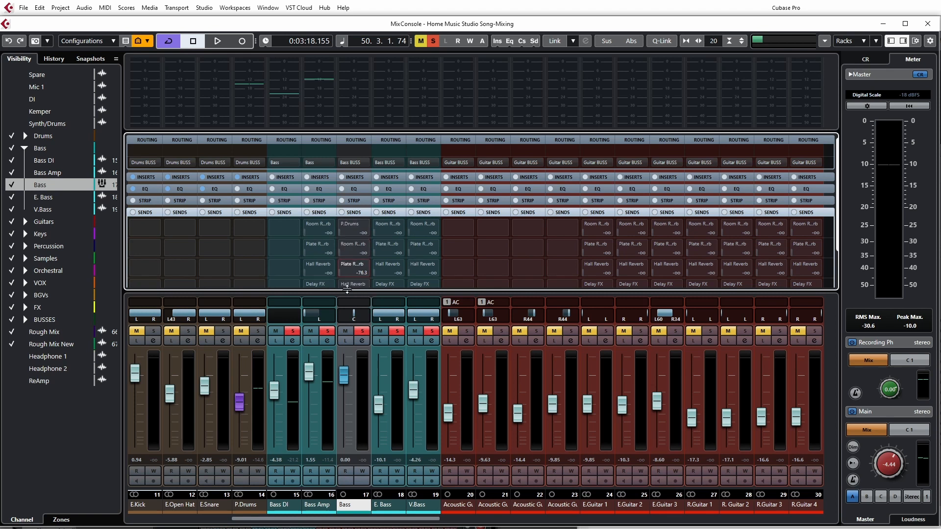
click(320, 250)
drag(369, 522, 343, 507)
drag(388, 216, 423, 218)
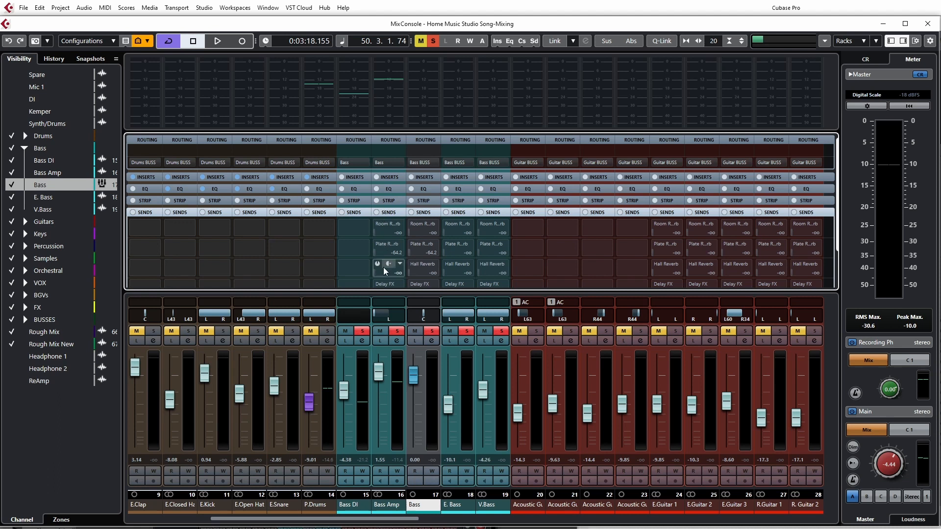
drag(361, 216, 390, 216)
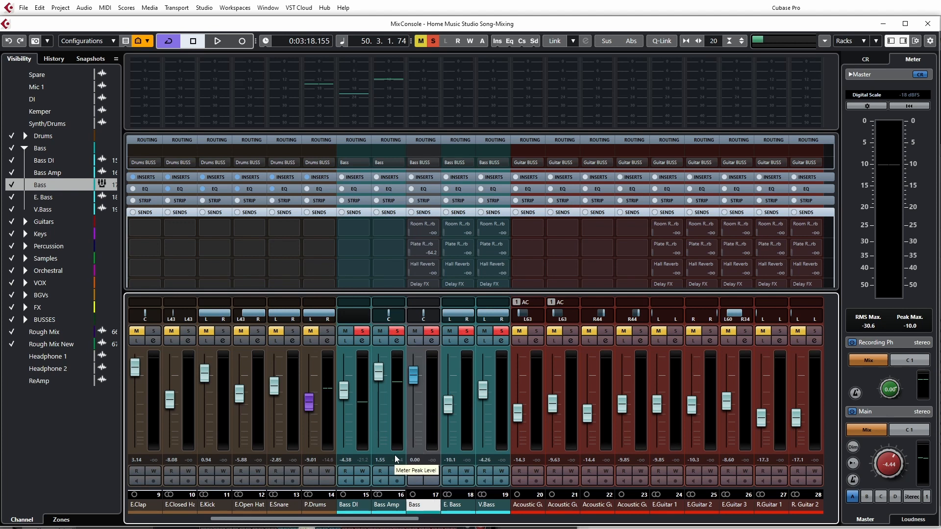
Step: Briefly audition the bass channels through the Bass group and expand the inserts rack in the MixConsole
key(space)
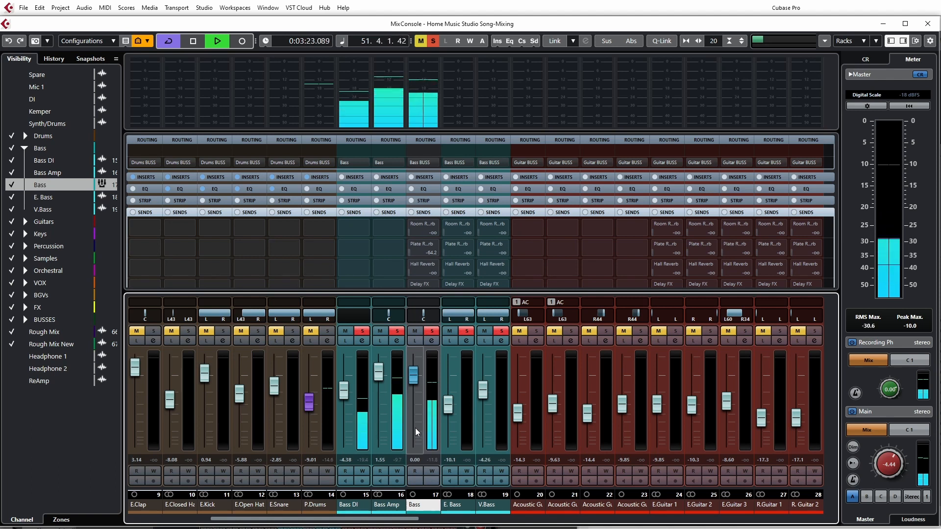
key(space)
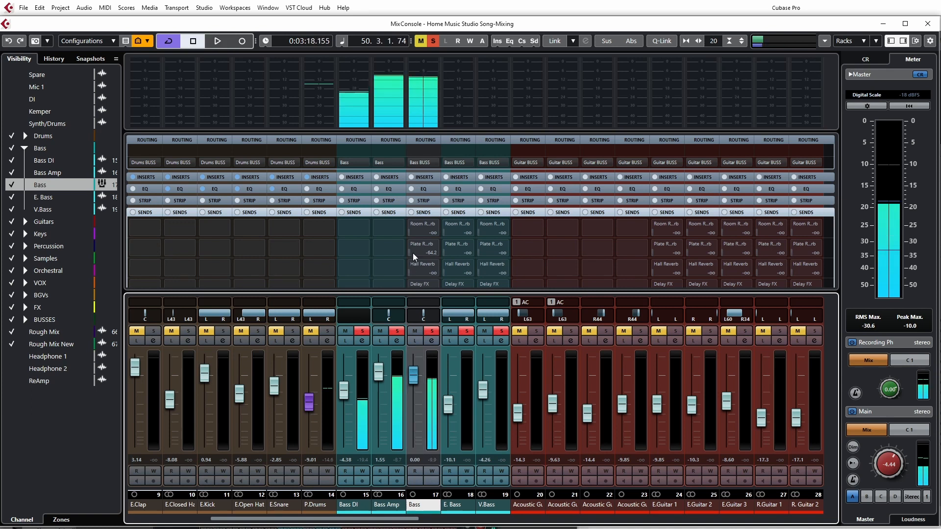
click(419, 179)
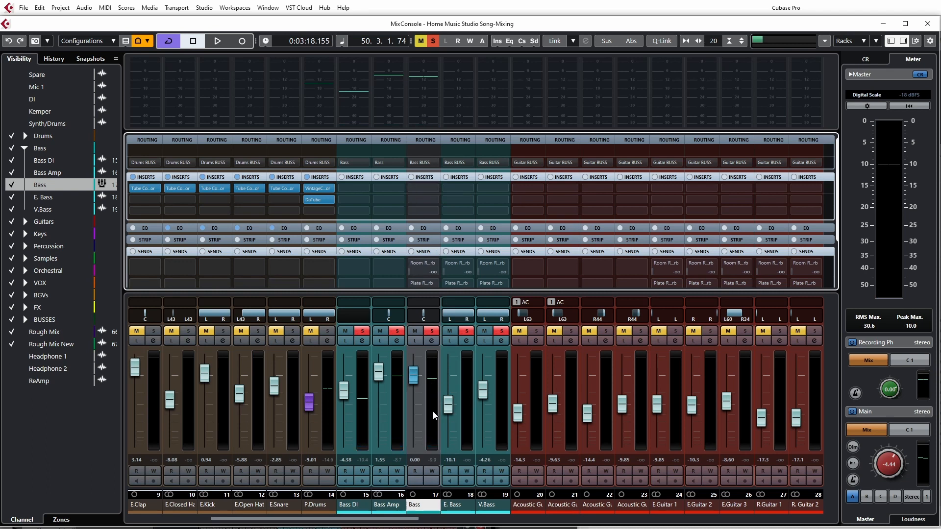
Step: Open the Bass group's channel settings from the project window, audition the section after 4:00, and play from about 2:40
key(F3)
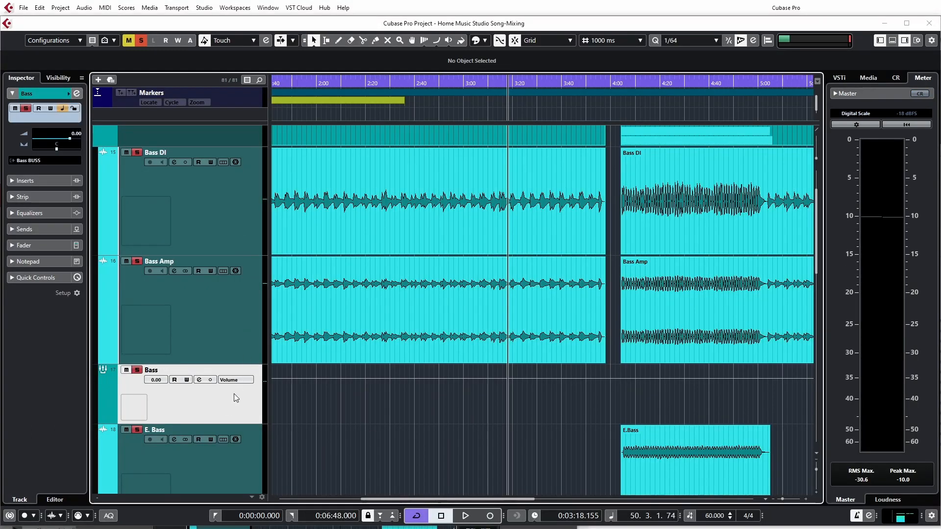
click(199, 380)
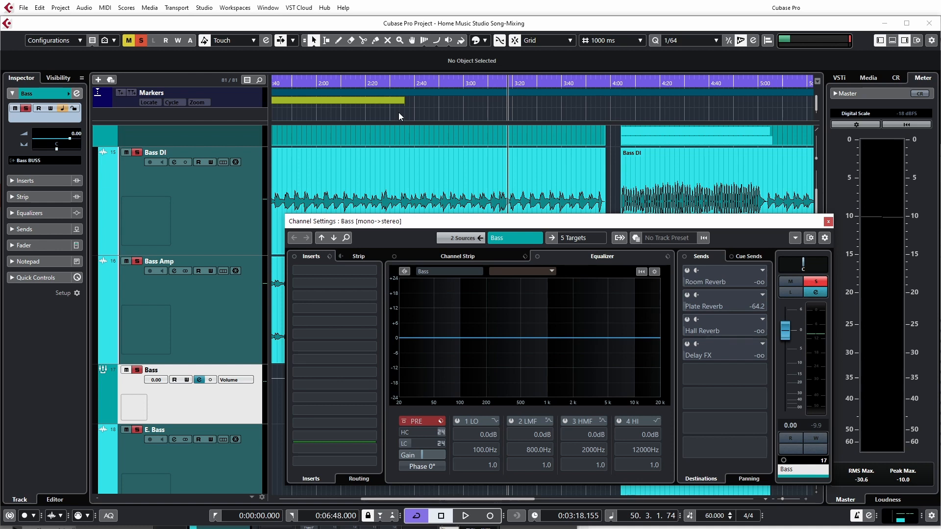
click(623, 114)
key(space)
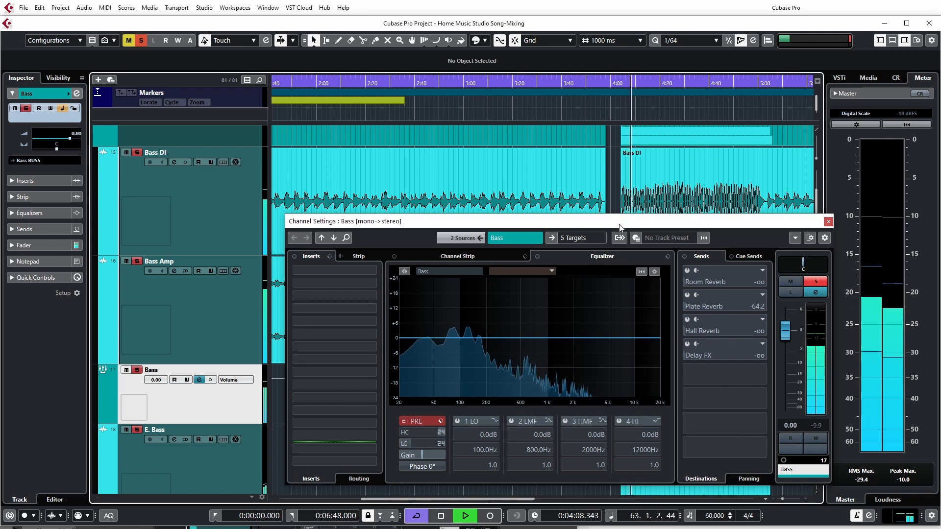
key(space)
drag(620, 226, 612, 265)
click(413, 110)
key(space)
drag(455, 259, 470, 225)
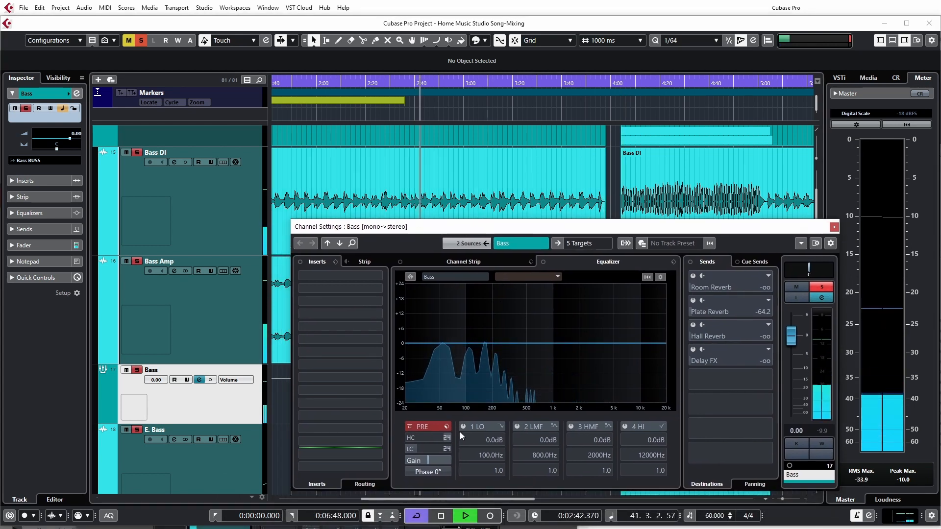
Step: Enable the Bass group's low cut at about 36 Hz and its high cut at about 10 kHz
click(413, 449)
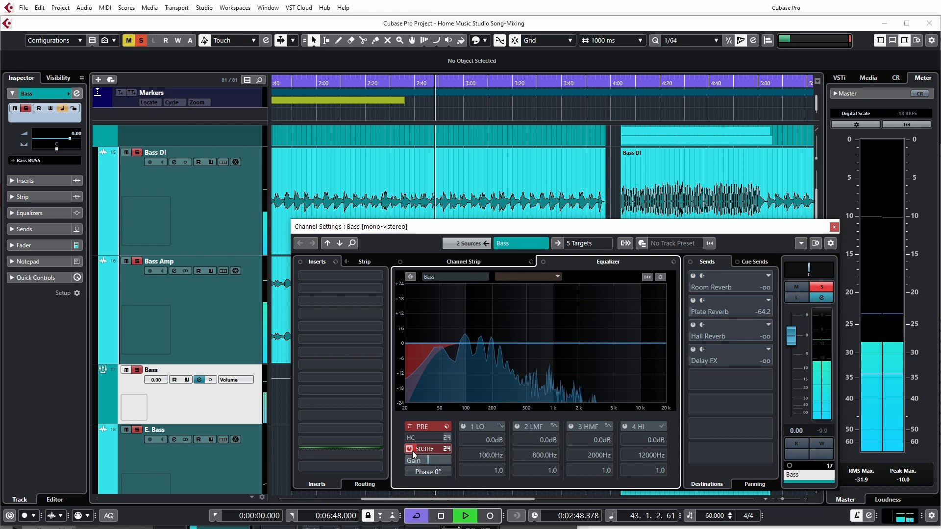
scroll(412, 454, down, 5)
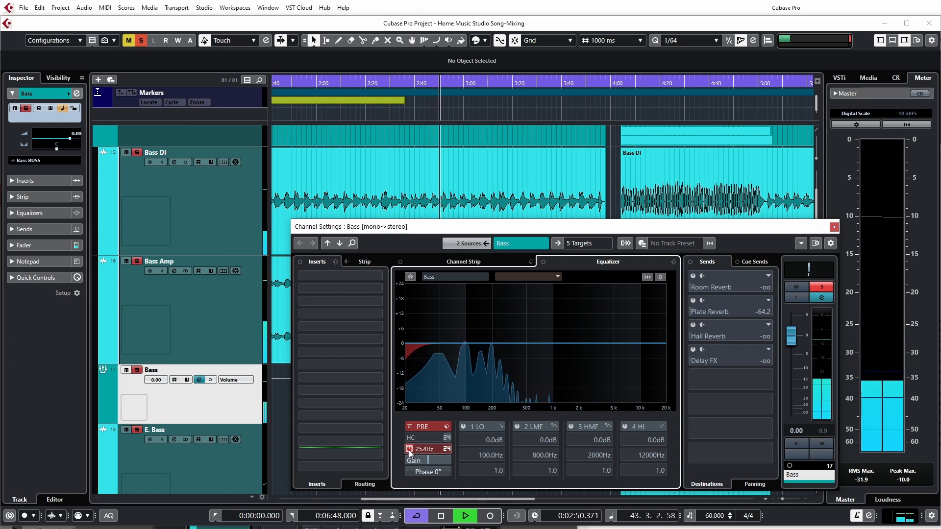
scroll(412, 452, up, 2)
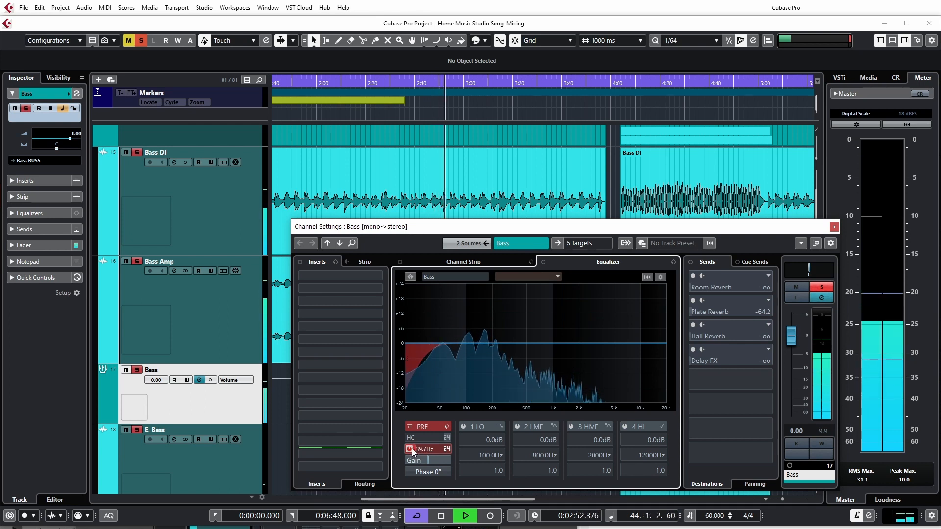
scroll(412, 452, up, 4)
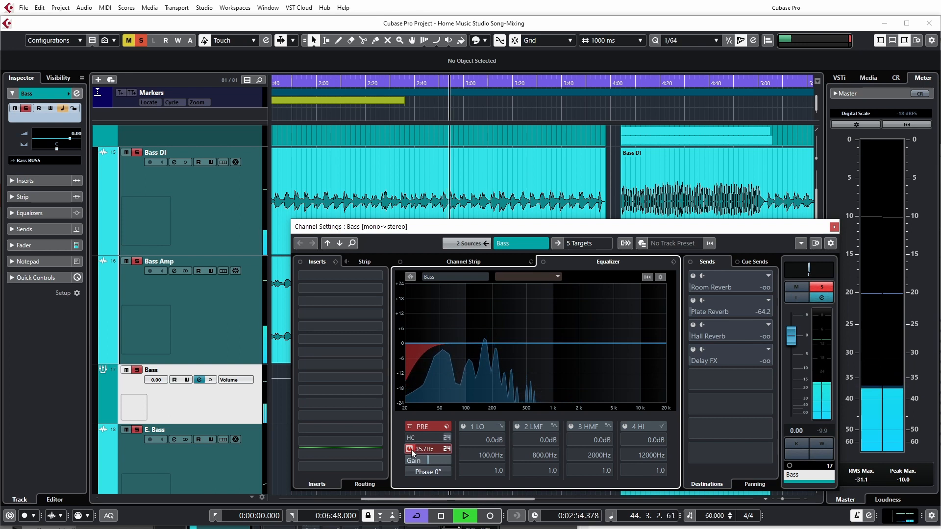
scroll(414, 451, down, 2)
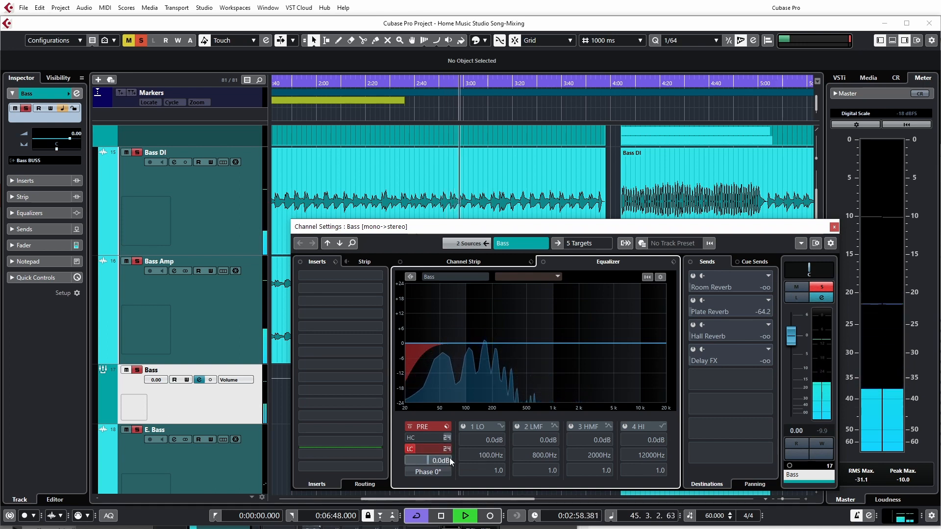
click(410, 441)
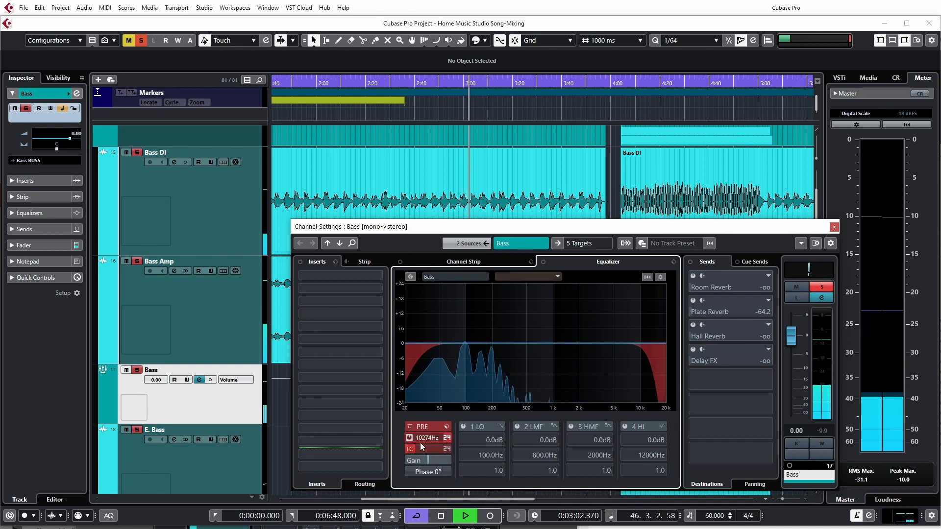
scroll(453, 442, up, 2)
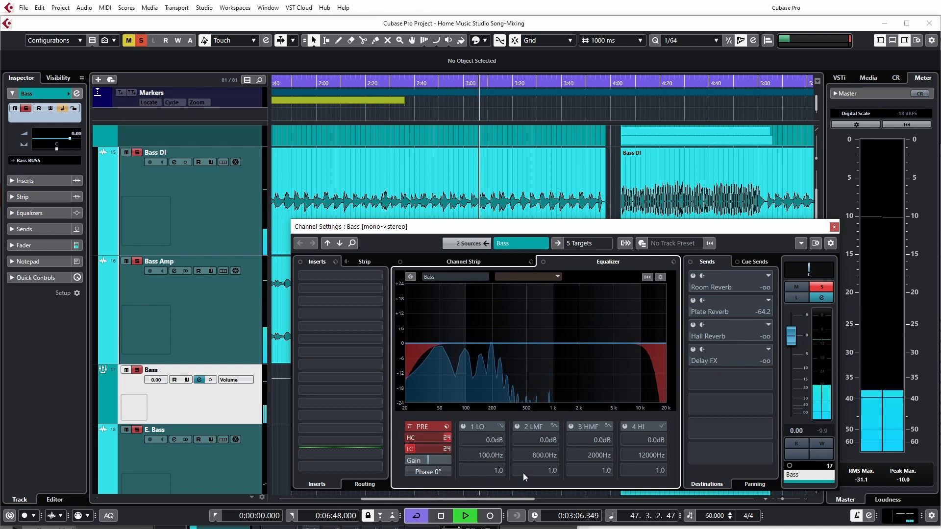
Step: Try boosting the Bass group's EQ band 2 by 4.5 dB at 59.4 Hz and band 1 by 3.9 dB at 141.6 Hz
click(537, 439)
drag(544, 343, 446, 333)
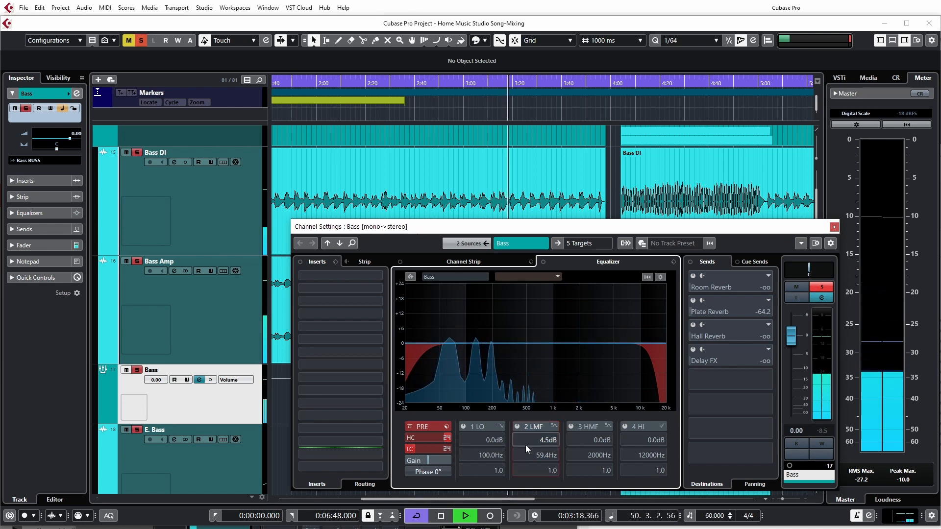
drag(465, 343, 480, 336)
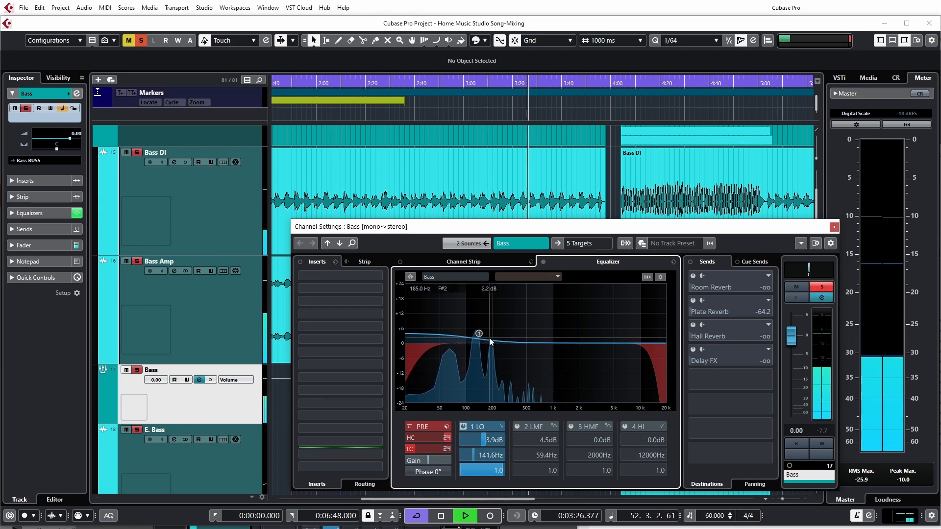
click(463, 427)
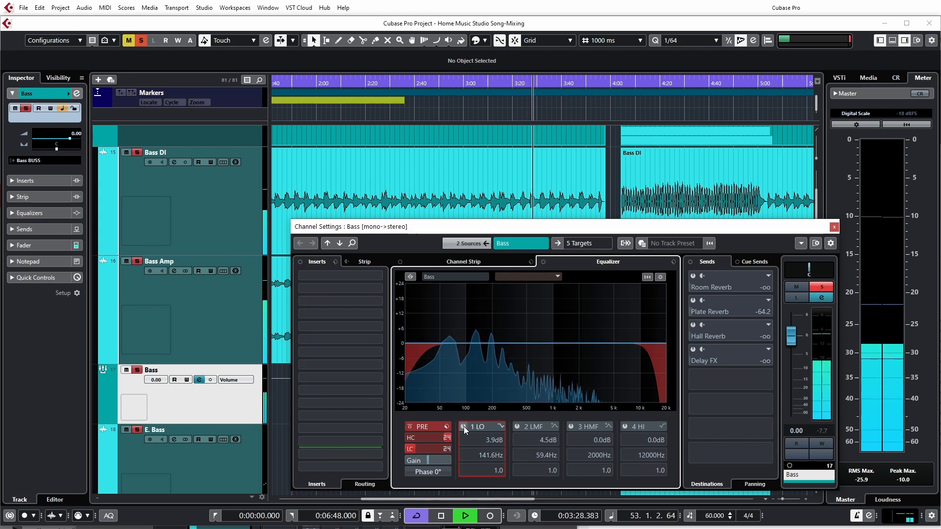
click(464, 427)
click(516, 427)
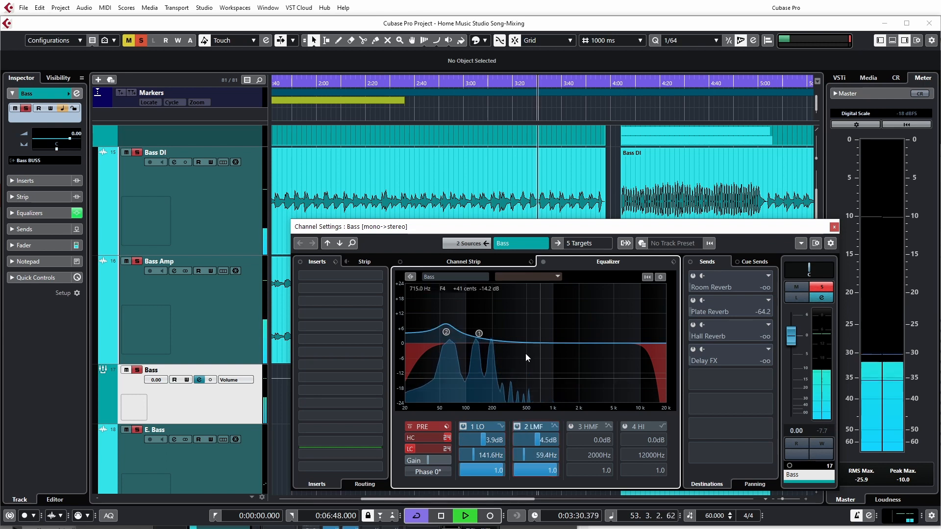
Step: With EQ band 1 off, cut band 2 by 2.0 dB at 149.1 Hz and band 3 by 2.8 dB at 277.7 Hz with a Q of 2.5
mouse_move(481, 333)
mouse_down()
mouse_move(504, 322)
mouse_move(483, 324)
mouse_move(483, 351)
mouse_up()
double_click(487, 328)
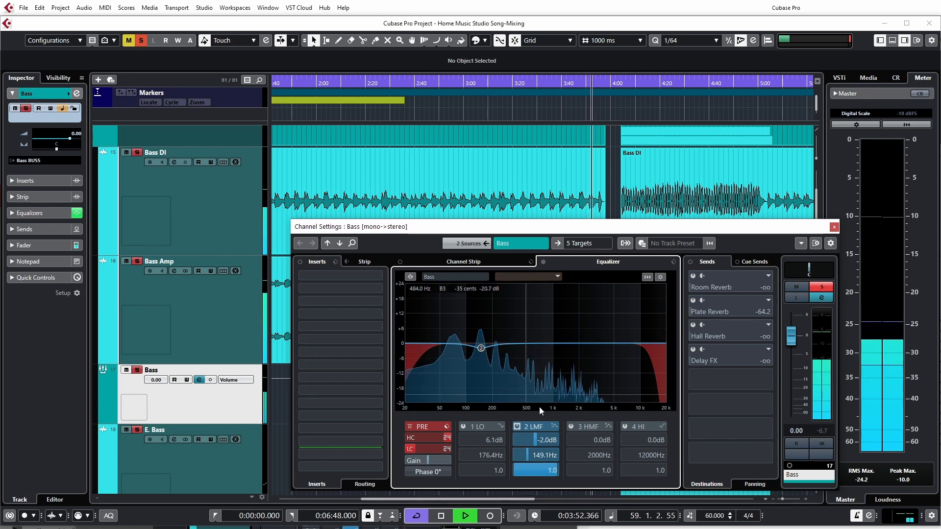
click(572, 427)
drag(579, 343, 505, 354)
scroll(526, 324, up, 5)
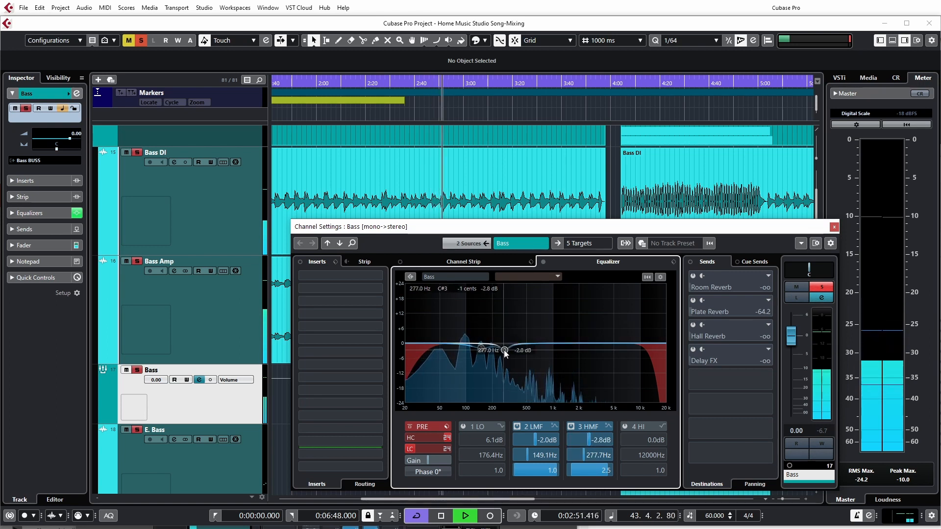
Step: Enable EQ band 4 as Parametric I and boost it 3.9 dB at 1727 Hz
click(624, 426)
click(662, 427)
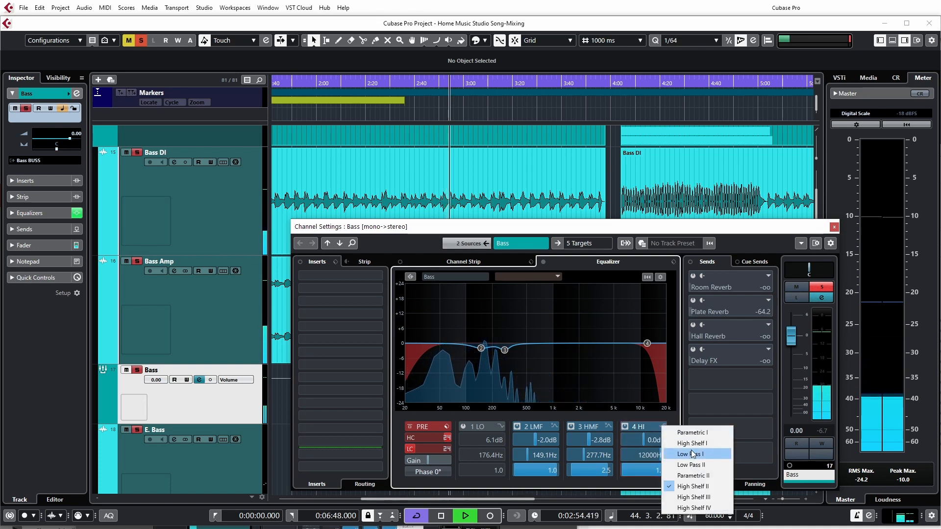
click(699, 434)
drag(647, 343, 577, 337)
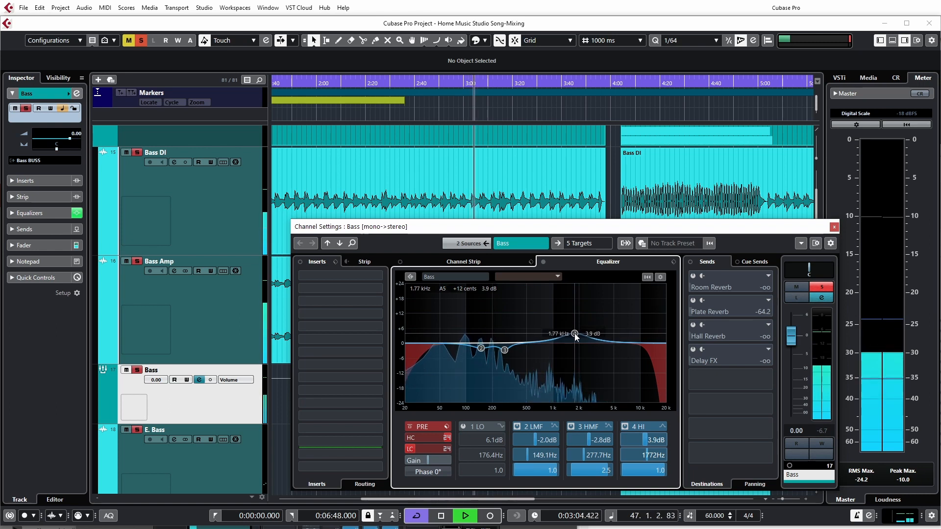
Step: Compare the bass with EQ band 4 and the whole equalizer switched off and on, and close the channel settings
click(625, 426)
click(625, 426)
click(625, 426)
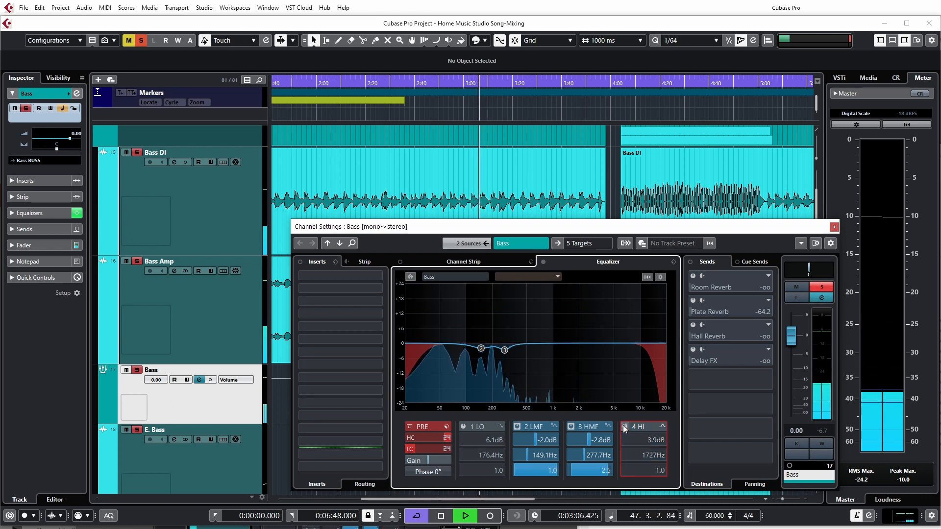
click(625, 426)
click(543, 262)
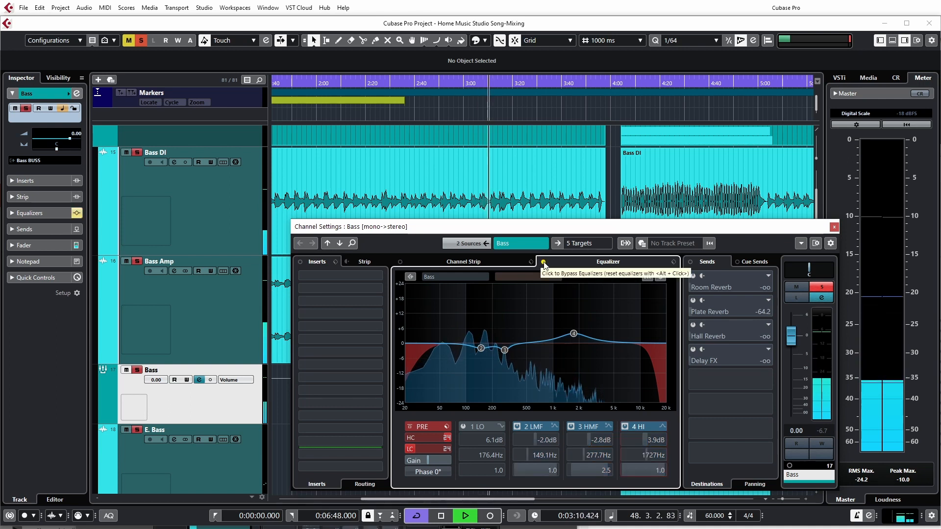
click(543, 262)
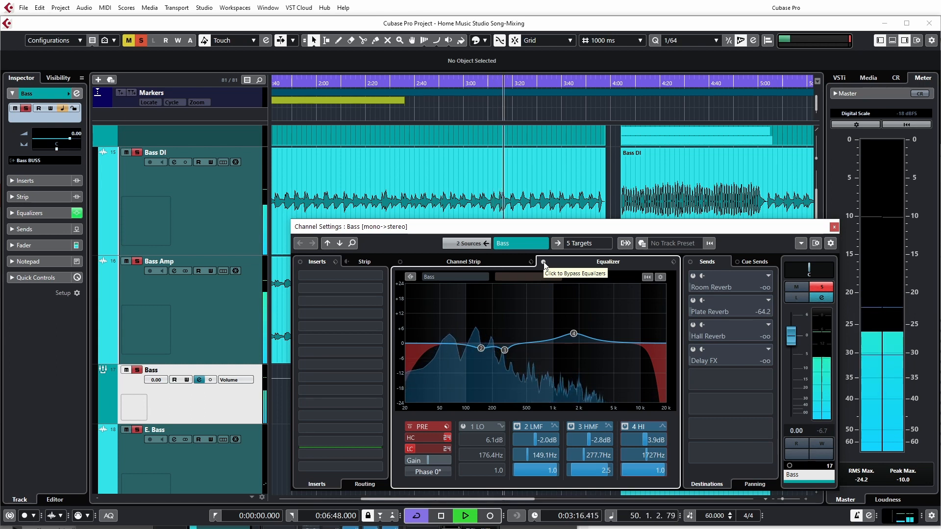
click(834, 228)
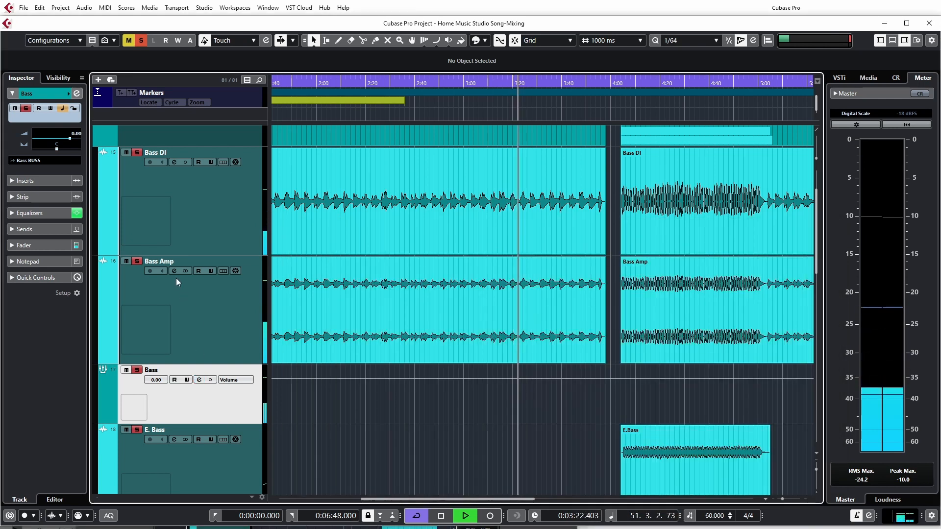
key(space)
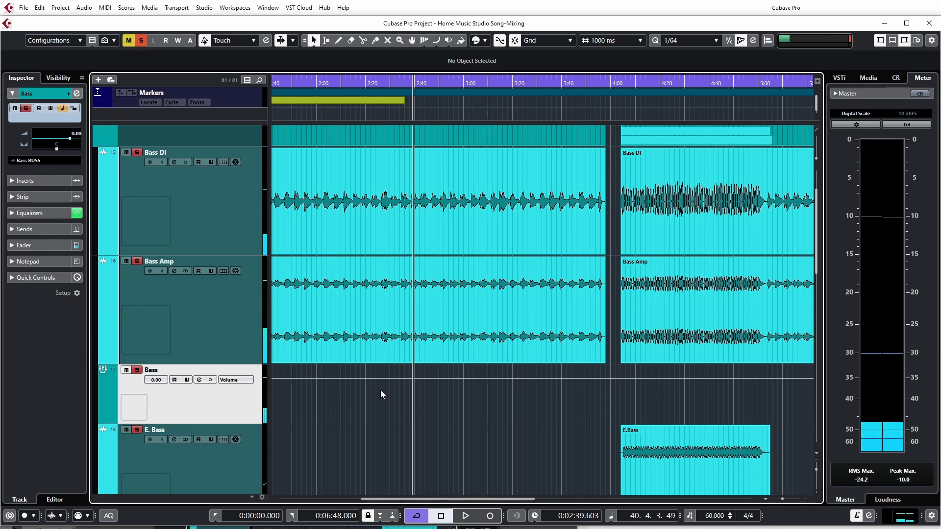
Step: Insert VintageCompressor in the Bass group's first insert slot in the MixConsole
key(F3)
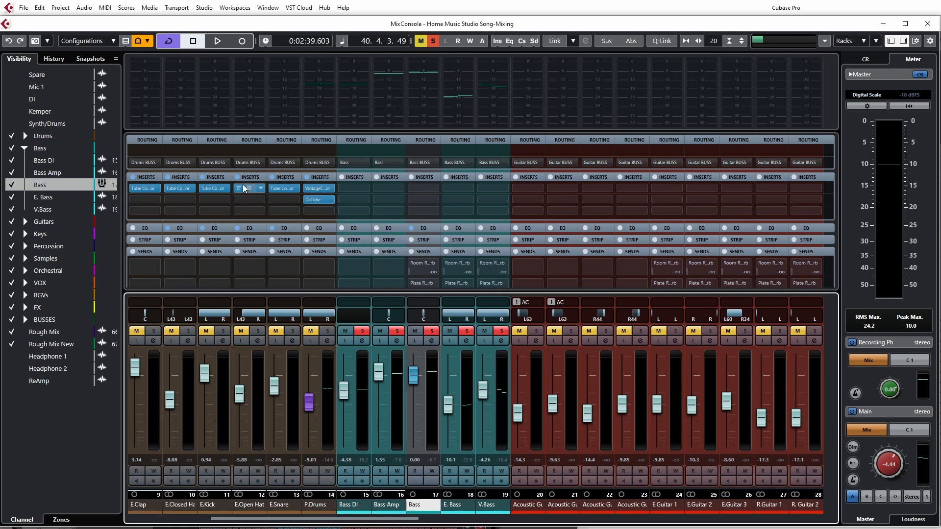
drag(392, 521, 414, 522)
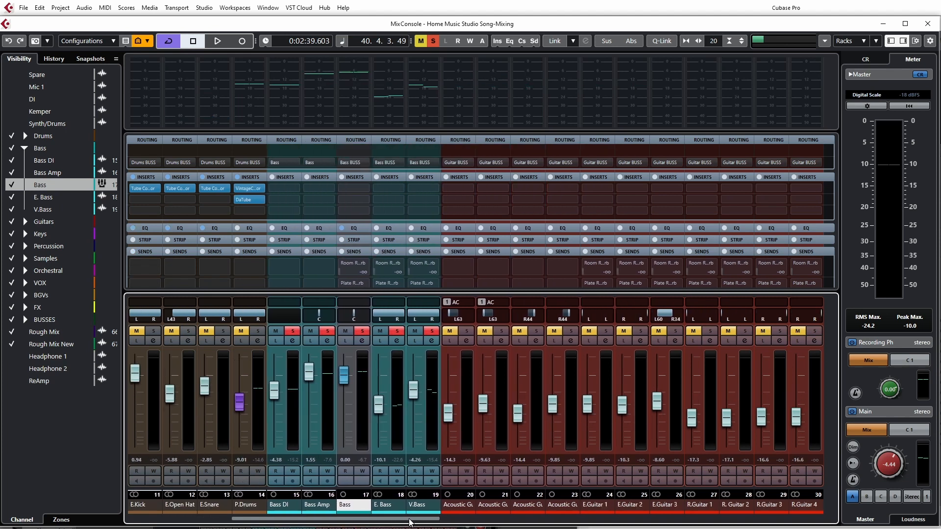
click(369, 189)
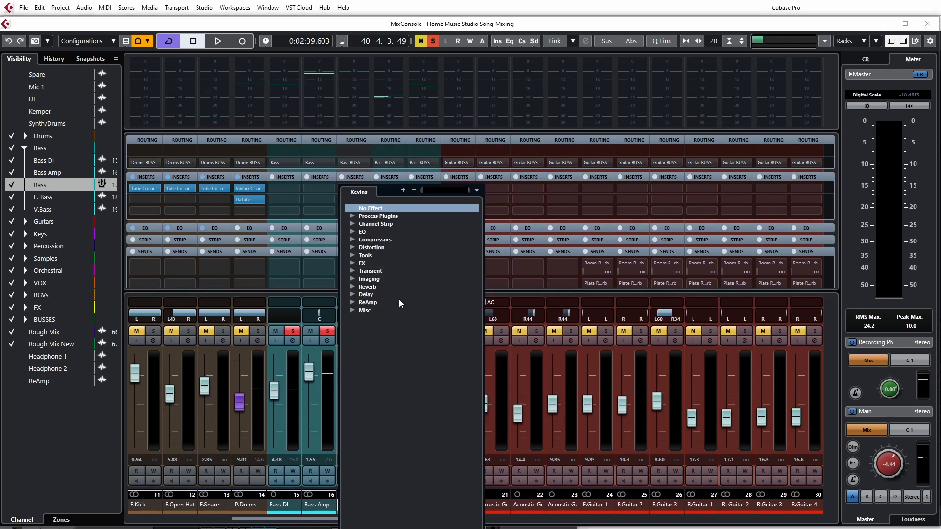
text(vin)
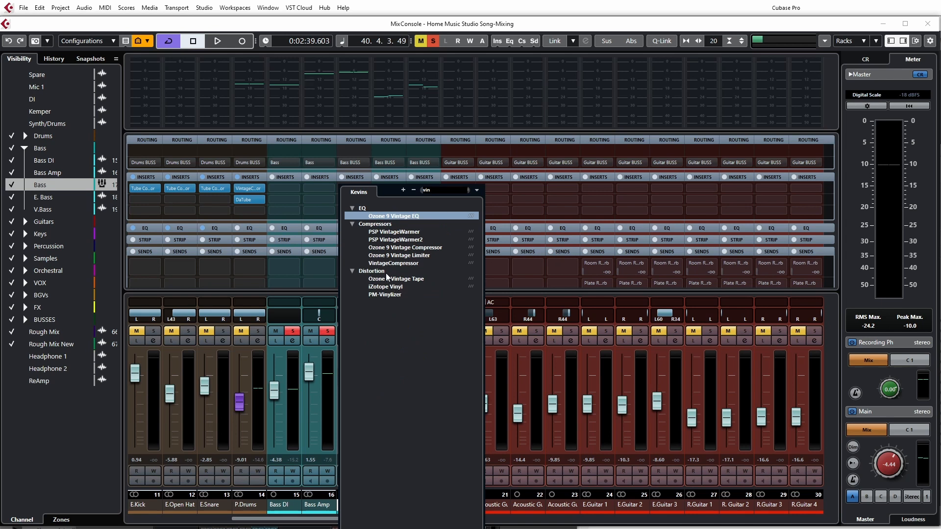
click(395, 263)
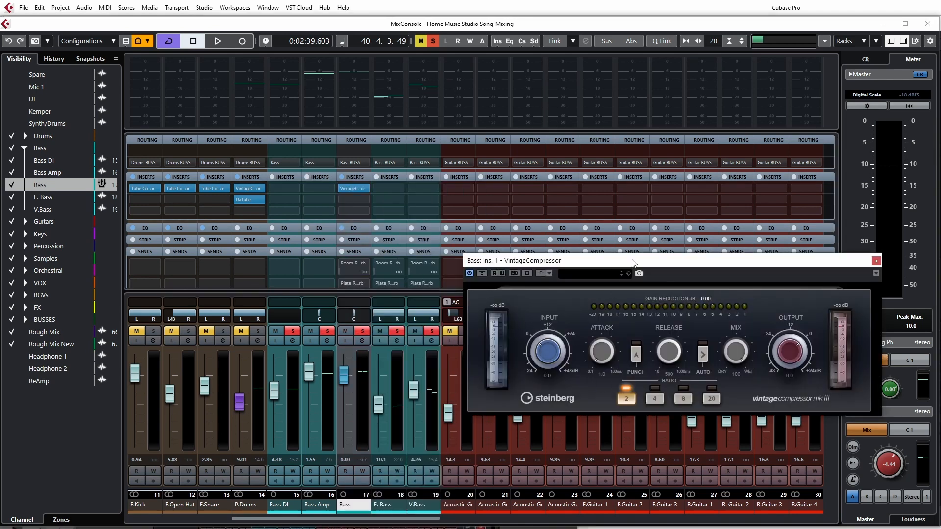
drag(632, 263, 597, 261)
Step: Set the VintageCompressor's attack to 17.0 ms, input to 20.5 dB and output to -13.3 dB during playback
key(space)
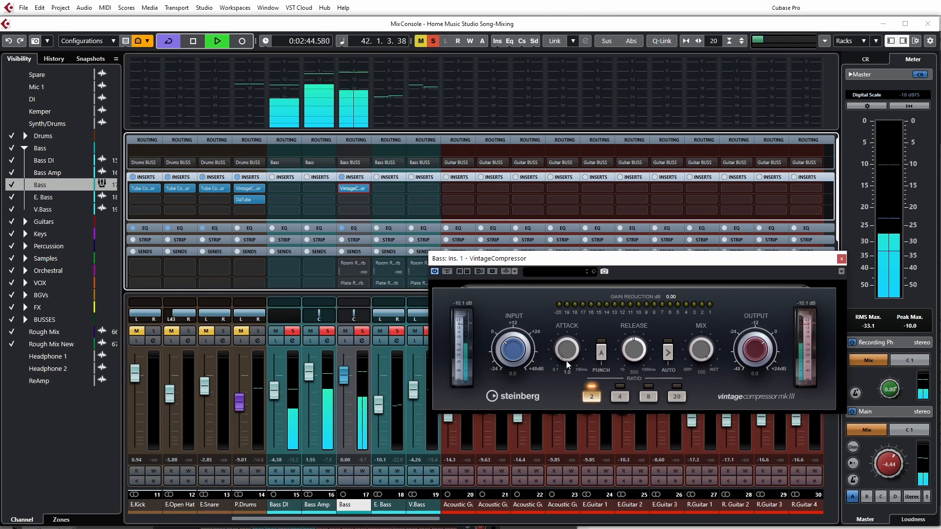
drag(566, 362, 510, 335)
drag(731, 347, 733, 372)
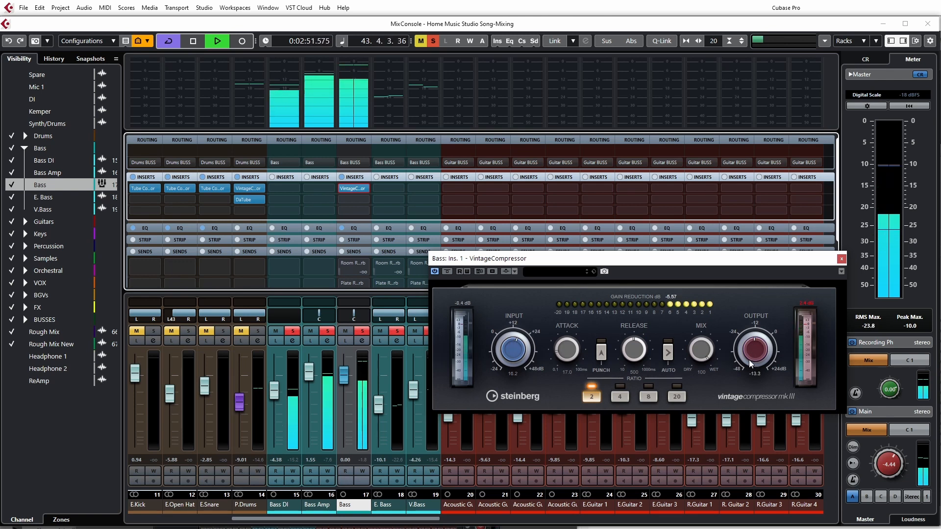
click(807, 303)
scroll(519, 349, up, 1)
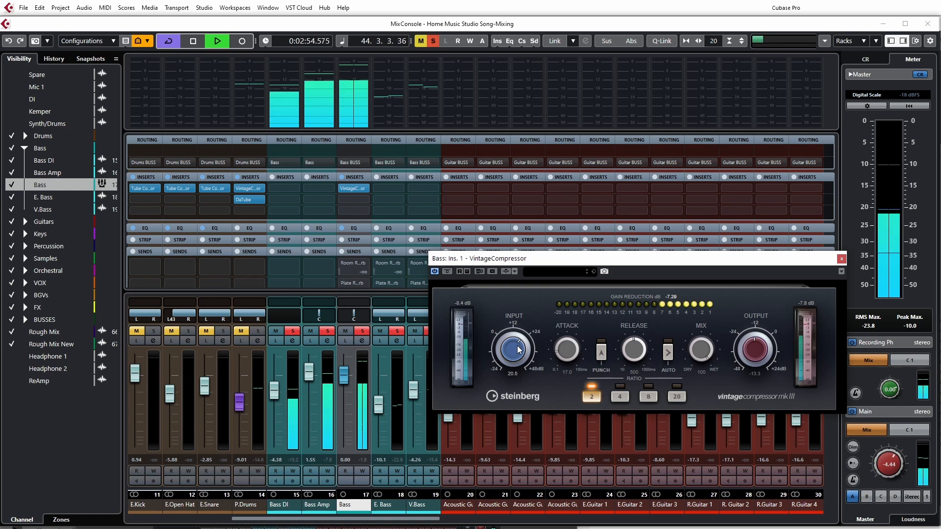
Step: Set the VintageCompressor's ratio to 4, input to 11.2 dB and output to -10.1 dB while playing the bass
click(620, 397)
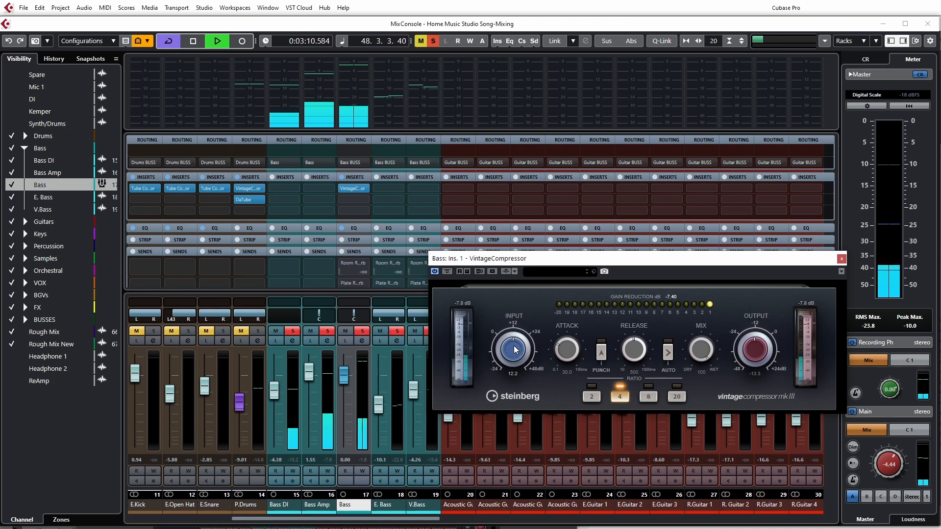
scroll(515, 350, up, 2)
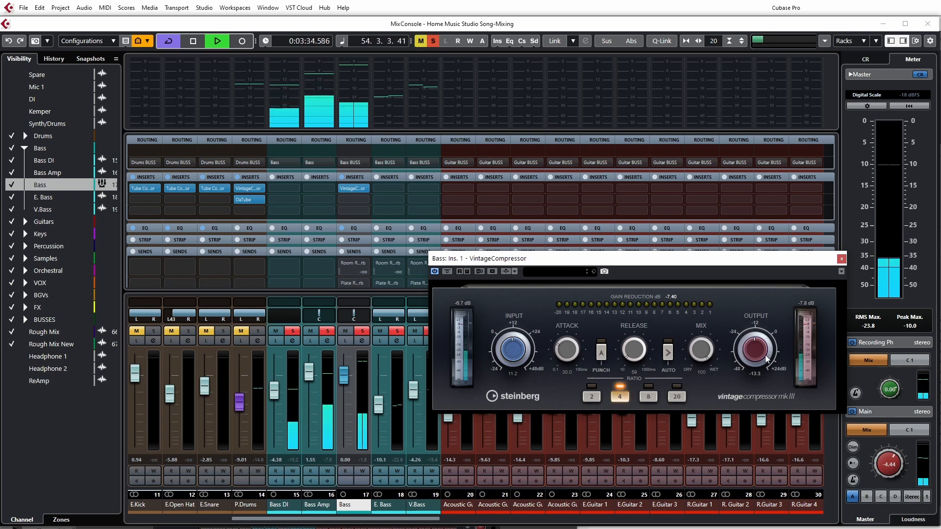
key(space)
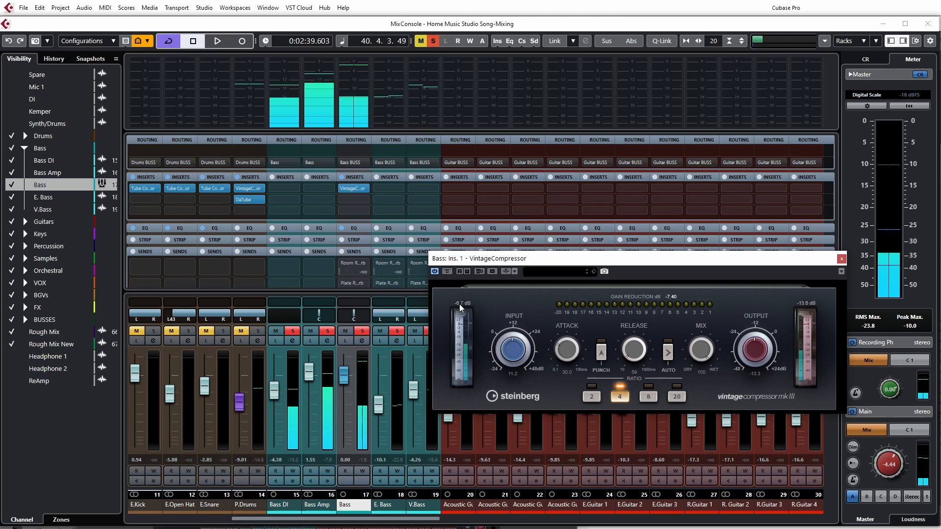
key(space)
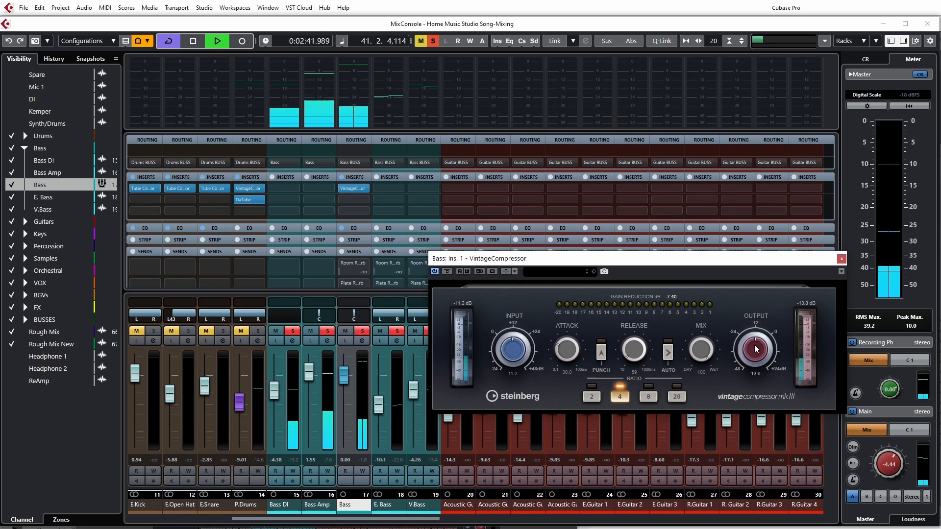
scroll(757, 348, up, 3)
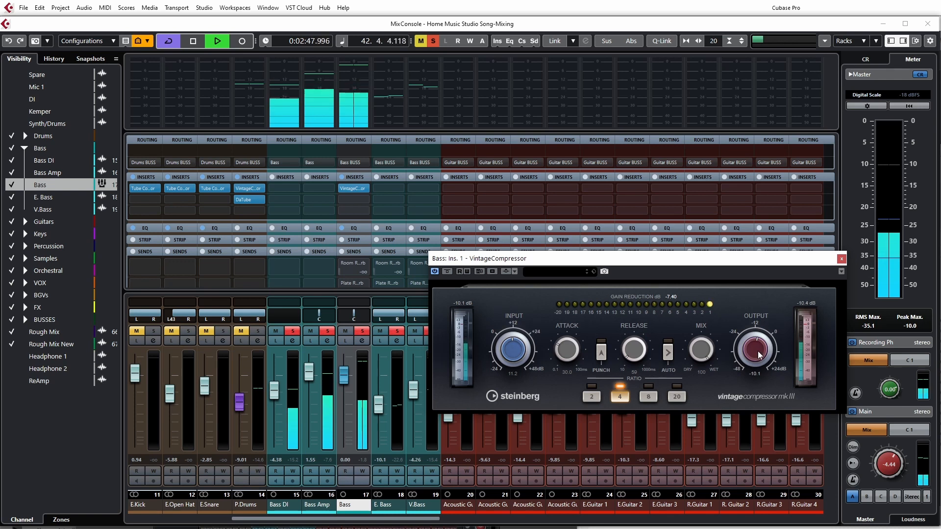
Step: Replay the passage and compare the Bass group with the VintageCompressor bypassed and active
key(space)
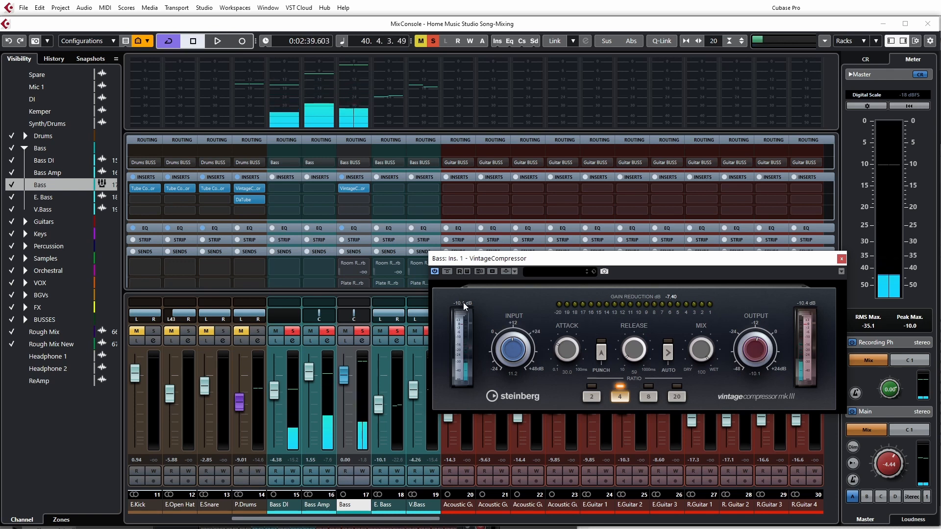
key(space)
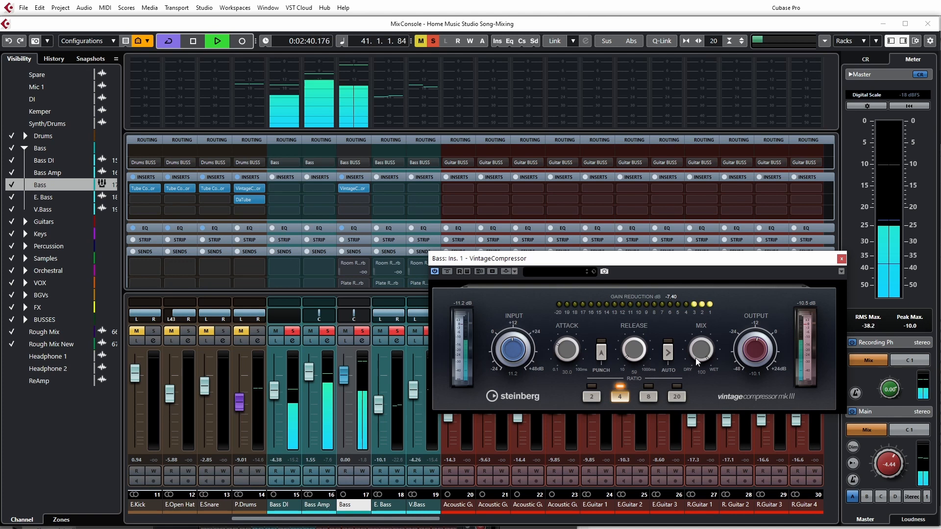
click(447, 272)
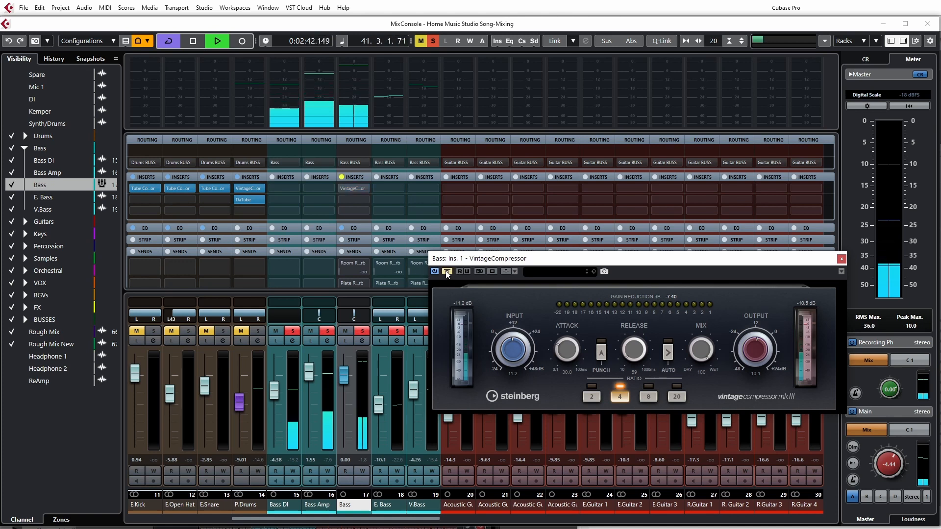
click(448, 273)
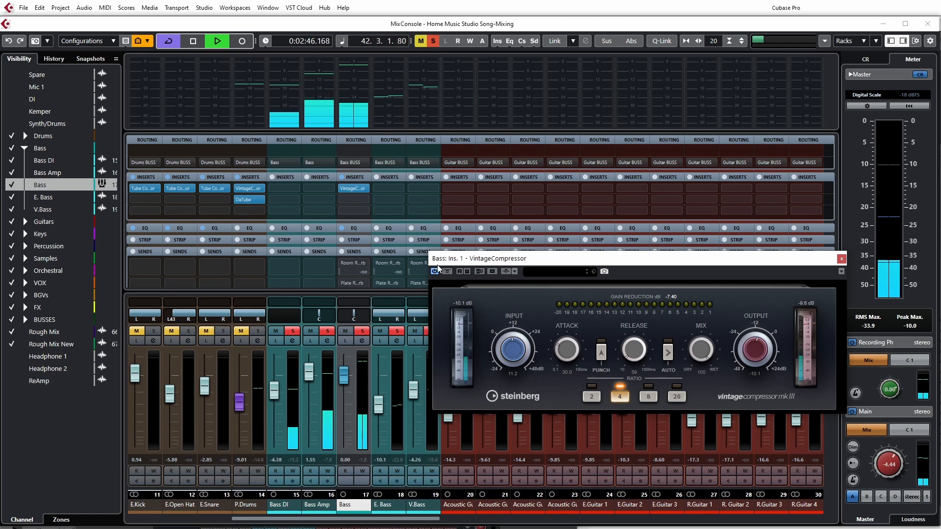
click(447, 272)
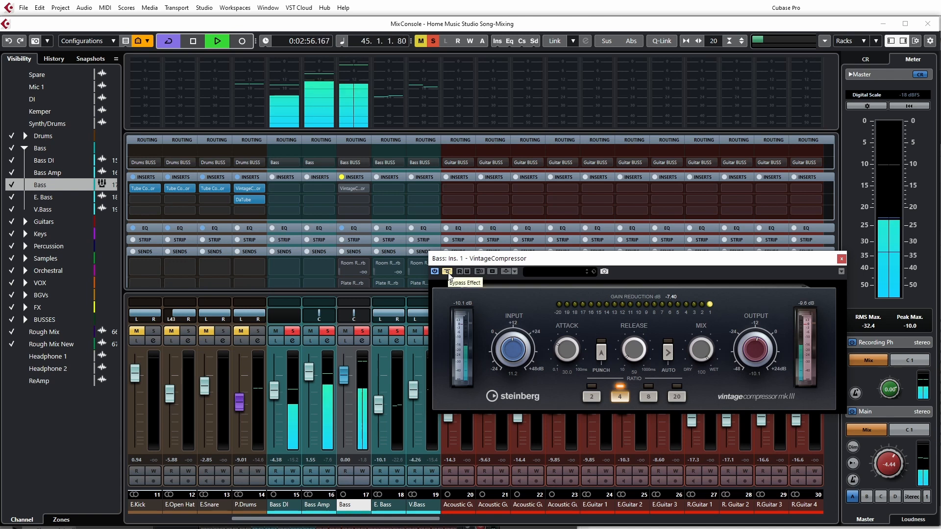
click(447, 273)
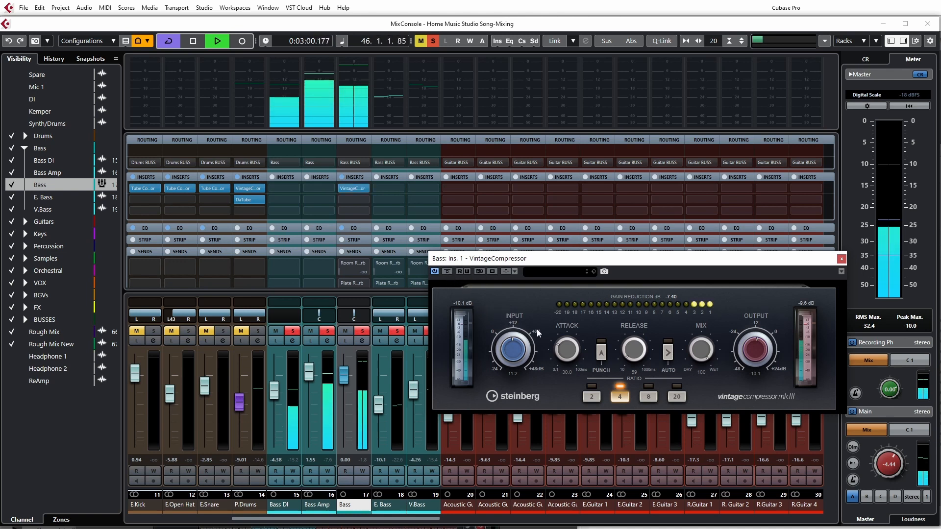
Step: Raise the VintageCompressor's input to 14.0 dB and set its output to -11.5 dB
drag(509, 357, 515, 338)
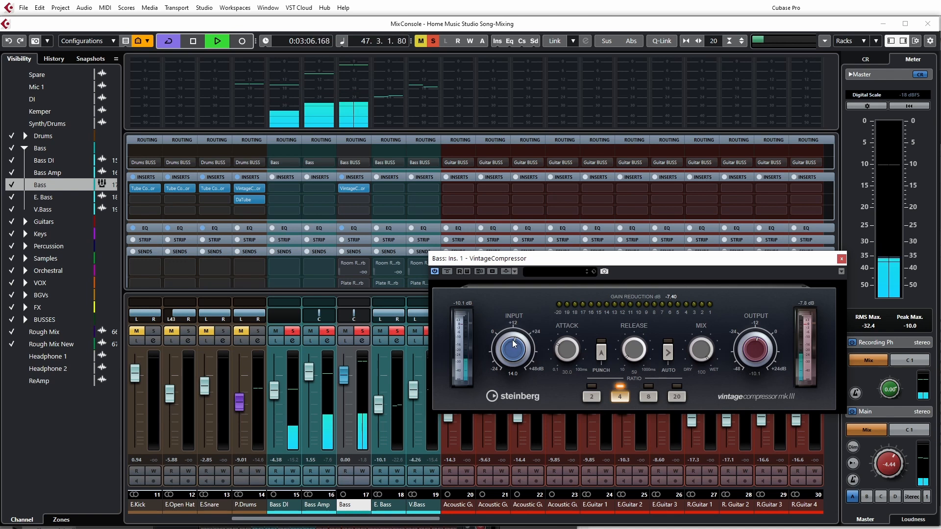
scroll(755, 356, up, 2)
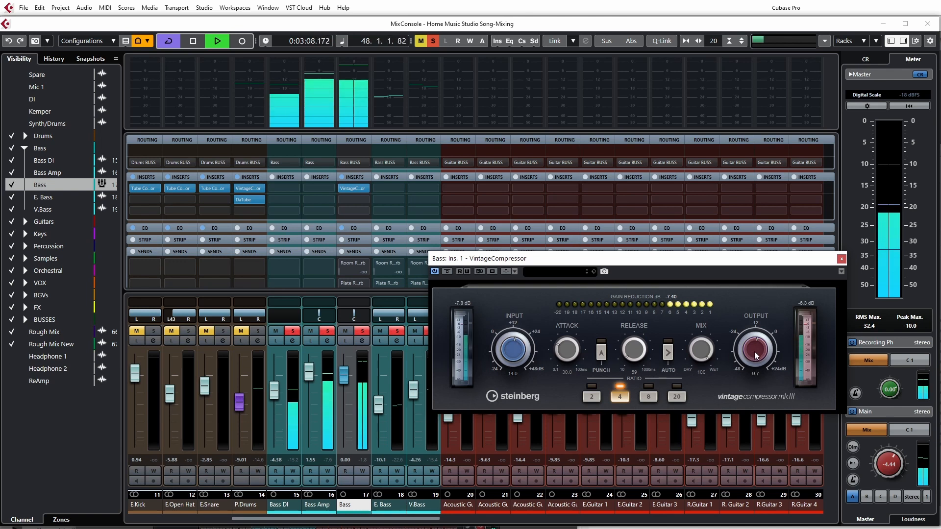
scroll(755, 356, down, 2)
Step: Compare the bass again with the readjusted compressor bypassed and active
click(446, 272)
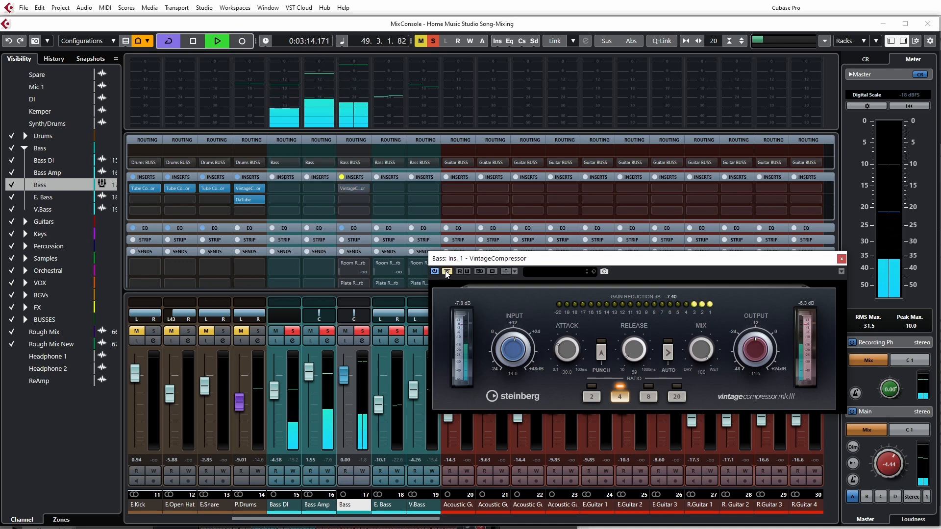
click(446, 272)
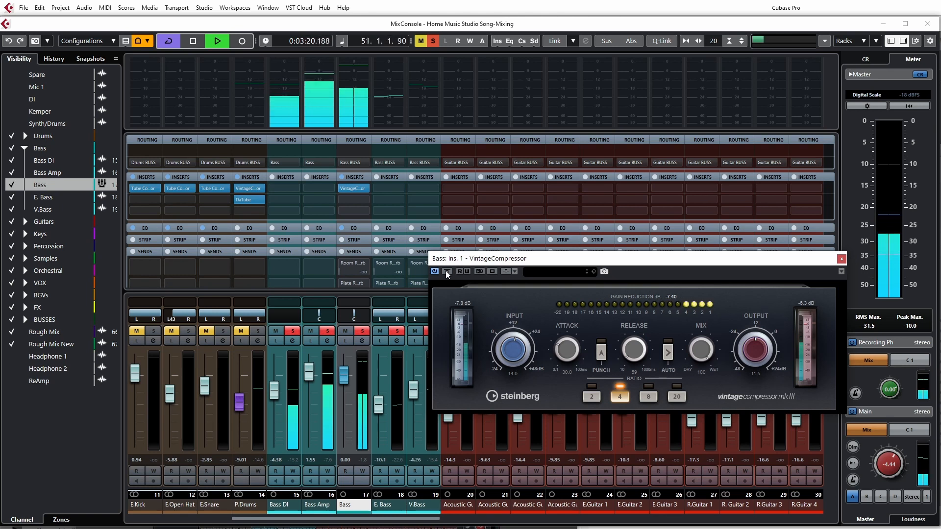
click(446, 272)
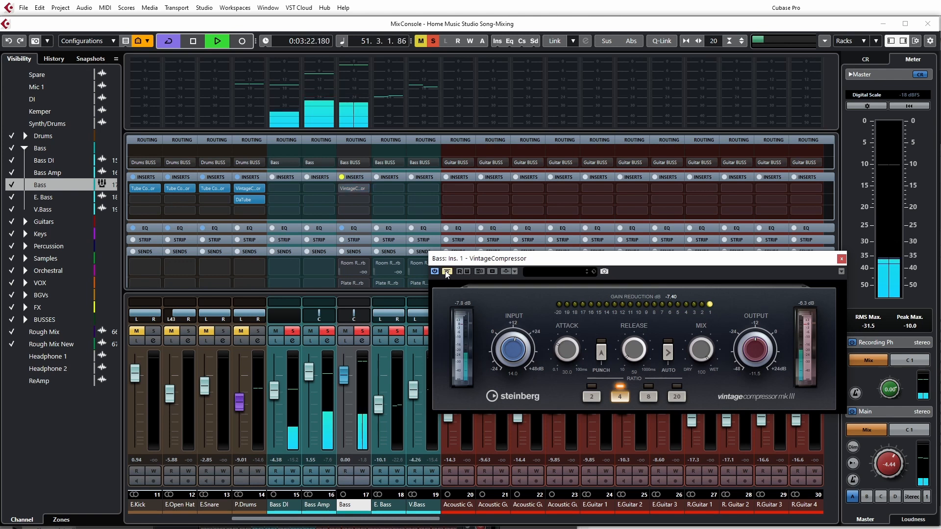
click(447, 272)
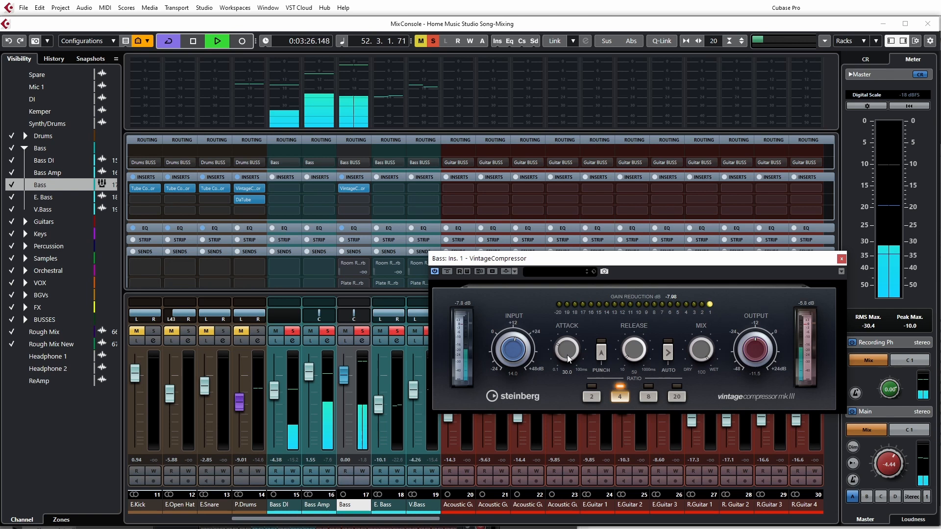
Step: Set the VintageCompressor's attack to 39.0 ms, close the plug-in window and stop playback
mouse_move(568, 359)
mouse_down()
mouse_move(563, 343)
mouse_move(557, 349)
mouse_up()
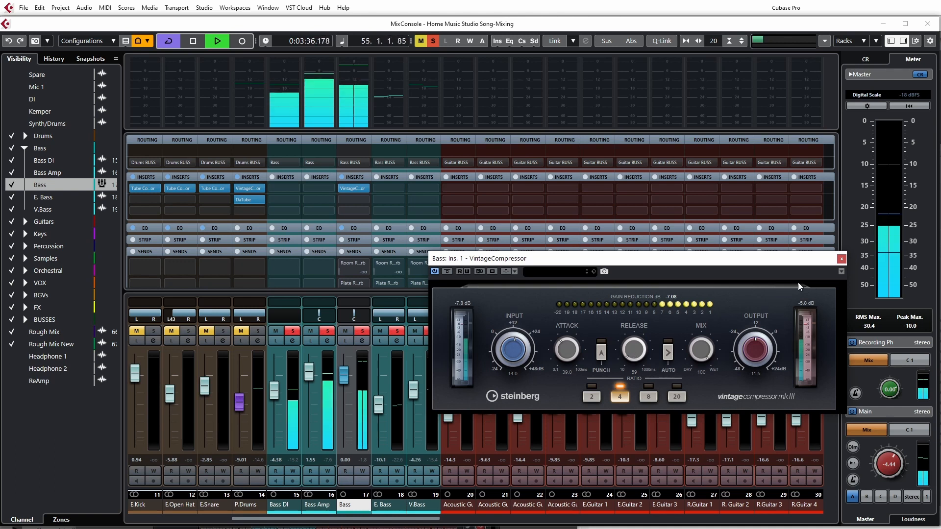
click(841, 259)
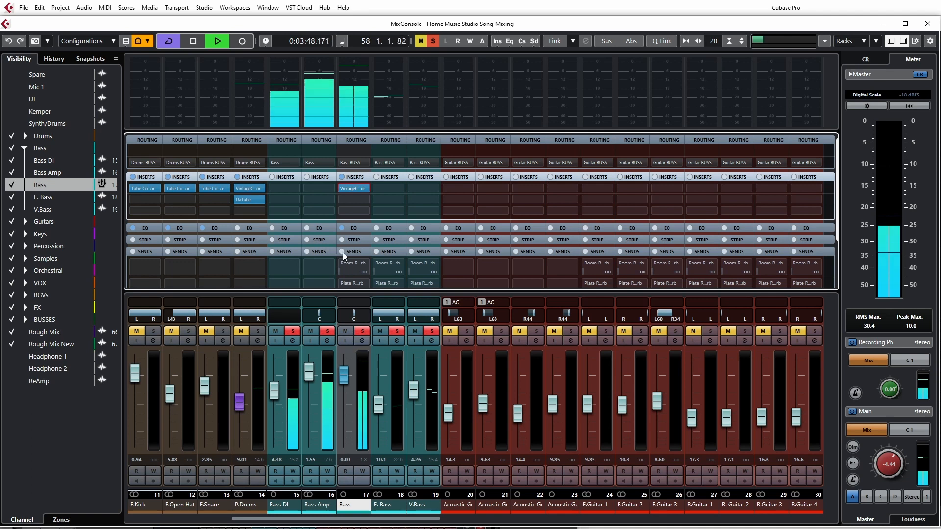
key(space)
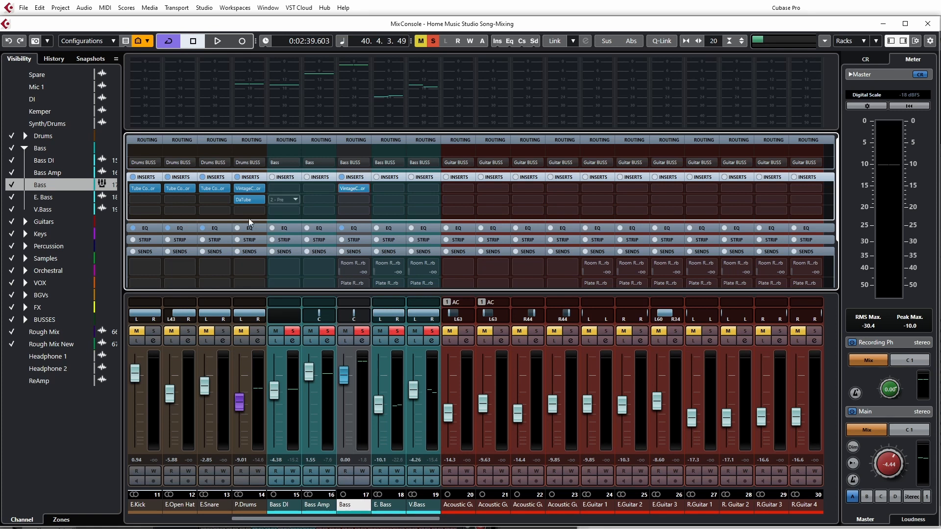
Step: Add a mono VintageCompressor FX channel named P.Bass to the Bass channel, outside the folder and routed to Bass BUSS, and close its plug-in window
right_click(359, 505)
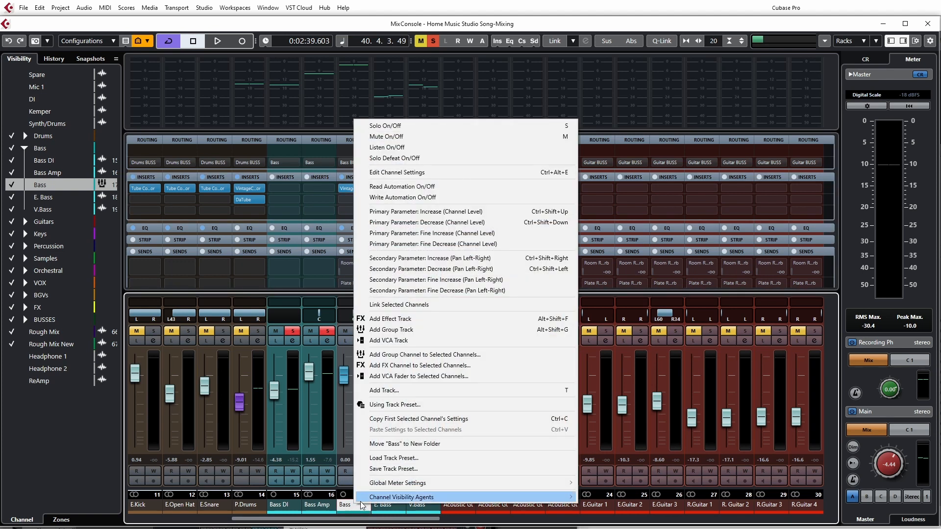
click(403, 372)
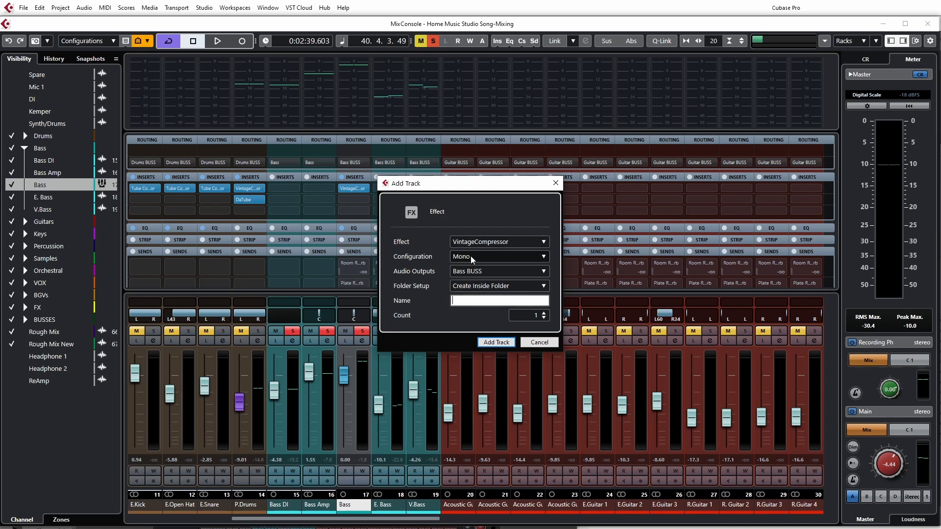
click(490, 246)
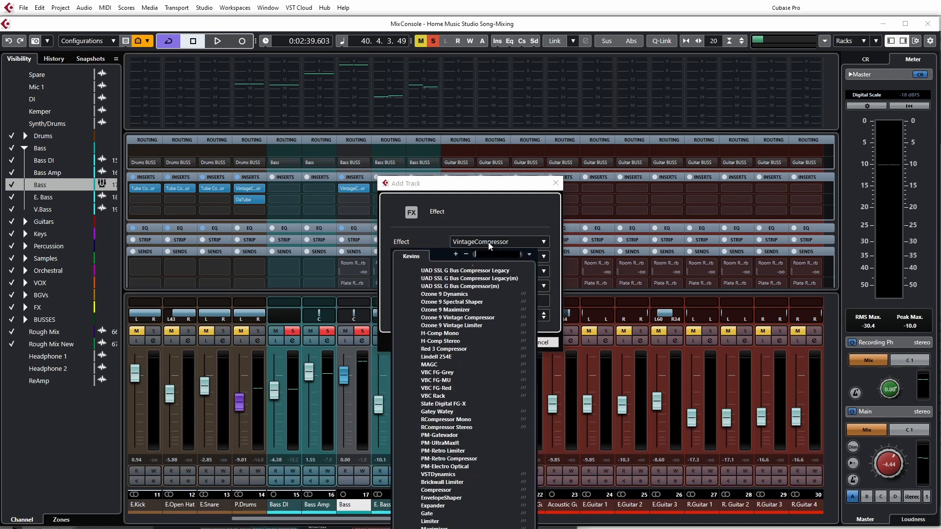
click(495, 243)
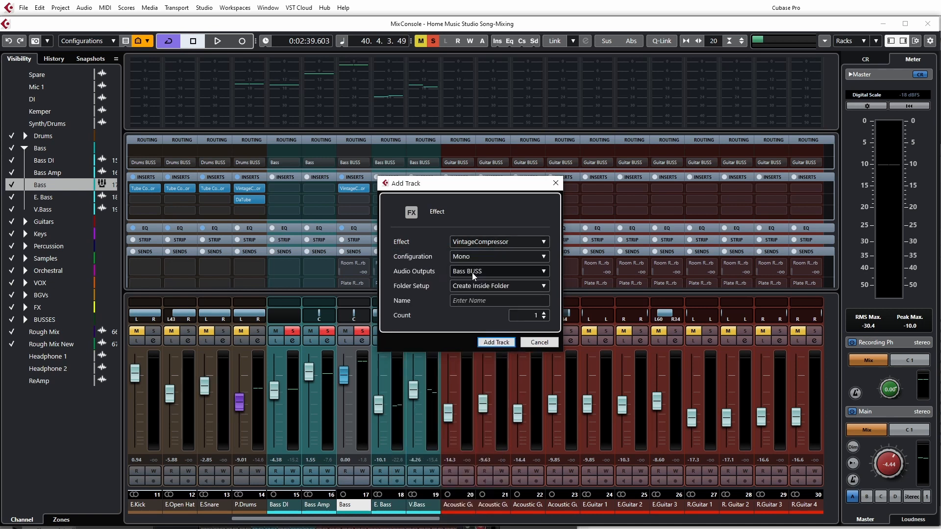
click(488, 287)
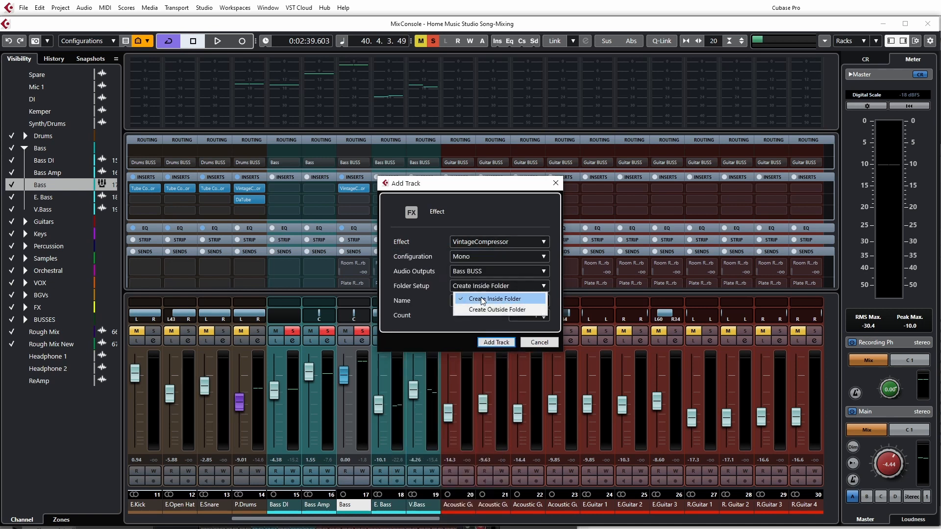
click(485, 310)
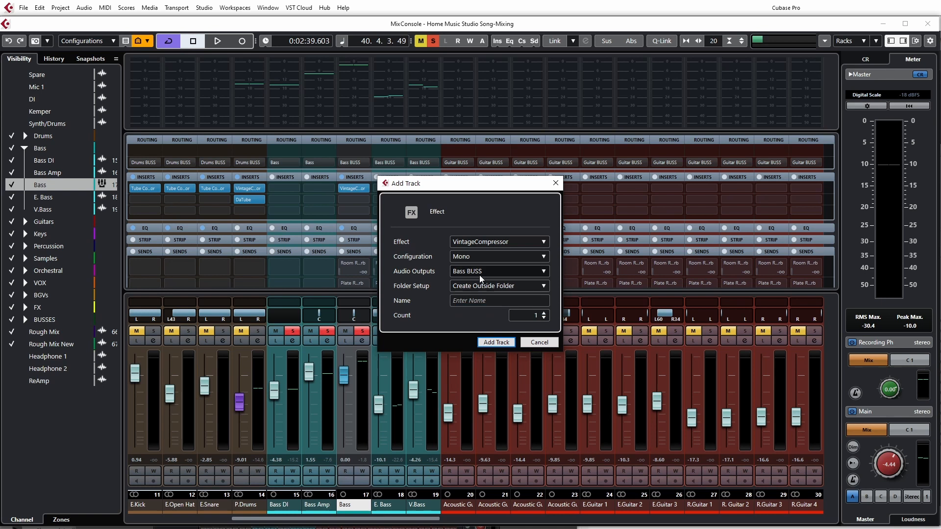
click(482, 301)
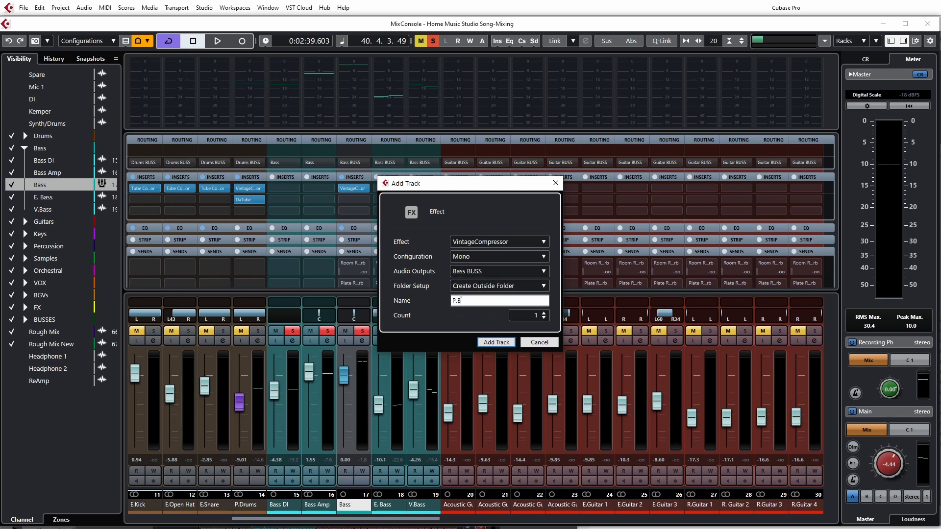
click(498, 343)
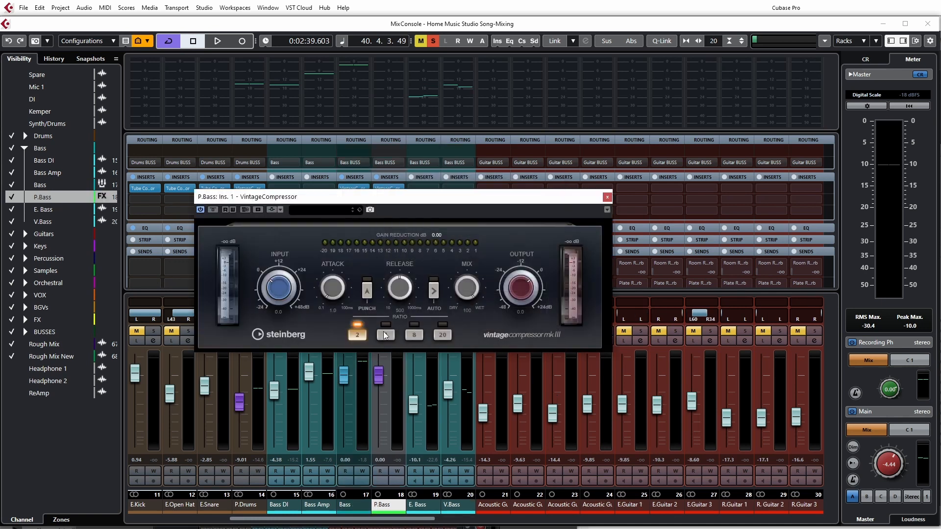
drag(376, 203, 653, 137)
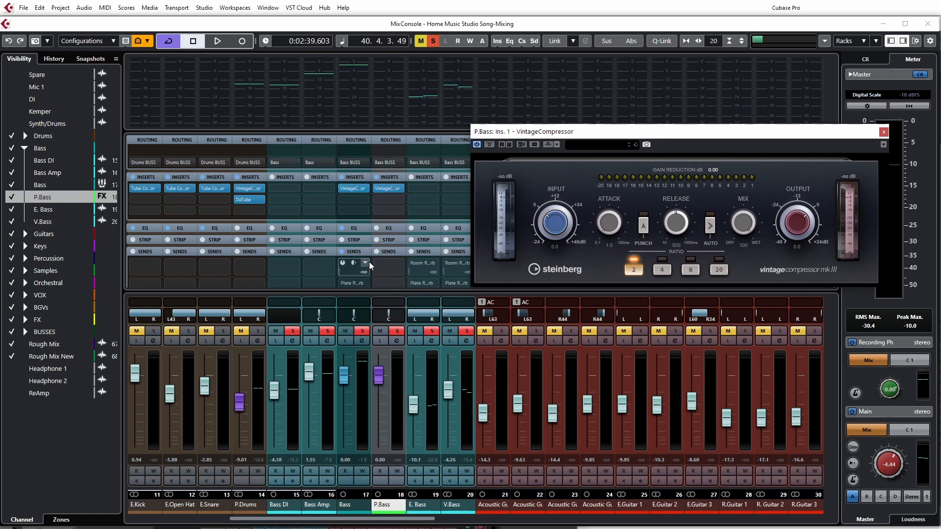
click(883, 132)
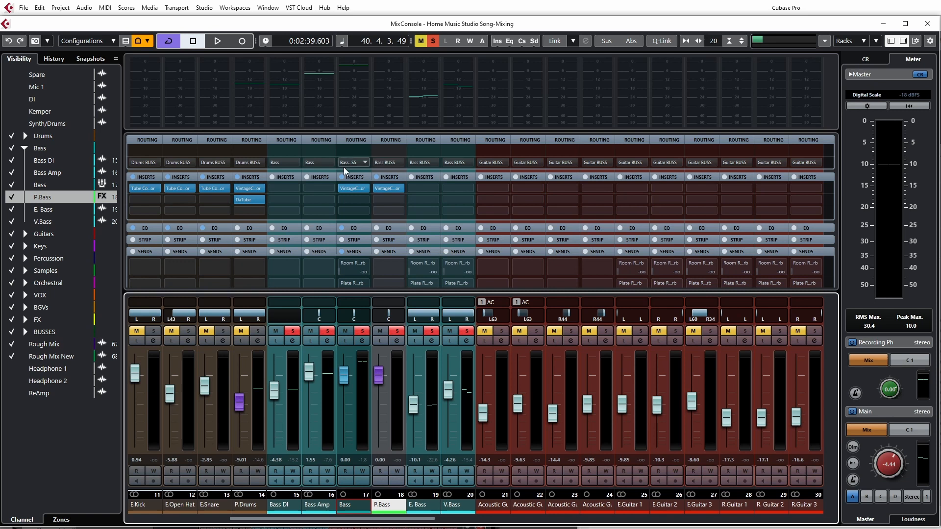
Step: Colour the Bass and P.Bass tracks light cyan in the Project window to match the other bass tracks
key(F3)
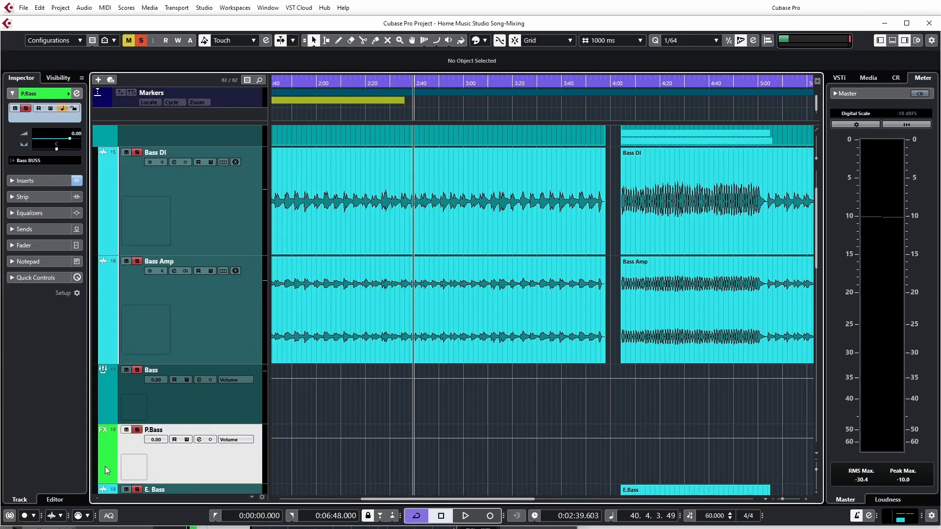
click(109, 412)
click(141, 446)
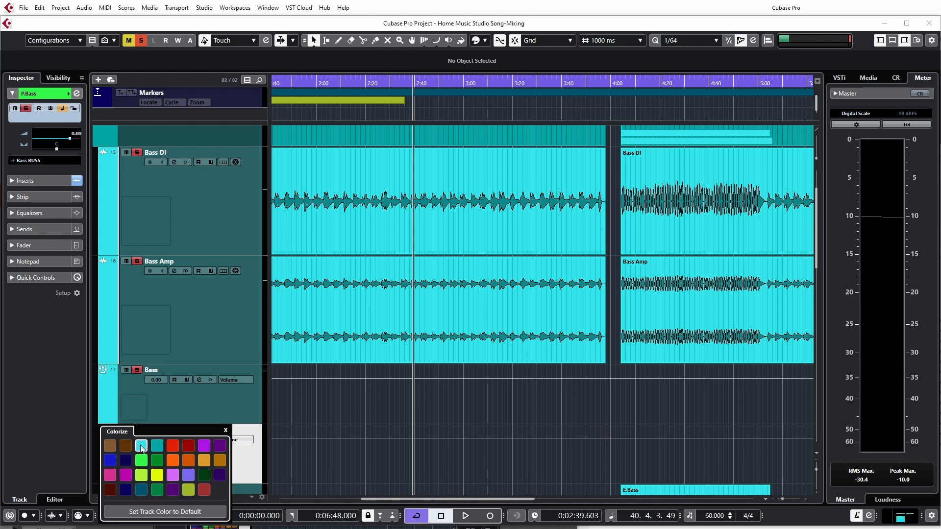
click(110, 483)
click(142, 506)
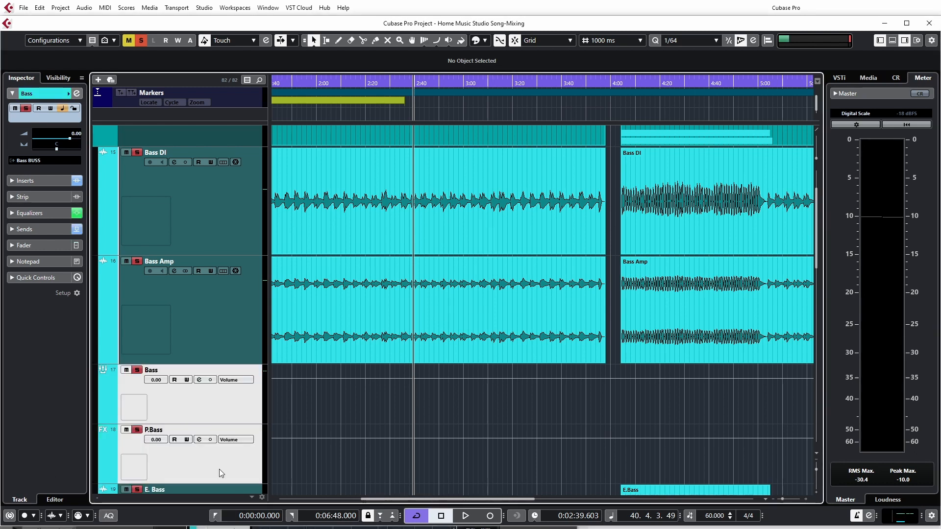
Step: Select the Bass group track and open its channel settings to access the P.Bass send
click(197, 458)
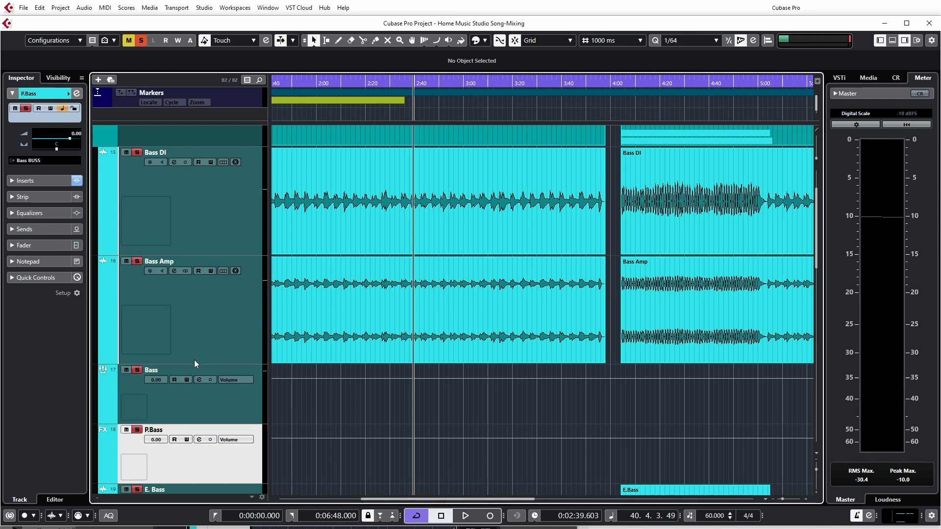
click(197, 386)
click(198, 380)
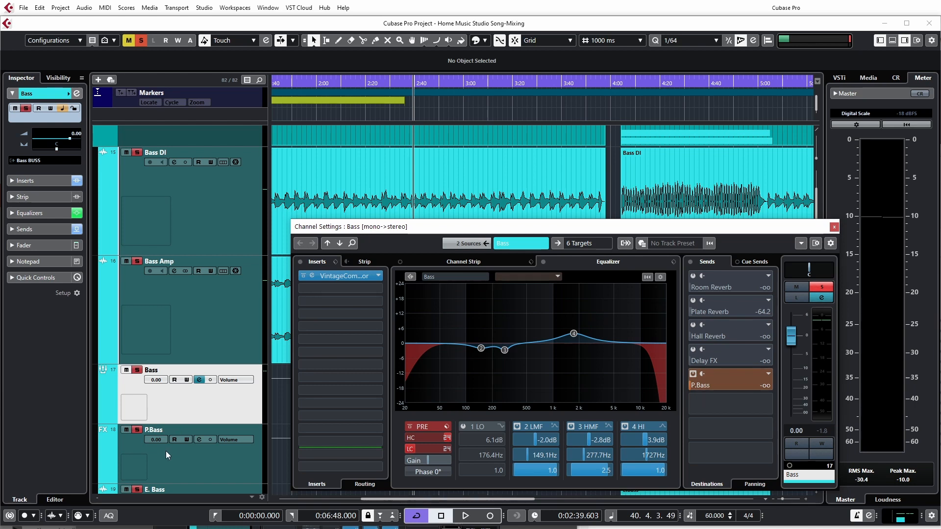
Step: Set the Bass channel's send to P.Bass to 0.00 dB and close the channel settings
click(721, 390)
double_click(721, 389)
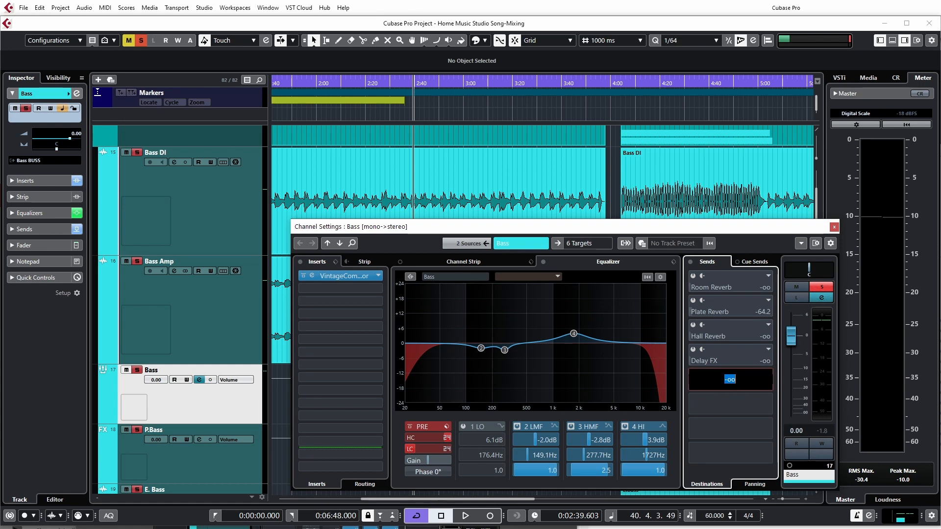
key(Return)
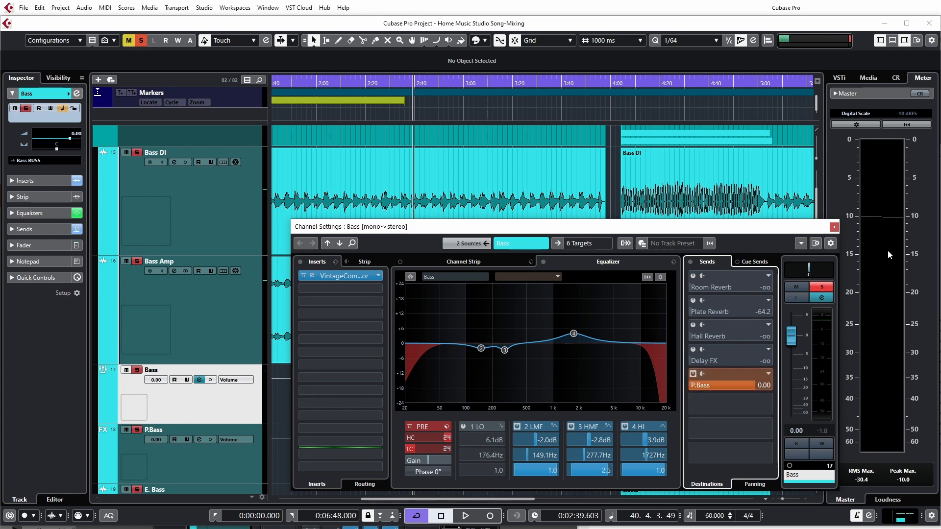
click(833, 227)
Step: Pull the P.Bass fader all the way down in the MixConsole and start playback to check its signal
click(228, 456)
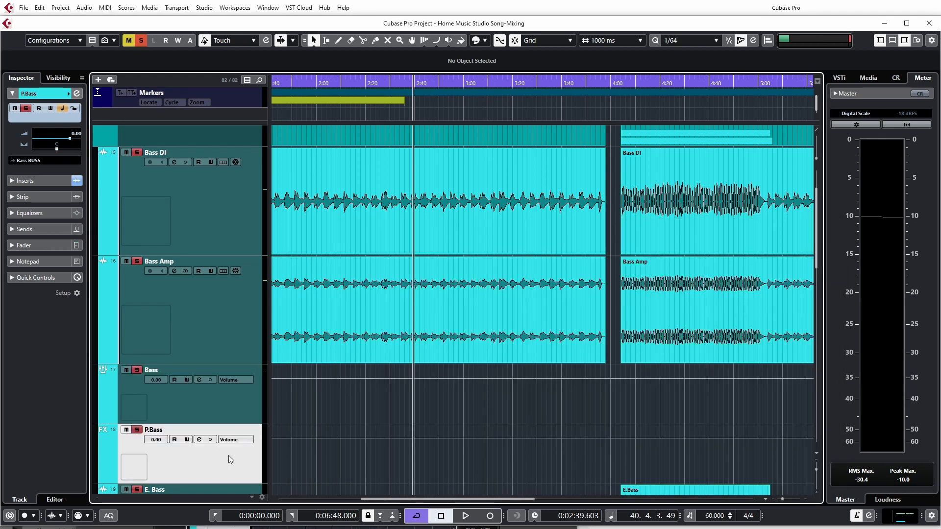
key(F3)
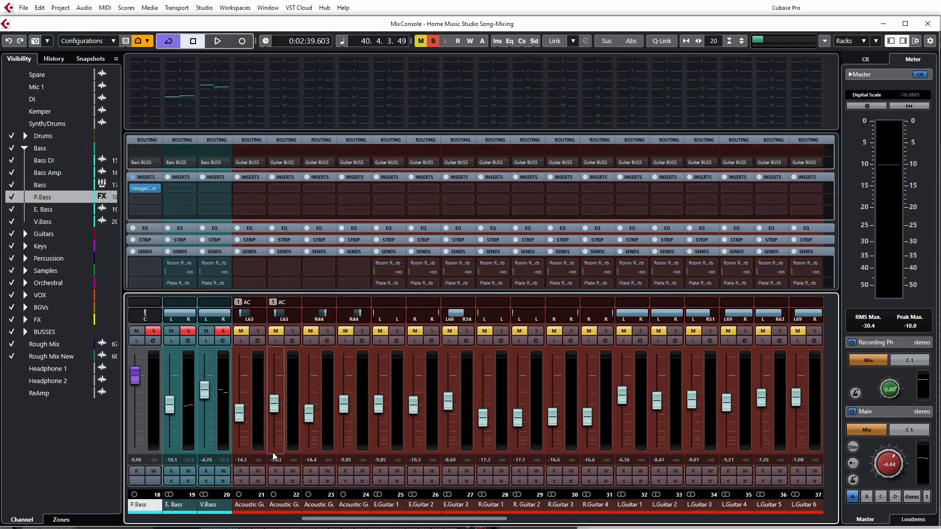
drag(319, 518, 272, 525)
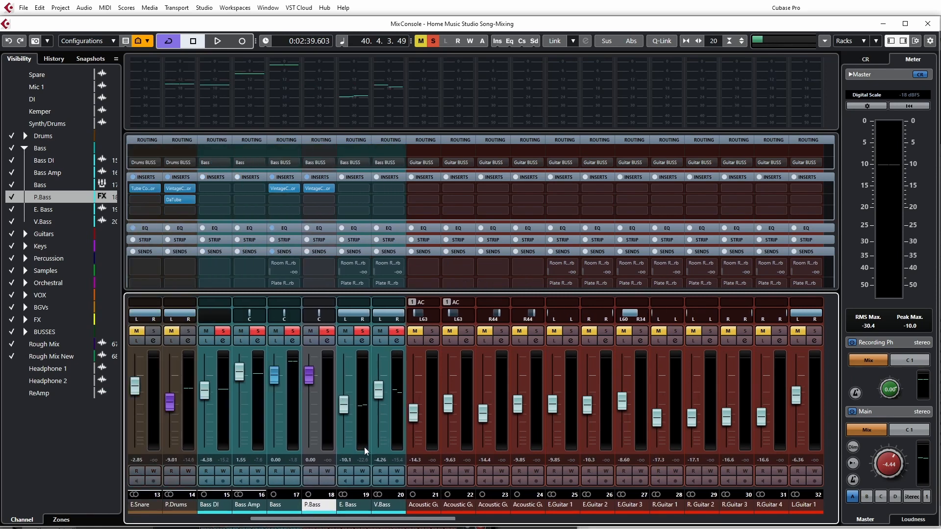
drag(308, 377, 318, 446)
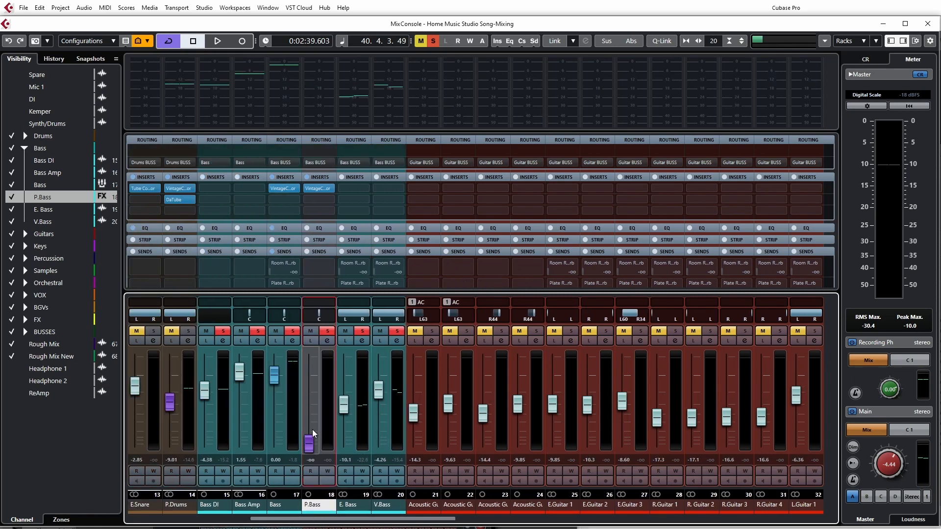
key(space)
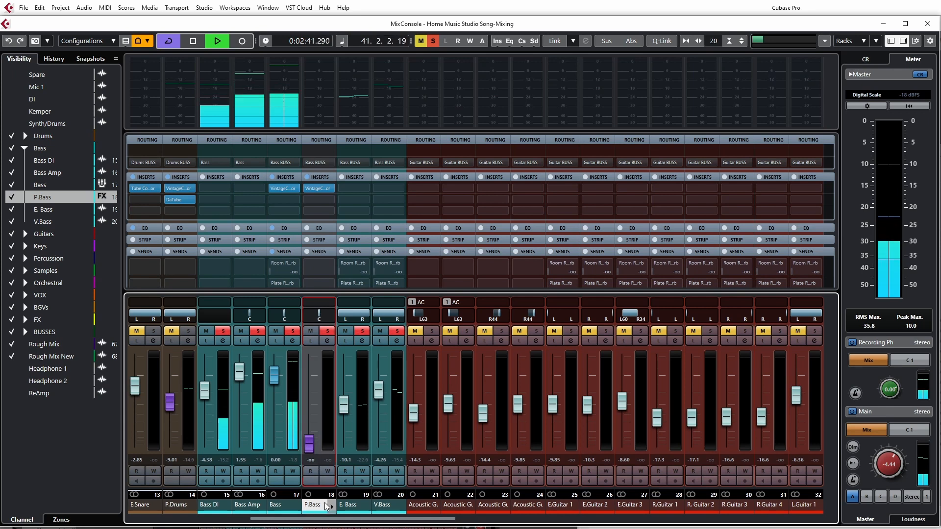
click(284, 506)
click(311, 505)
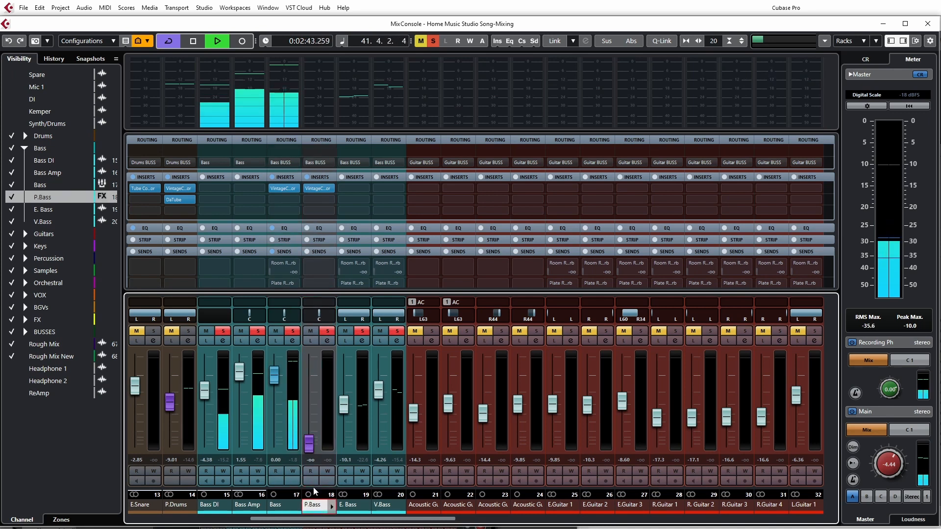
mouse_move(309, 443)
mouse_down()
mouse_move(308, 384)
mouse_move(309, 443)
mouse_up()
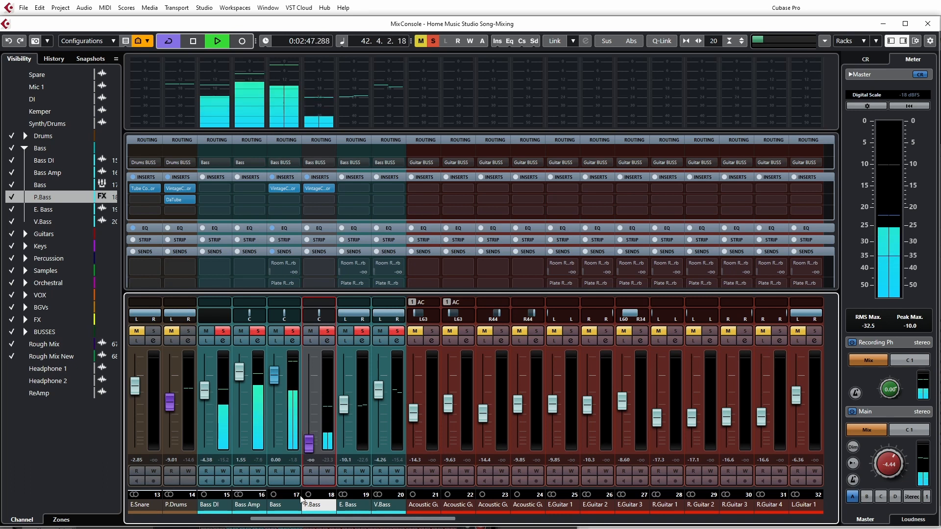
Step: Raise the input of the VintageCompressor on P.Bass to 13.7 dB
click(314, 190)
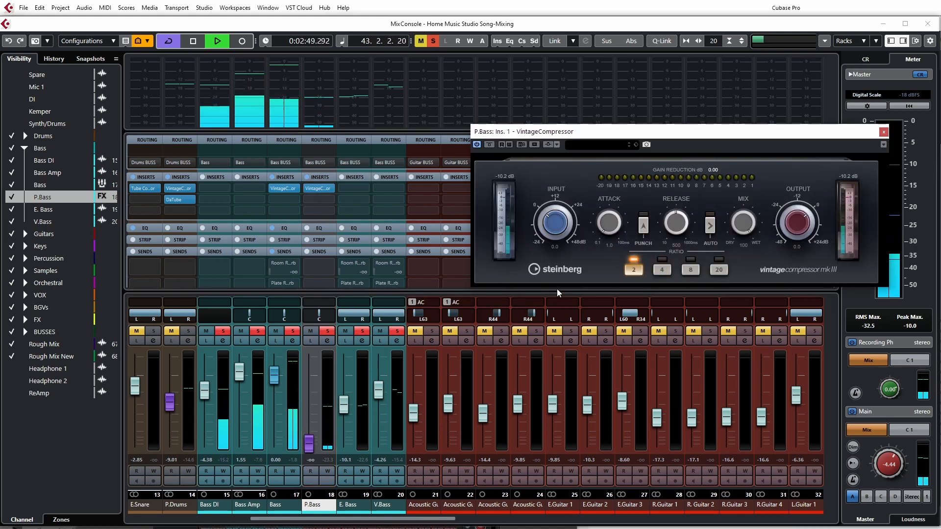
drag(622, 135, 525, 173)
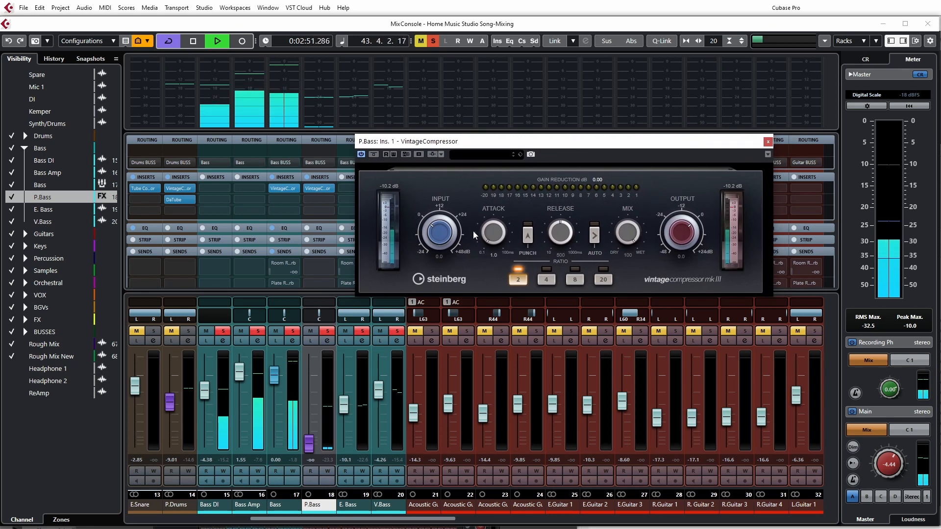
drag(435, 241, 436, 225)
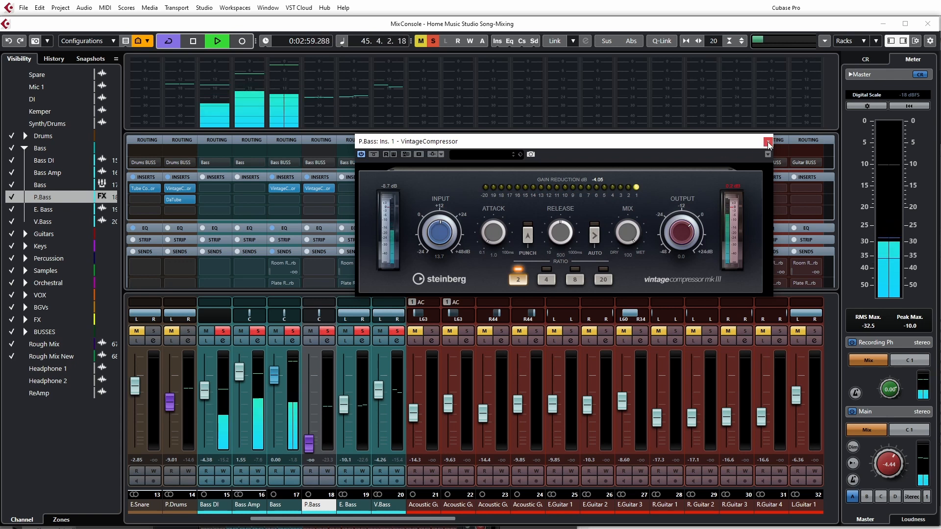
Step: Bypass the P.Bass VintageCompressor, move it to the second insert slot and stop playback
click(373, 154)
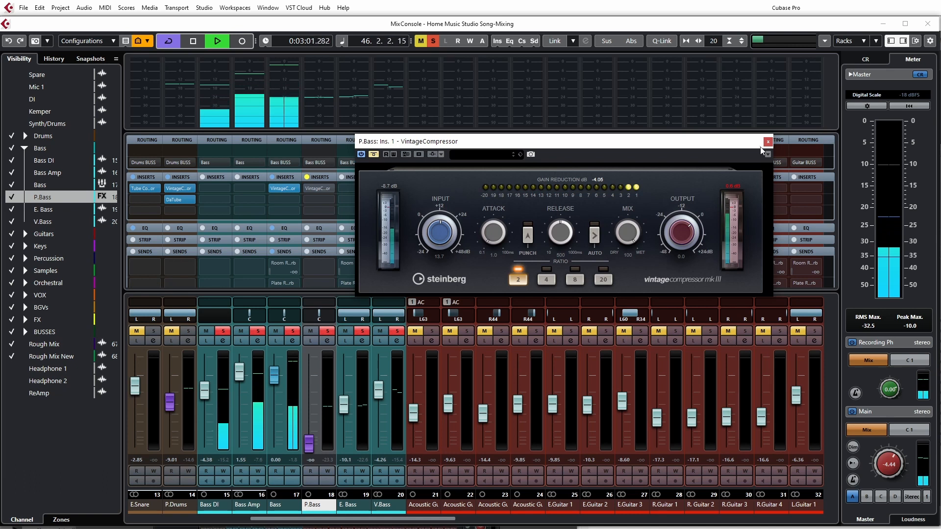
click(767, 142)
drag(316, 189, 319, 199)
key(space)
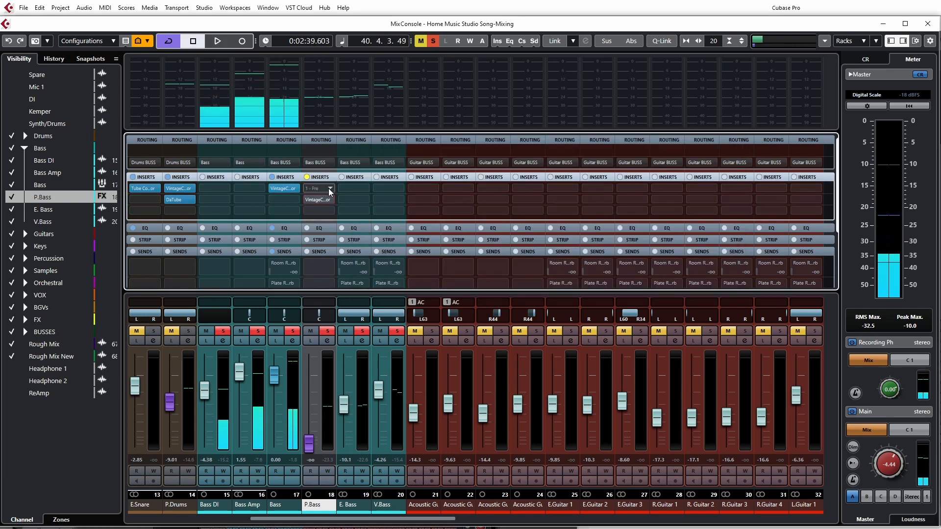
Step: Load Steinberg's AmpSimulator from the Default plug-in collection into the first insert slot of P.Bass
click(325, 188)
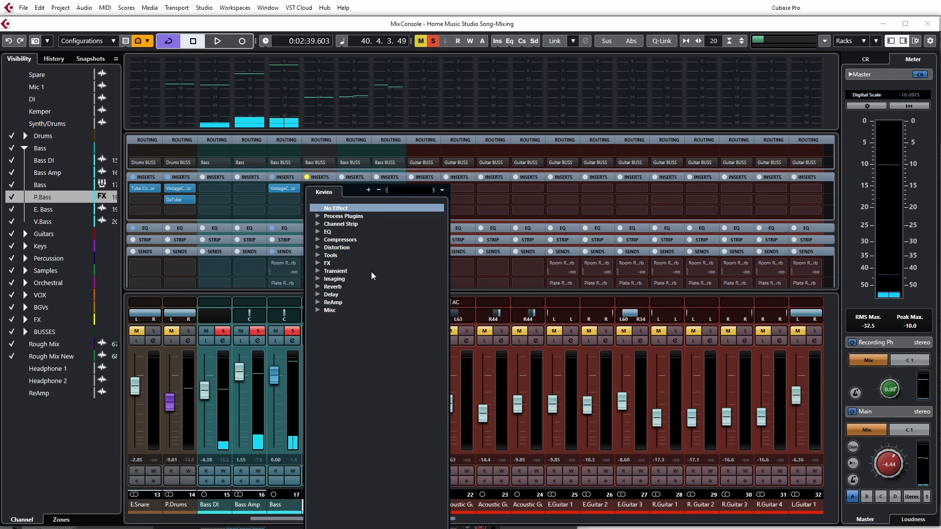
click(440, 195)
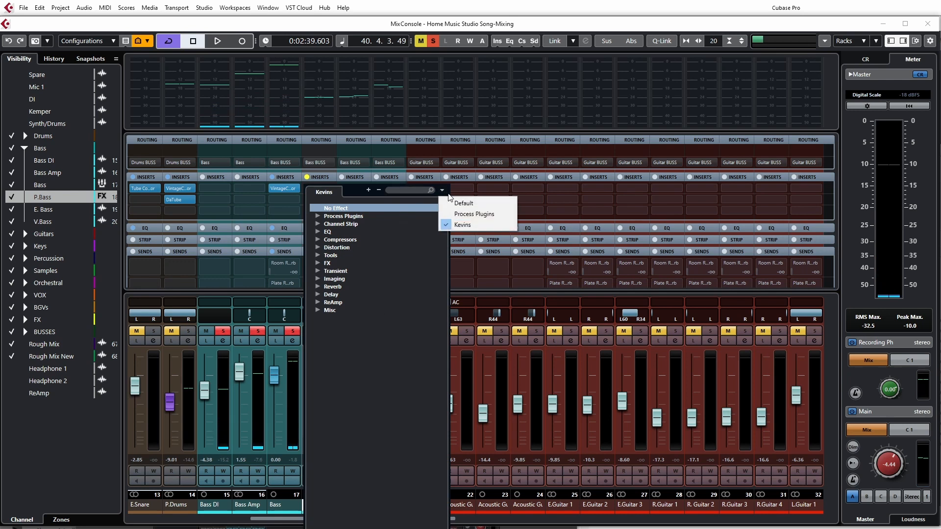
click(464, 203)
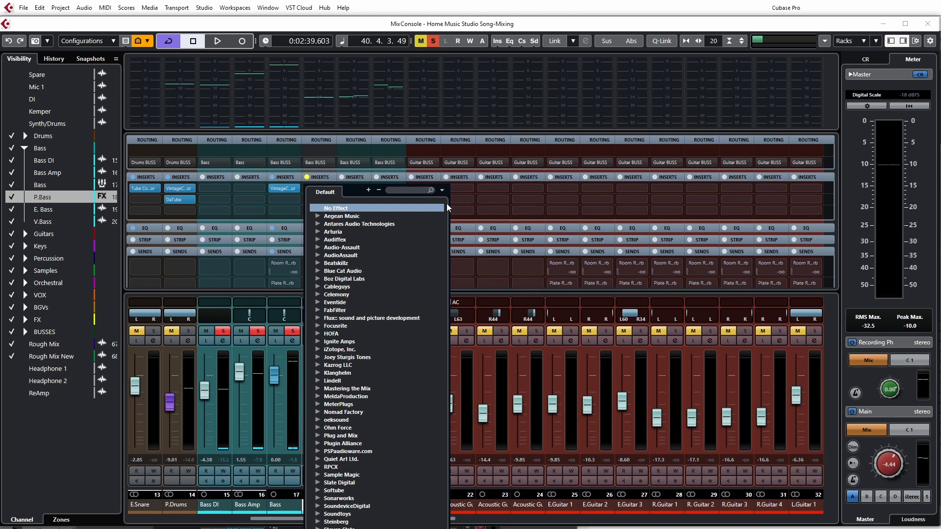
scroll(360, 460, down, 1)
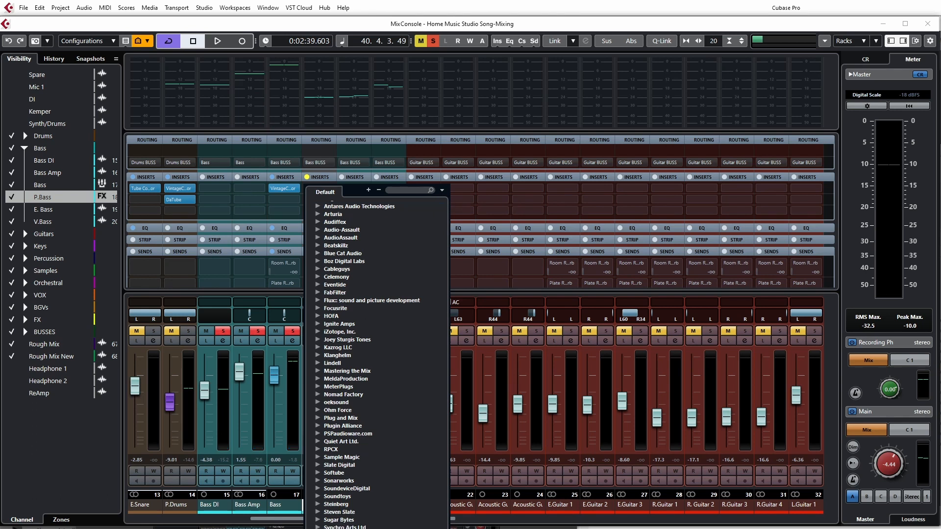
click(319, 505)
scroll(381, 368, down, 2)
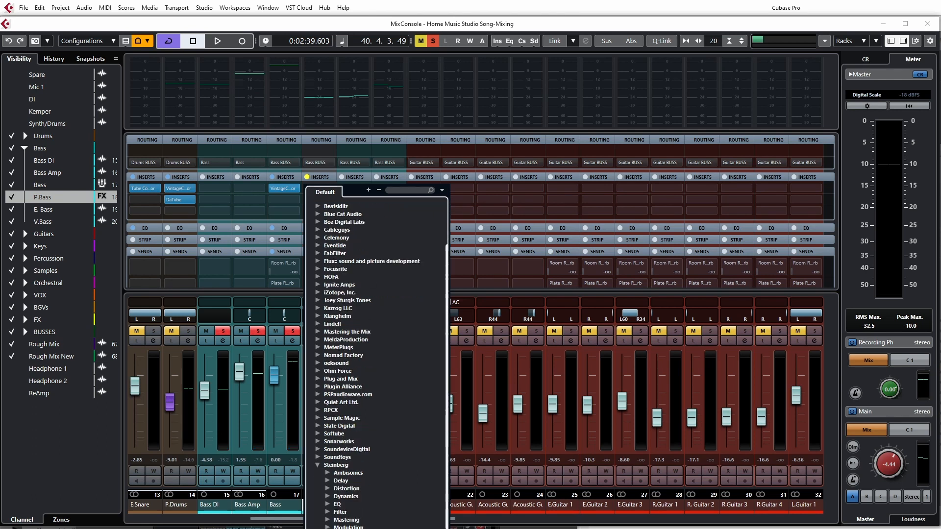
click(328, 489)
scroll(380, 516, down, 2)
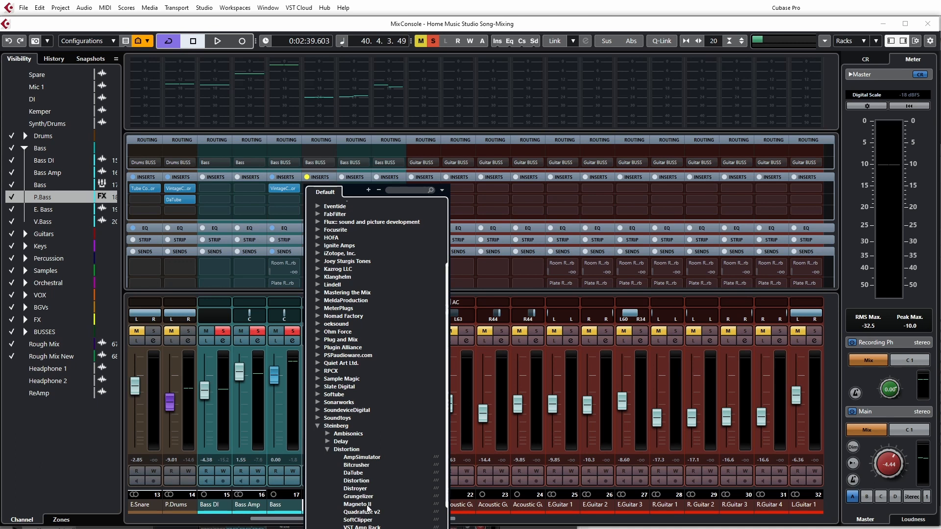
click(366, 457)
drag(577, 386, 506, 317)
click(542, 338)
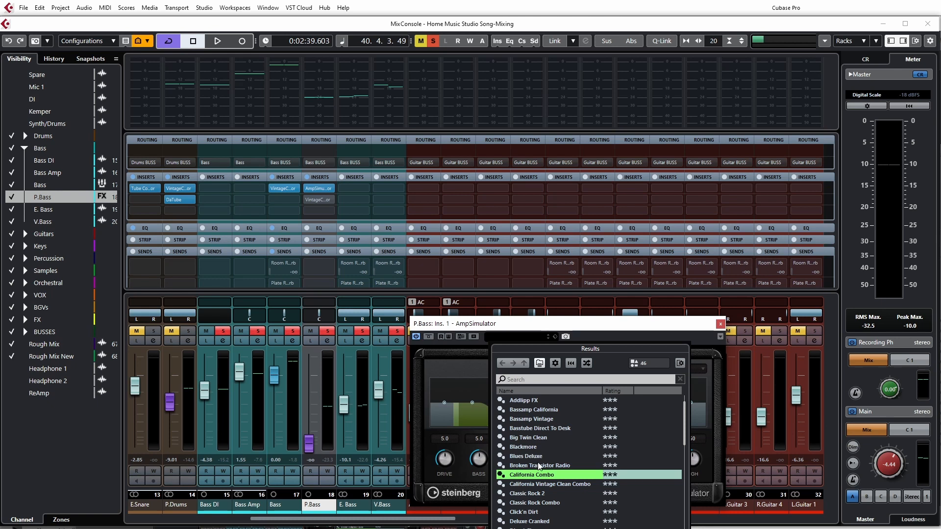
scroll(538, 465, down, 4)
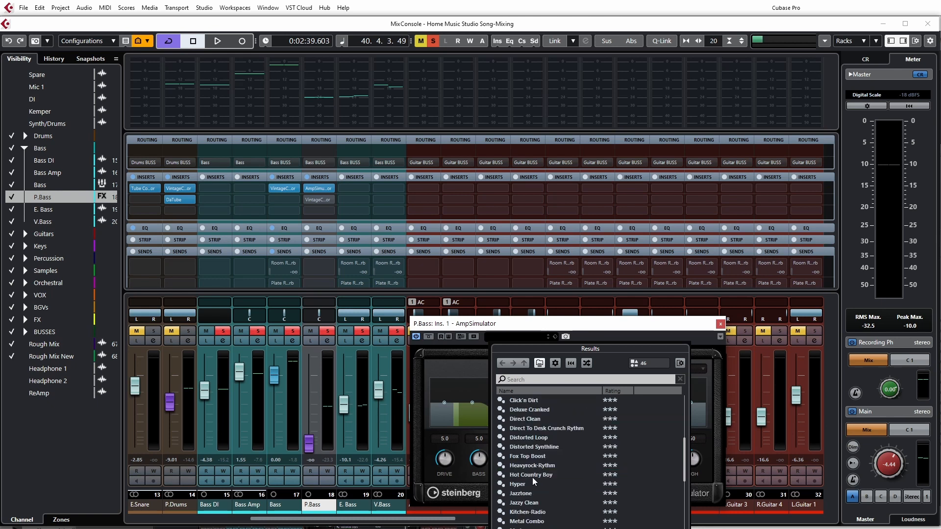
scroll(538, 489, down, 5)
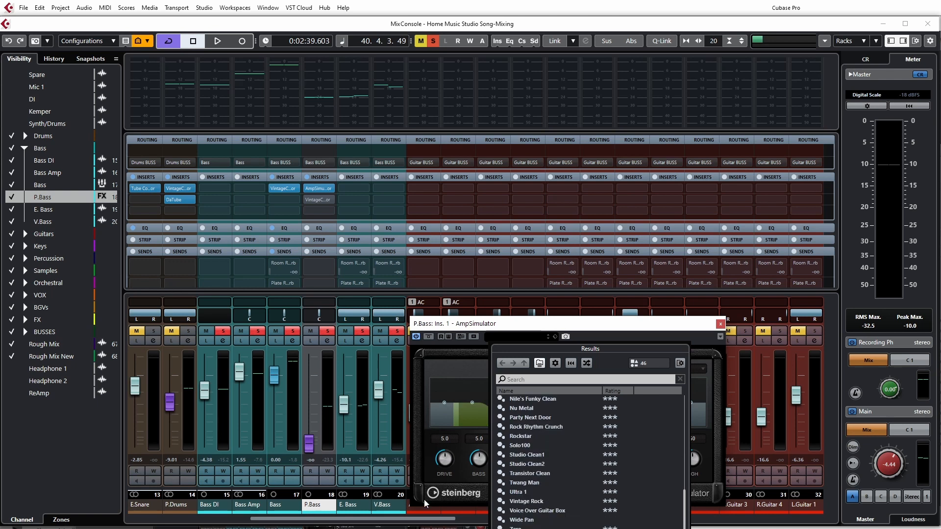
click(306, 339)
Step: Enable Listen on the P.Bass channel, start playback and raise its fader to -3.33 dB
click(310, 340)
key(space)
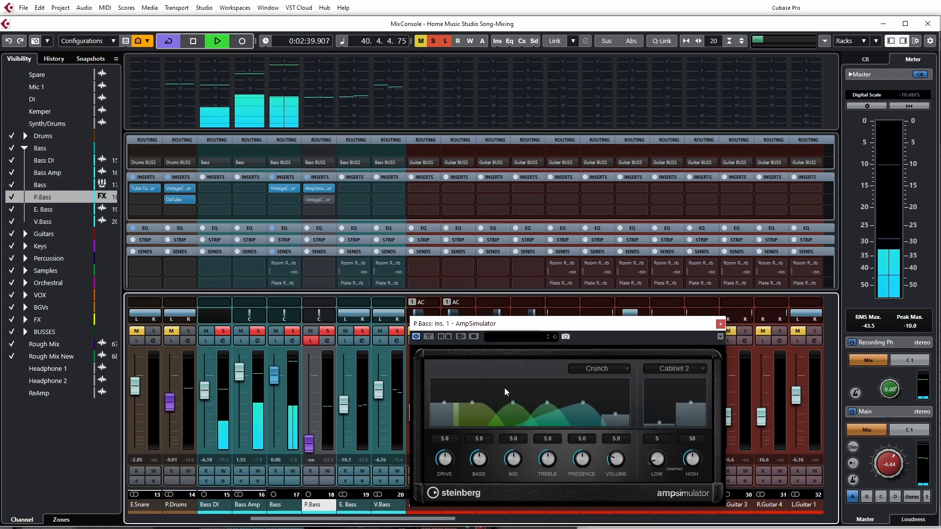
drag(309, 443, 314, 393)
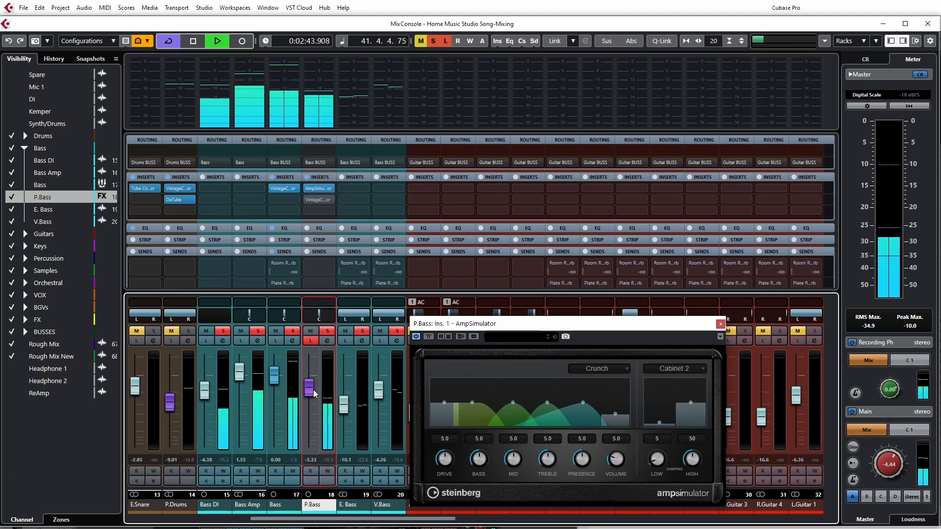
Step: Try the 4x10 California Bassmaster preset in the AmpSimulator during playback
click(516, 339)
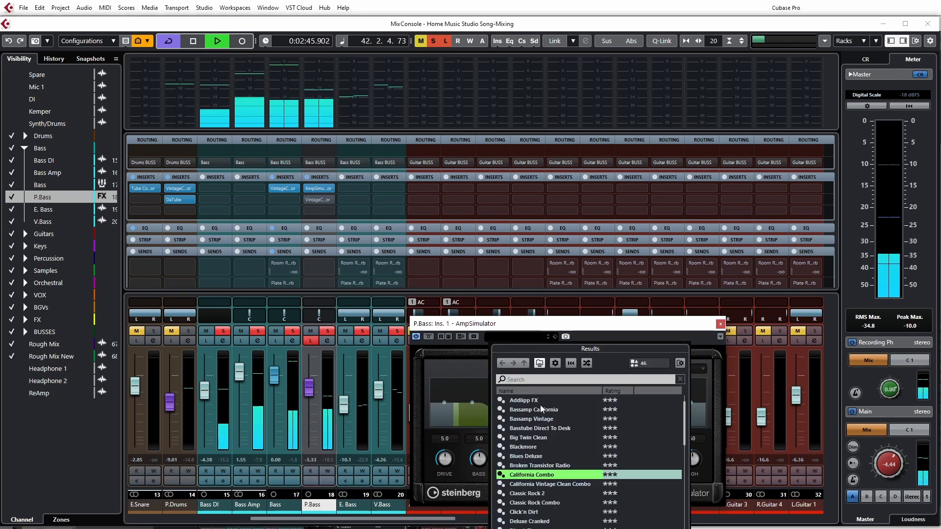
scroll(540, 428, up, 1)
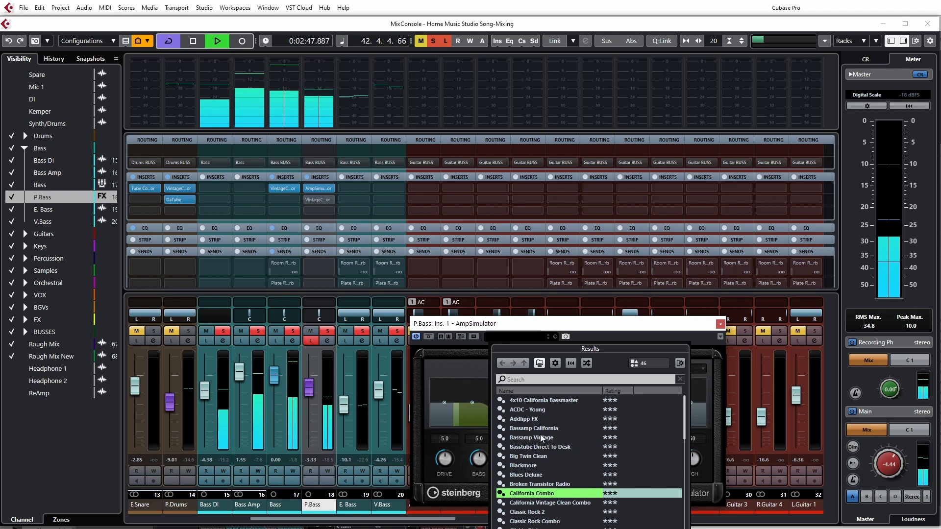
click(529, 401)
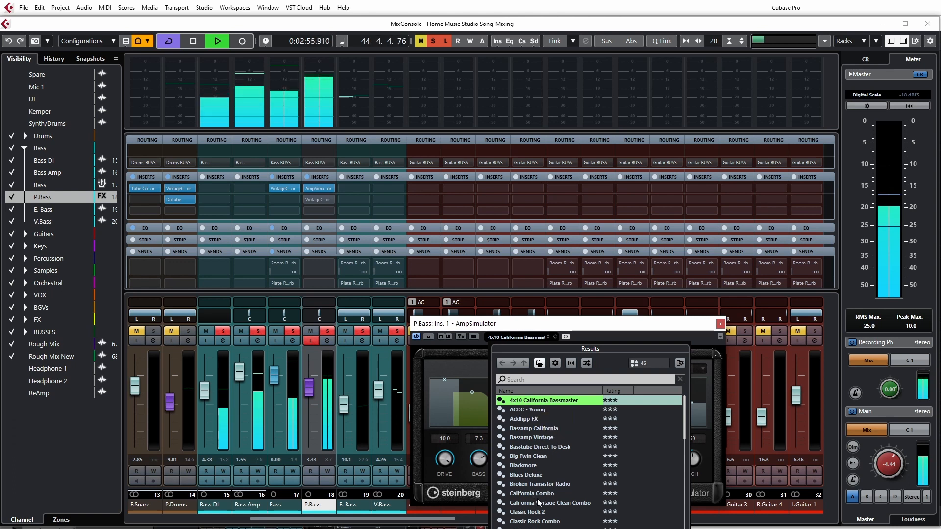
Step: Load the Click'n Dirt preset in the AmpSimulator, stop playback and close the plug-in window
scroll(538, 514, down, 2)
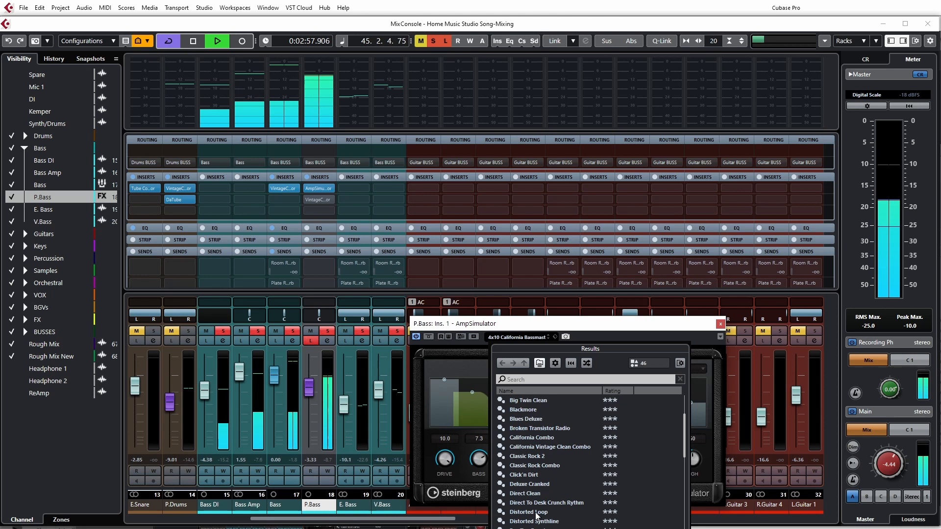
click(528, 476)
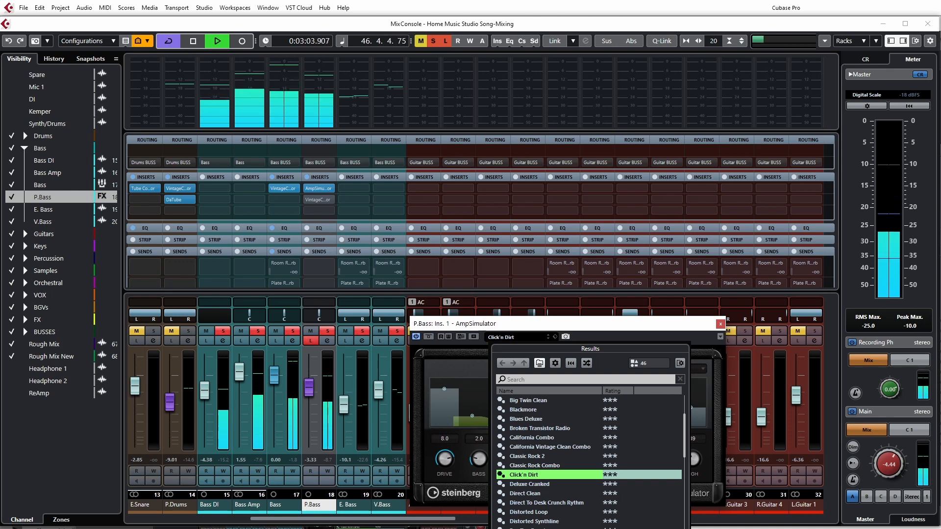
scroll(549, 523, down, 2)
scroll(549, 523, down, 2)
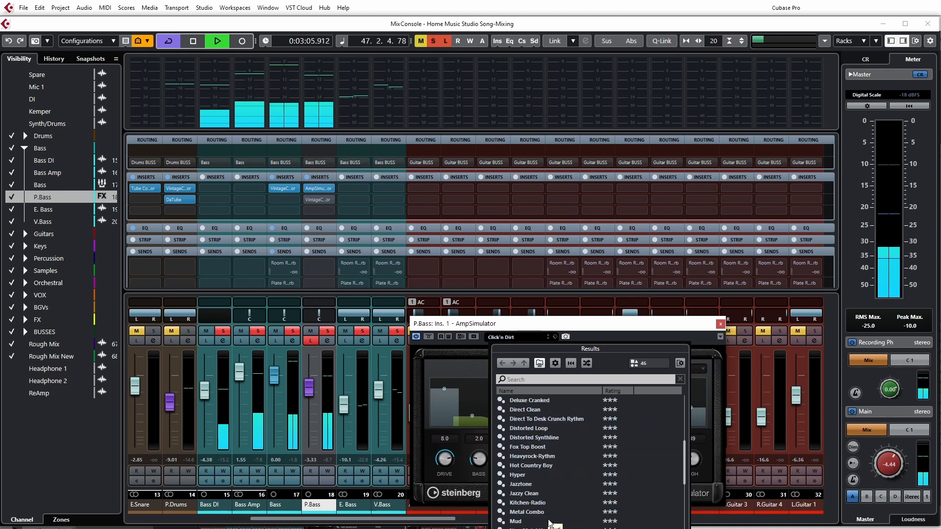
scroll(549, 524, down, 4)
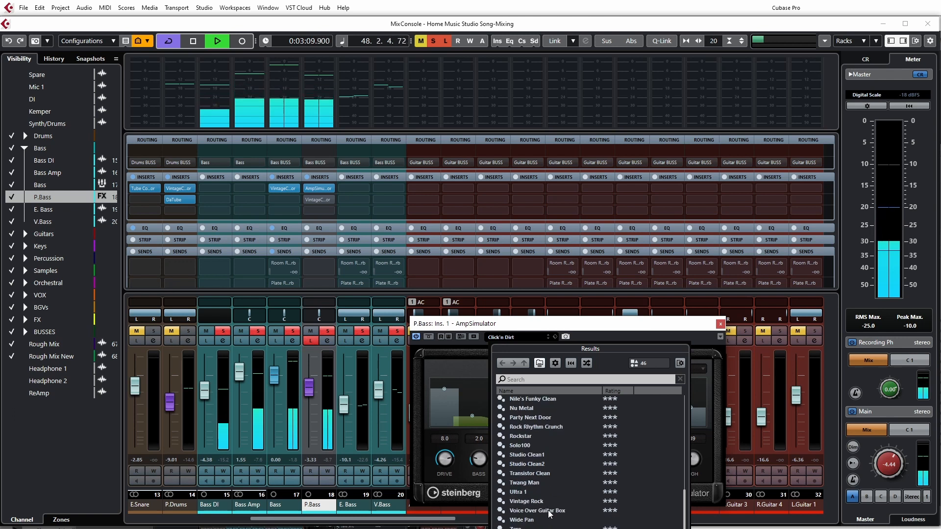
click(683, 340)
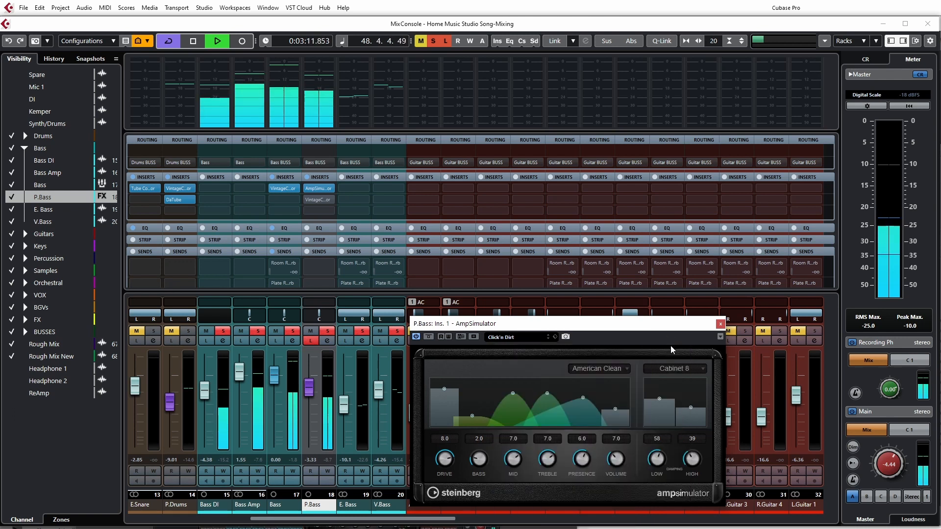
key(space)
click(719, 324)
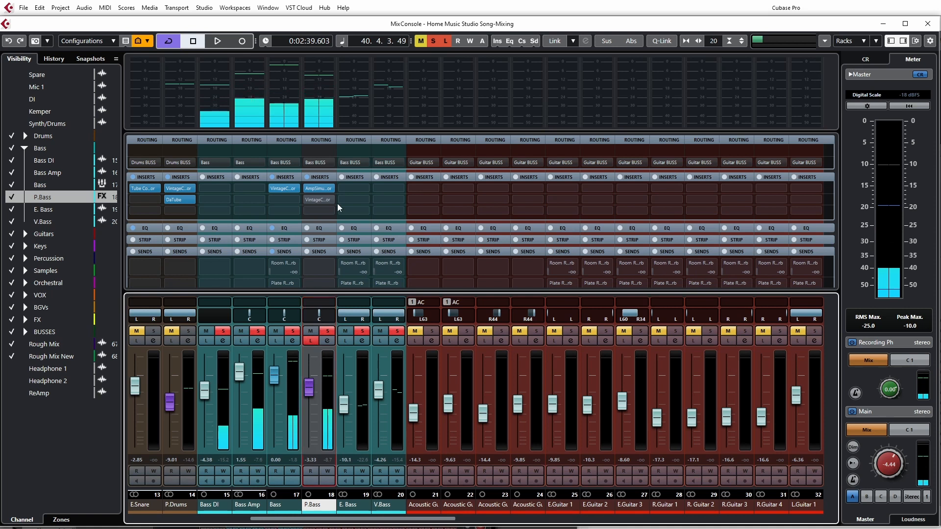
Step: Replace the AmpSimulator with Steinberg's Quadrafuzz v2 in the first insert slot of P.Bass
click(330, 189)
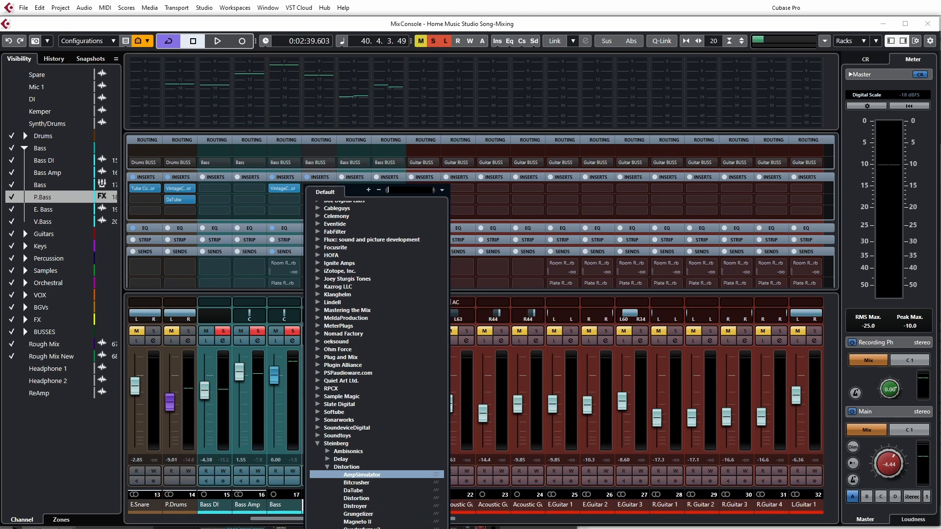
key(Down)
key(Down)
key(Down)
key(Down)
key(Down)
key(Down)
key(Down)
key(Return)
drag(337, 74, 536, 143)
Step: Start playback and try the Quadrafuzz presets Bass Filth 1, Bass Filth 2 and Brutal Bass 1
click(475, 153)
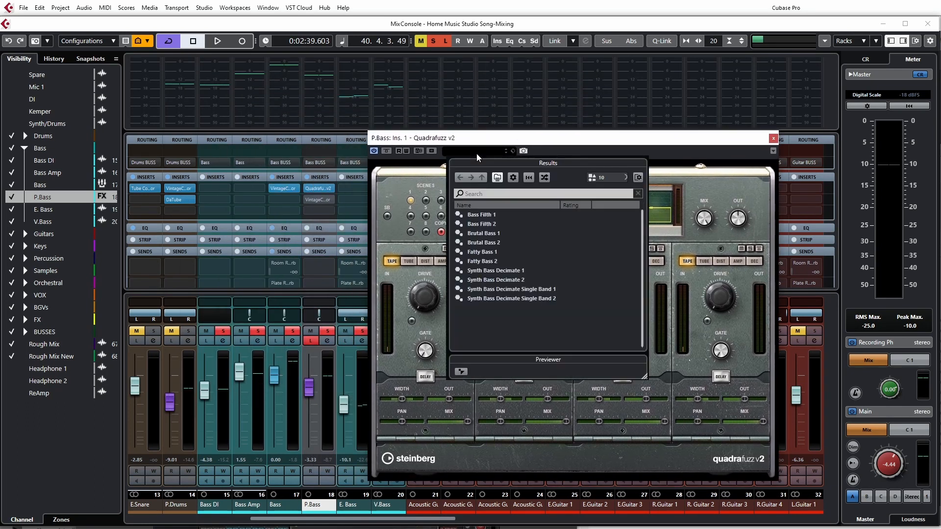
click(488, 236)
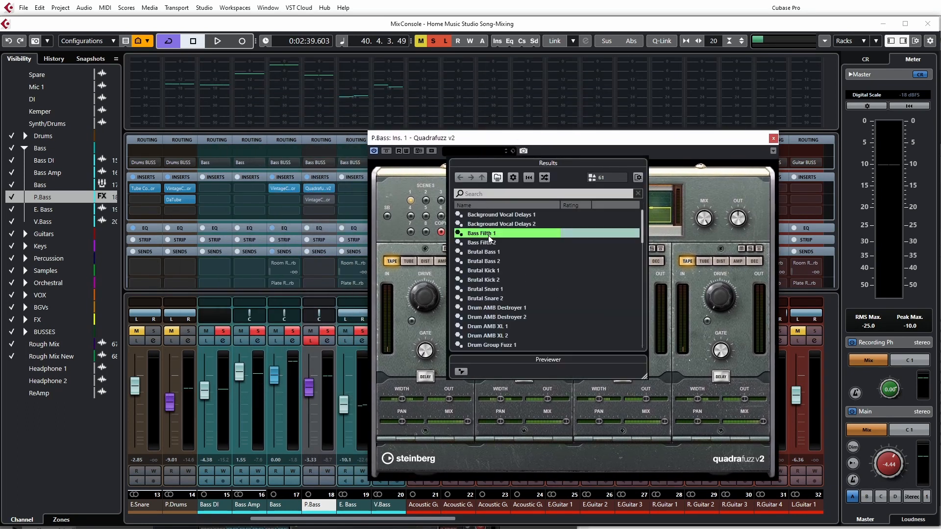
key(space)
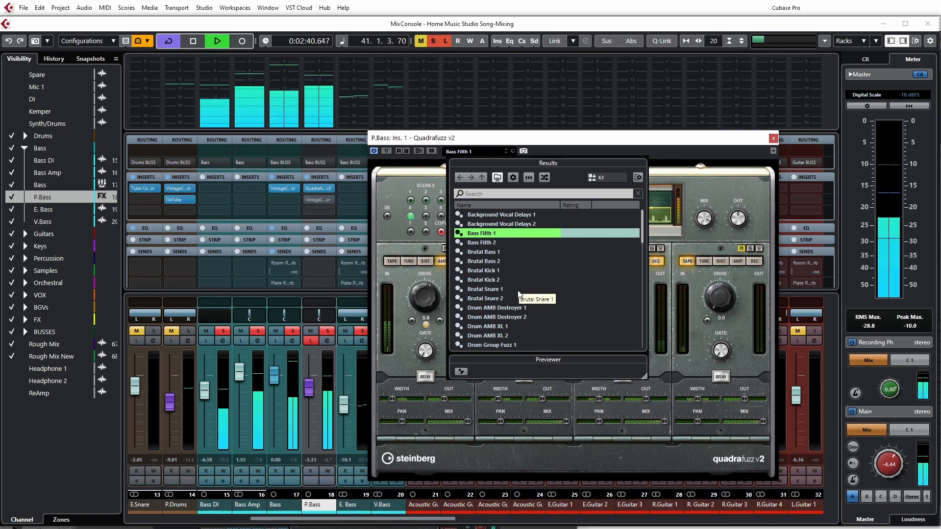
click(483, 244)
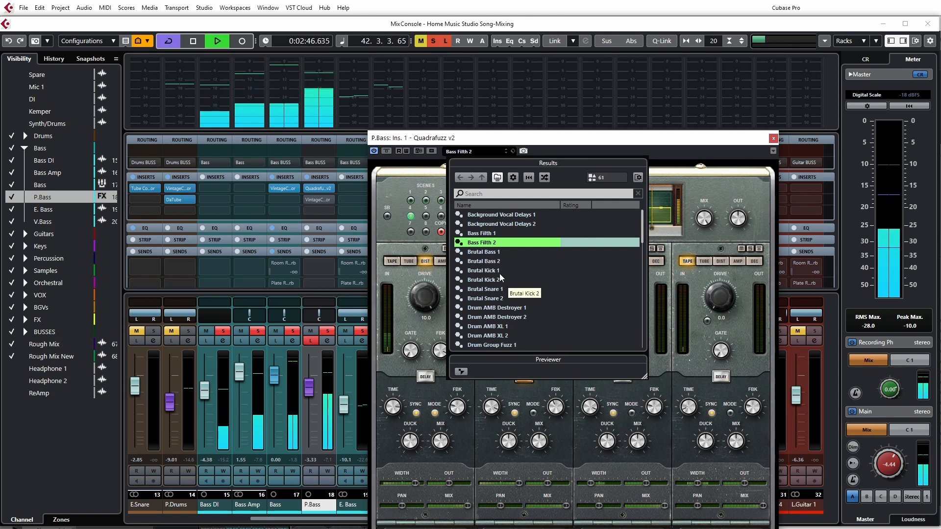
click(487, 252)
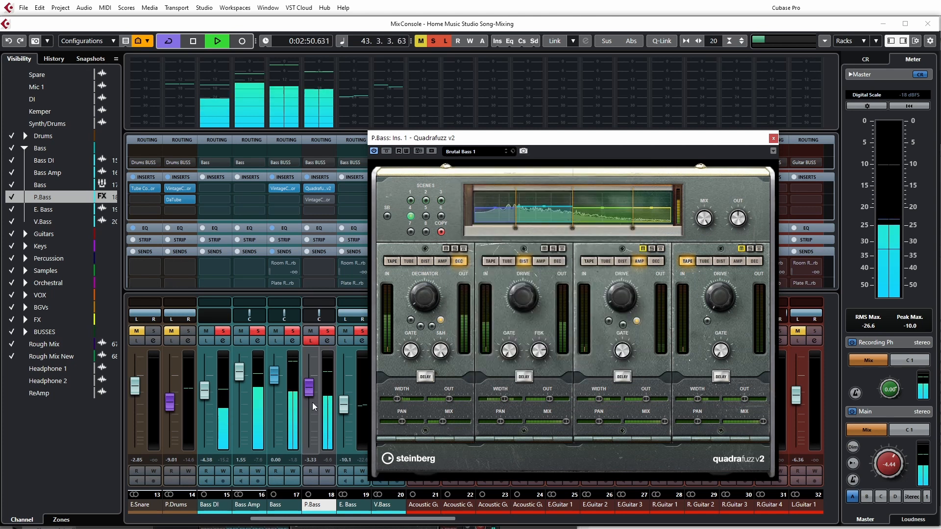
Step: Lower the P.Bass channel fader to -12.1 dB during playback
drag(303, 395, 305, 412)
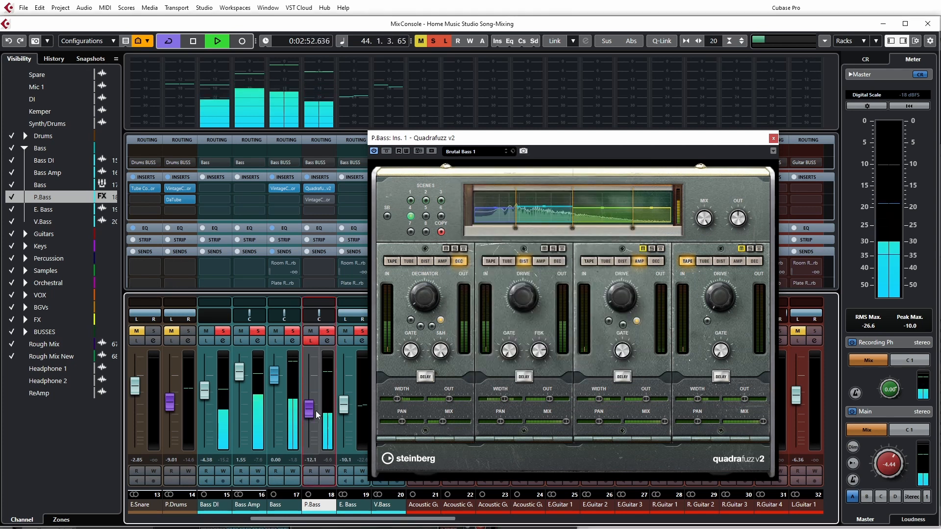
click(477, 151)
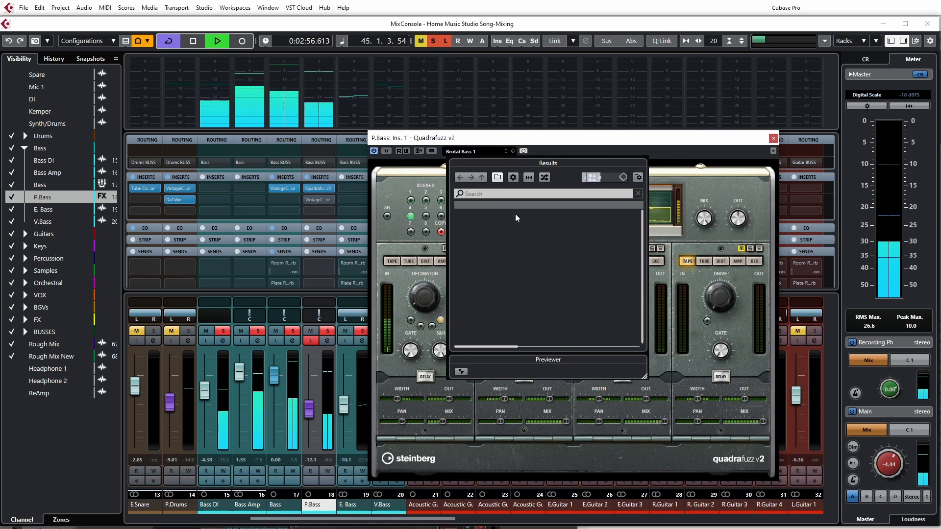
click(478, 151)
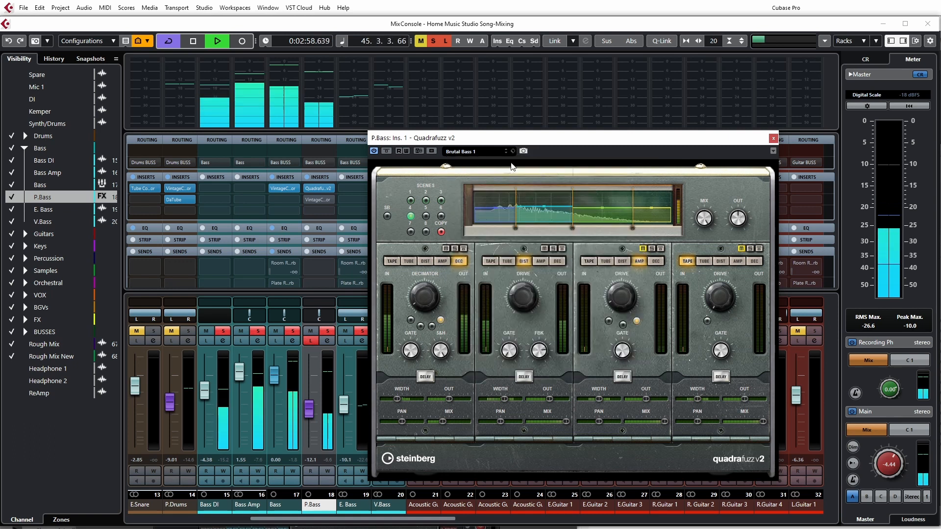
Step: Try the Quadrafuzz presets Brutal Bass 2, Fatty Bass 1 and Fatty Bass 2 on P.Bass
click(477, 152)
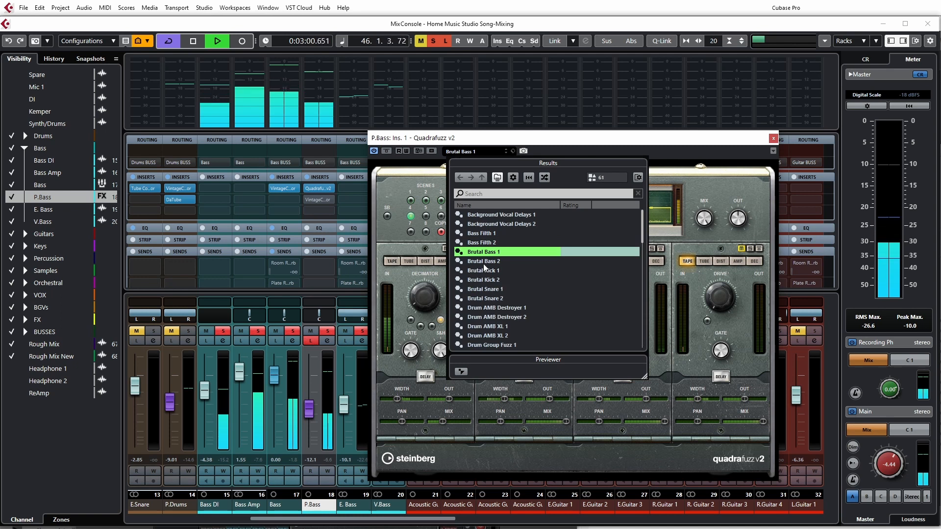
key(Down)
scroll(503, 295, down, 3)
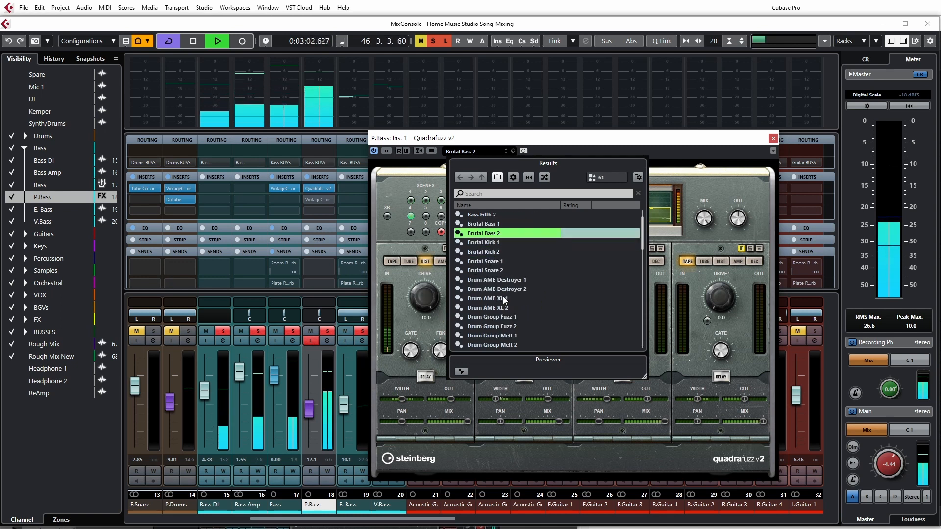
scroll(505, 300, down, 3)
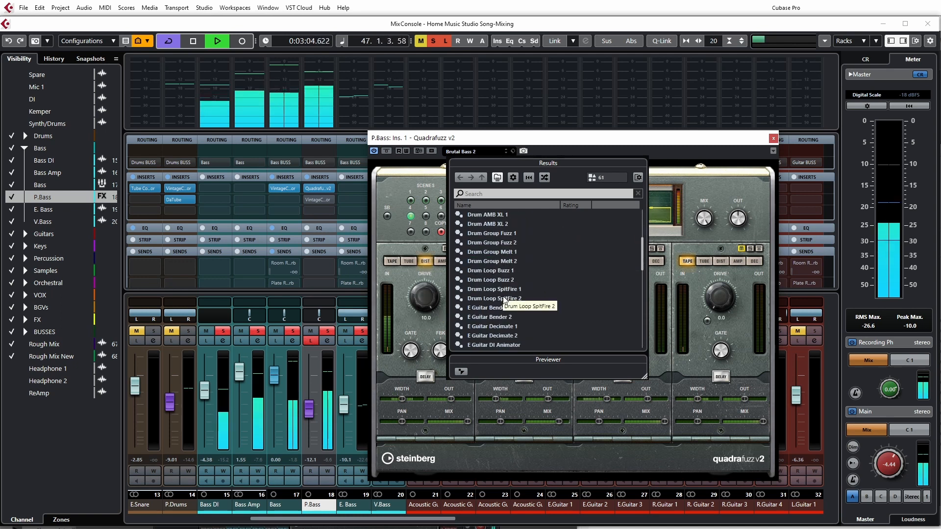
scroll(504, 297, down, 2)
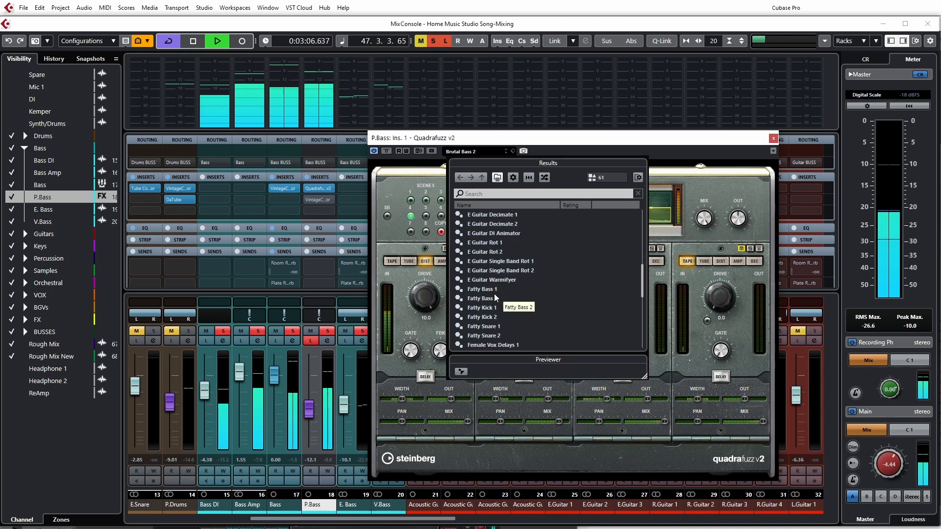
click(494, 291)
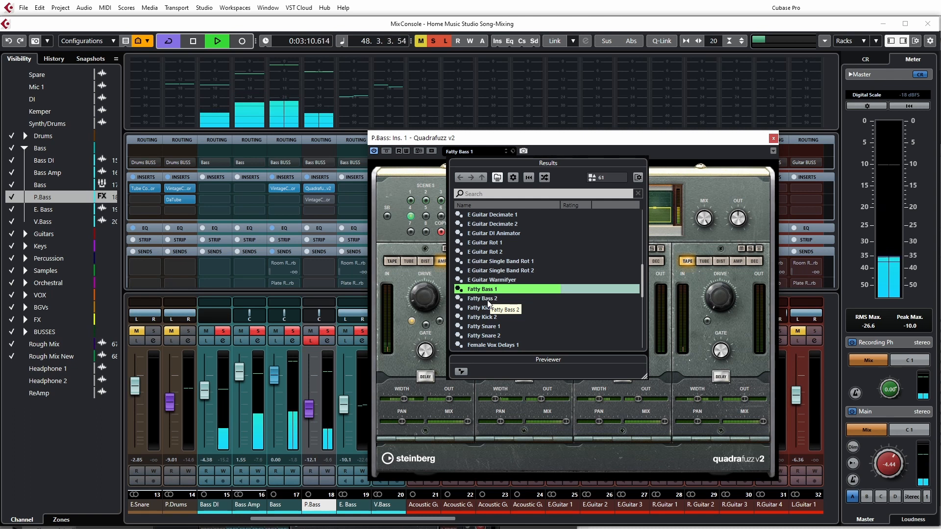
click(488, 300)
Step: Try the presets Synth Bass Decimate 1 and 2 and Synth Bass Decimate Single Band 1 and 2 in Quadrafuzz
scroll(498, 316, down, 1)
scroll(499, 316, down, 4)
scroll(500, 317, down, 3)
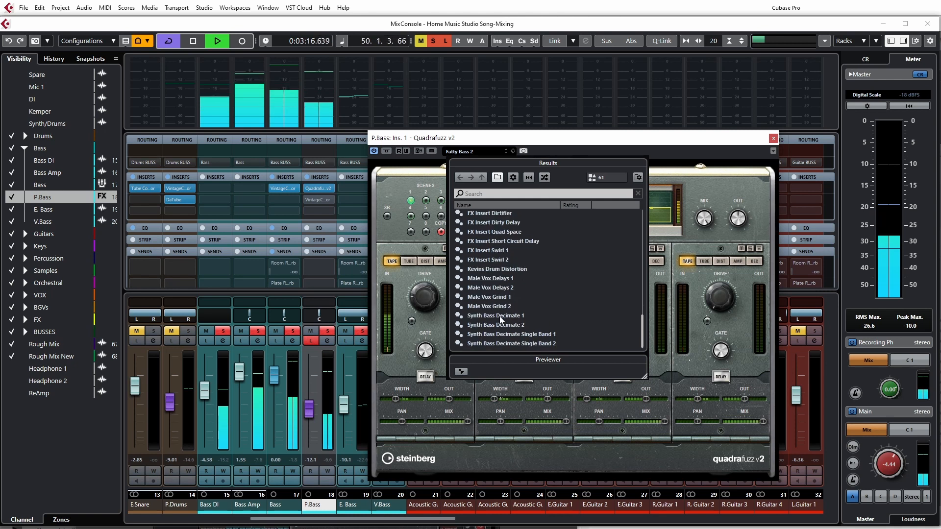
click(498, 316)
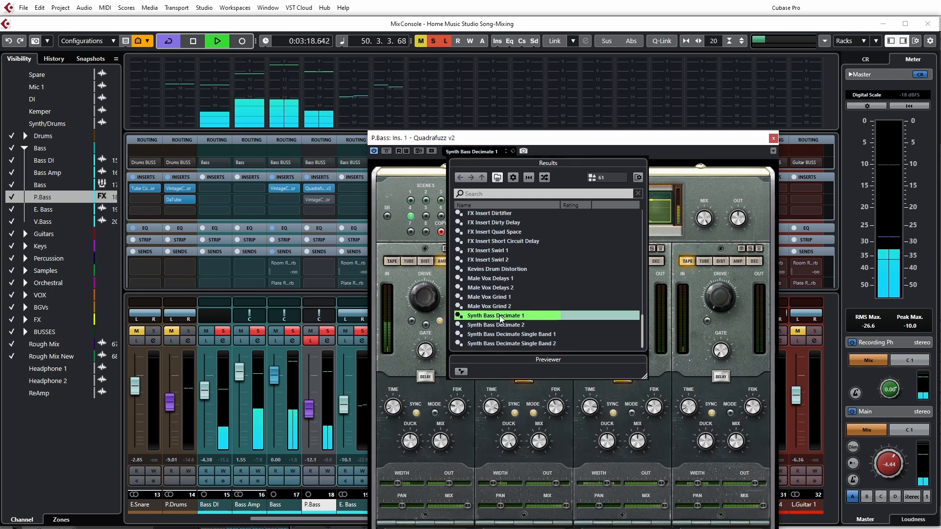
click(505, 325)
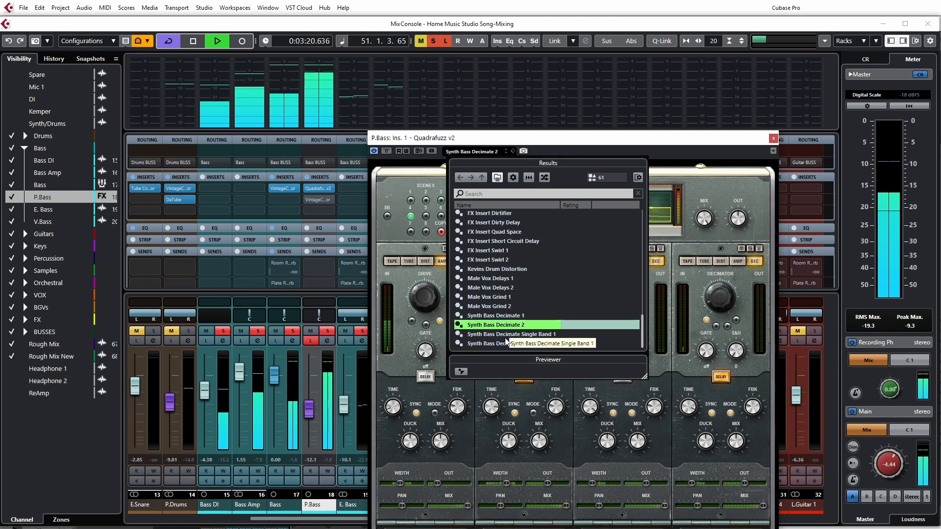
click(509, 336)
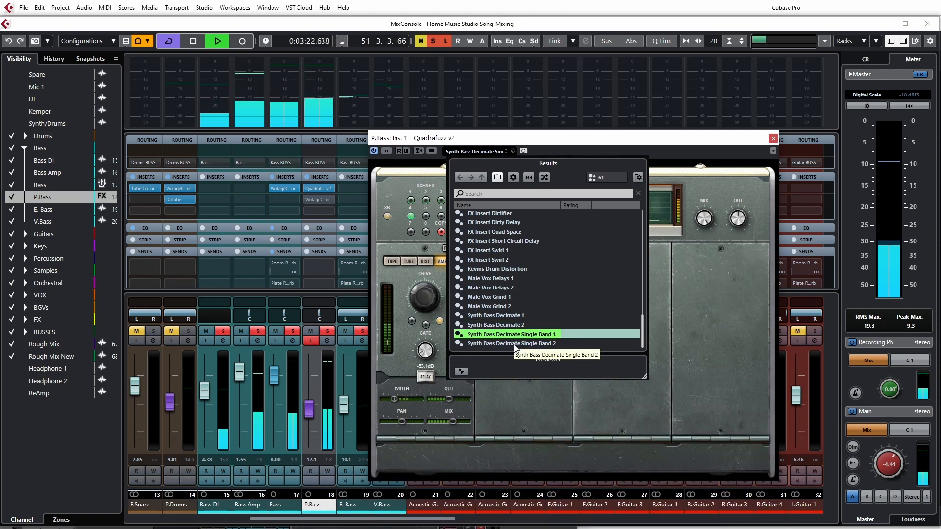
click(514, 344)
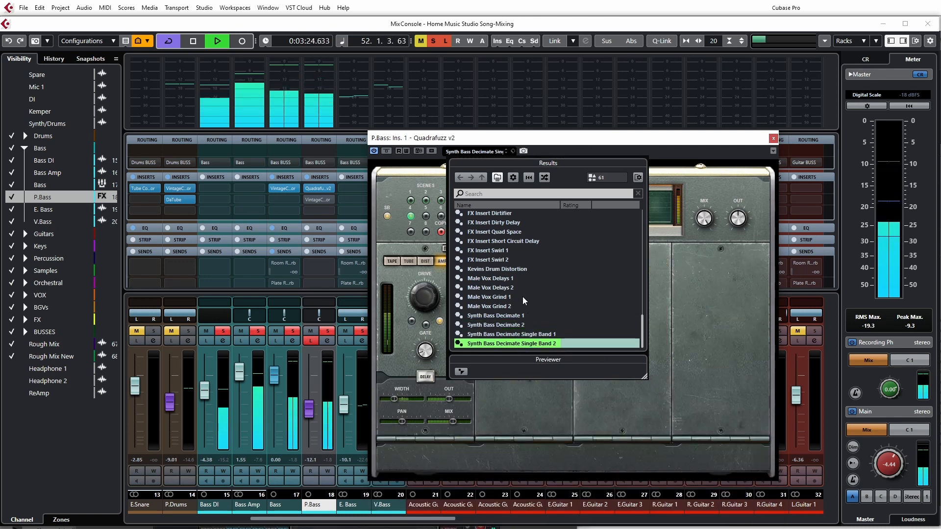
Step: Try the Female Vox Grind 1 and 2 presets in Quadrafuzz, then stop playback and close the plug-in window
scroll(507, 292, up, 3)
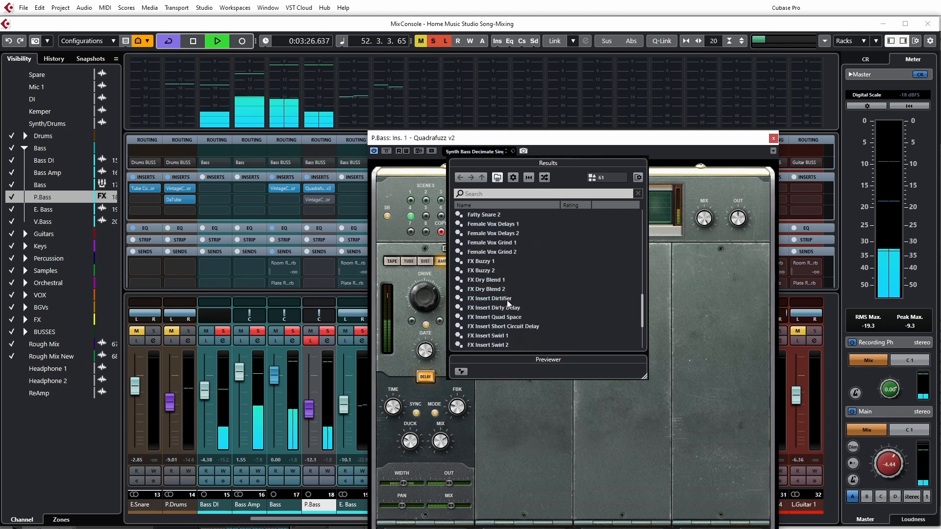
scroll(493, 300, up, 1)
scroll(490, 313, up, 1)
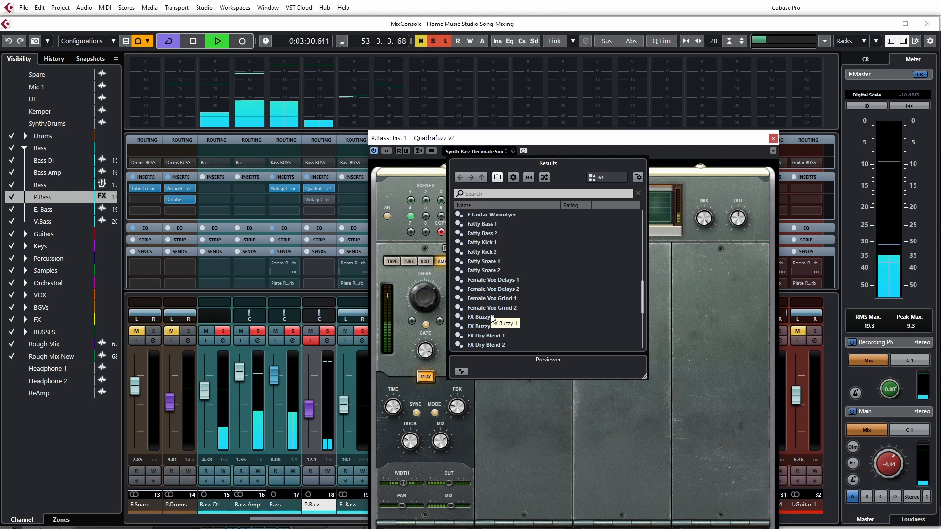
click(504, 299)
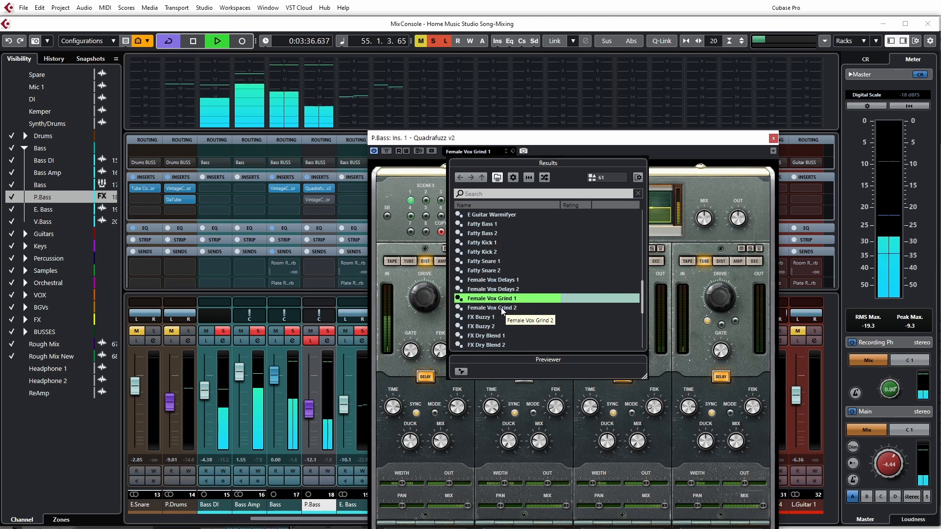
click(501, 307)
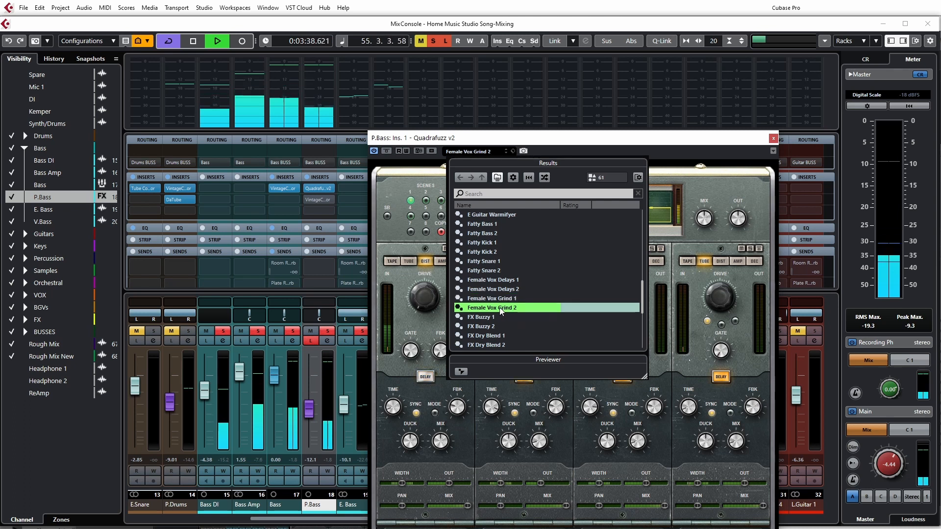
scroll(499, 309, up, 6)
scroll(499, 309, up, 5)
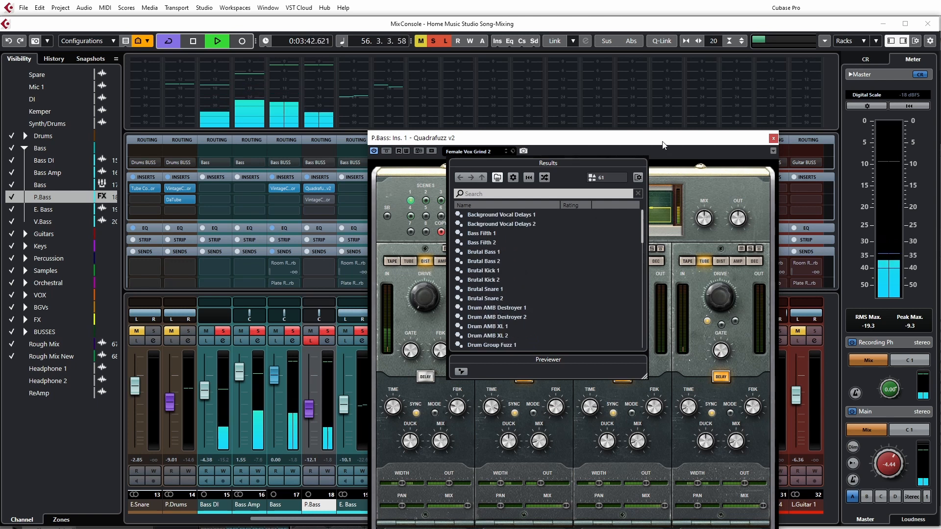
click(663, 145)
key(space)
click(773, 138)
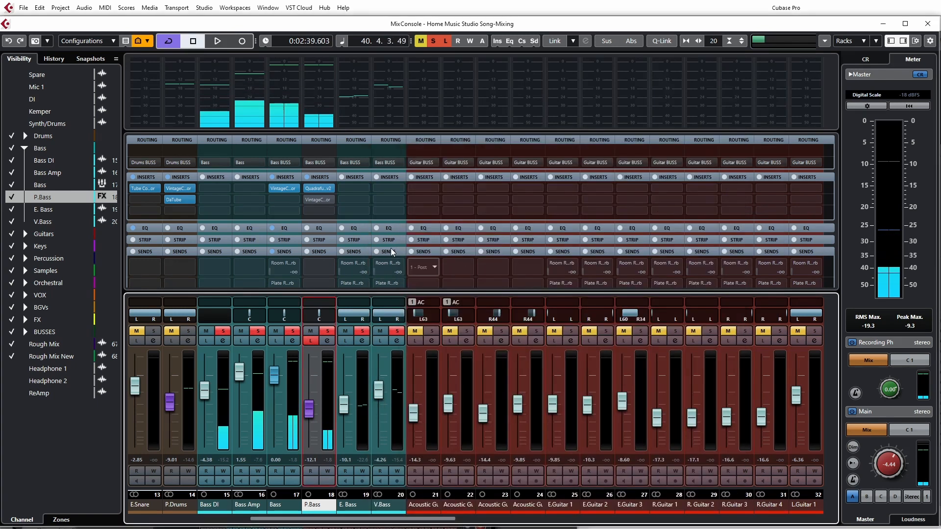
Step: Replace Quadrafuzz v2 with Steinberg's Distortion plug-in in the first insert slot of P.Bass
click(330, 188)
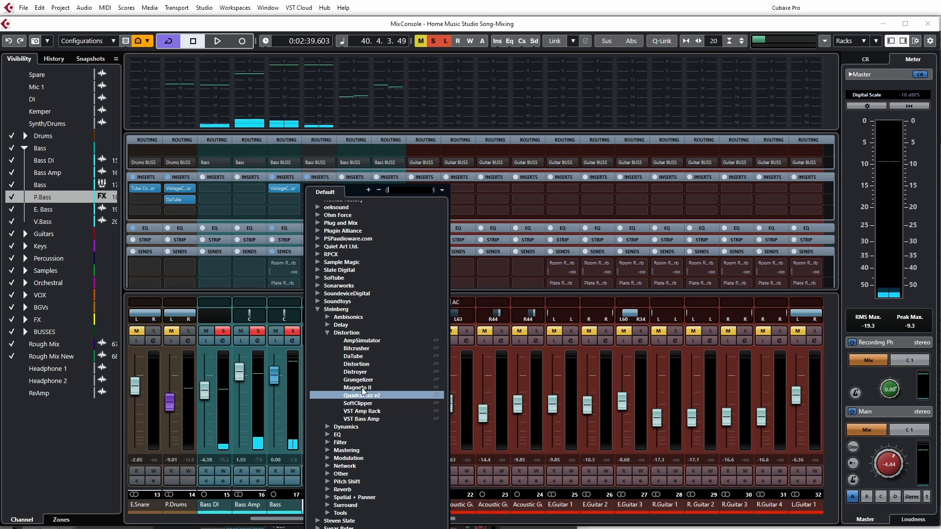
click(357, 364)
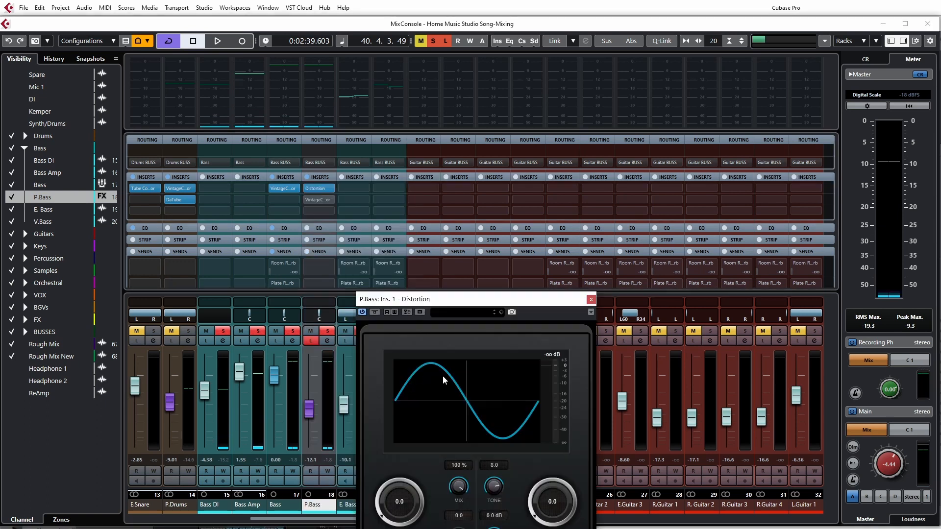
drag(475, 306, 486, 220)
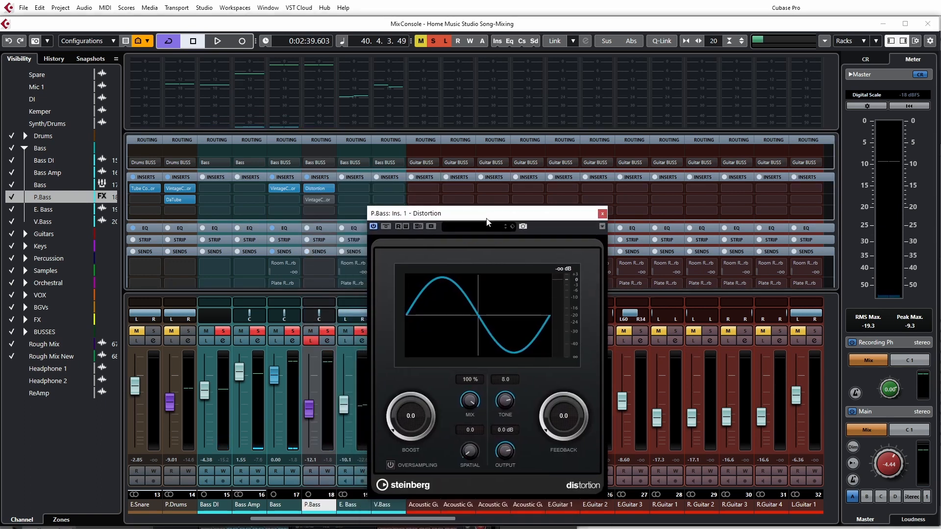
Step: Start playback and load the Dirty Bass preset in the Distortion plug-in
key(space)
click(457, 226)
click(490, 327)
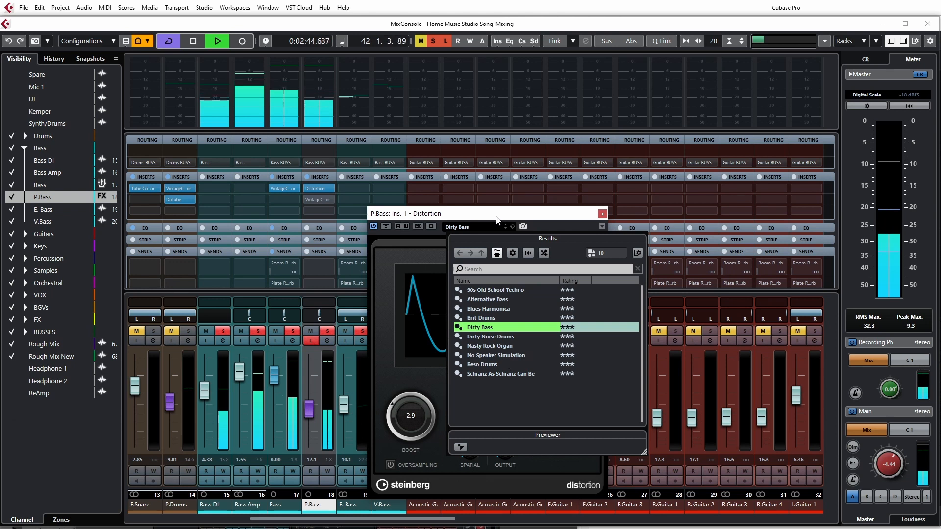
key(Escape)
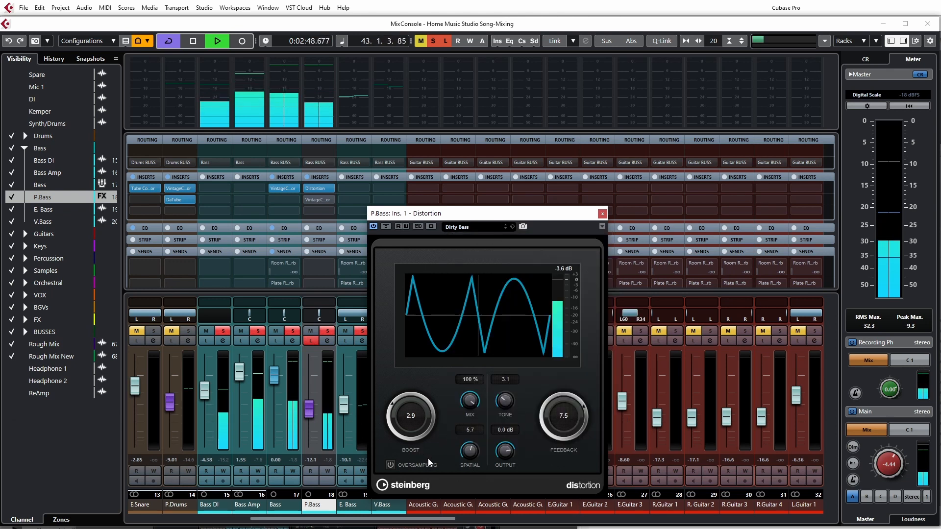
Step: Adjust the Distortion plug-in to a Tone of 7.1, a Boost of 1.3 and a Spatial value of 0.0
drag(504, 407, 511, 436)
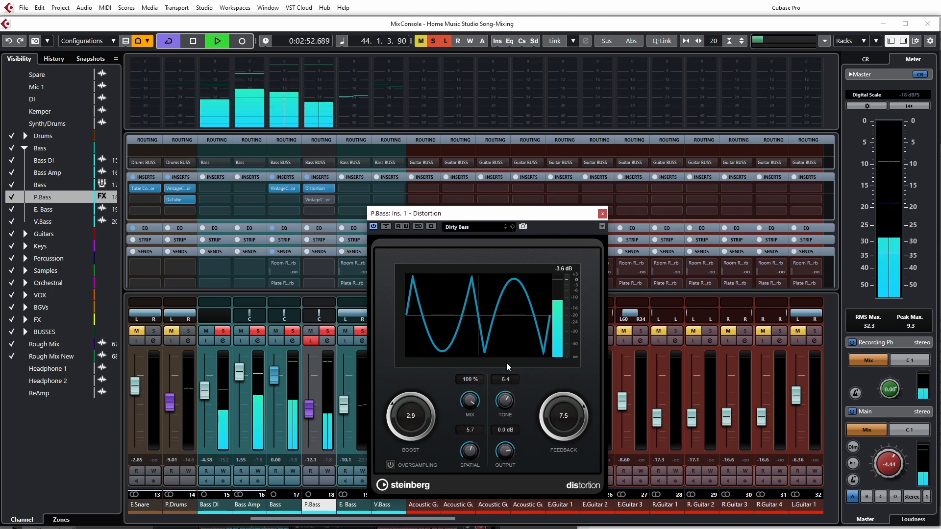
drag(508, 349, 504, 354)
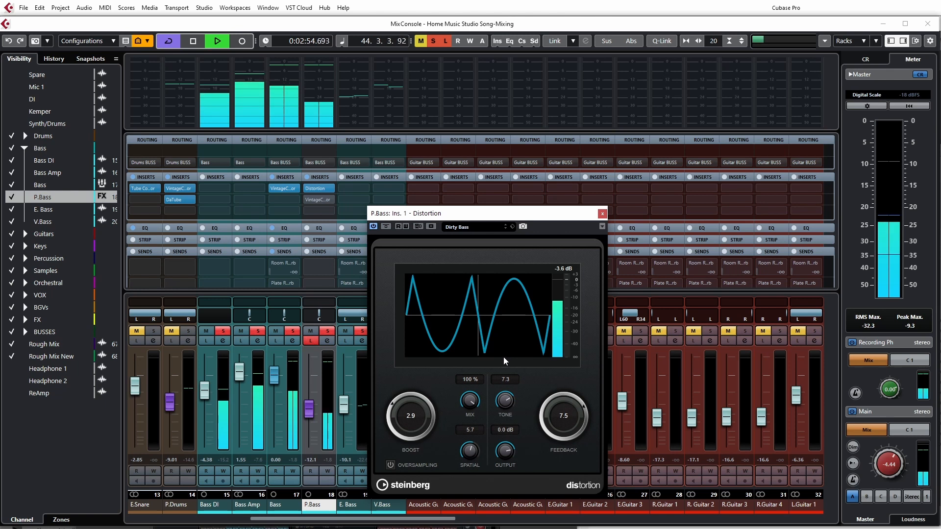
mouse_move(410, 419)
mouse_down()
mouse_move(410, 447)
mouse_move(411, 437)
mouse_up()
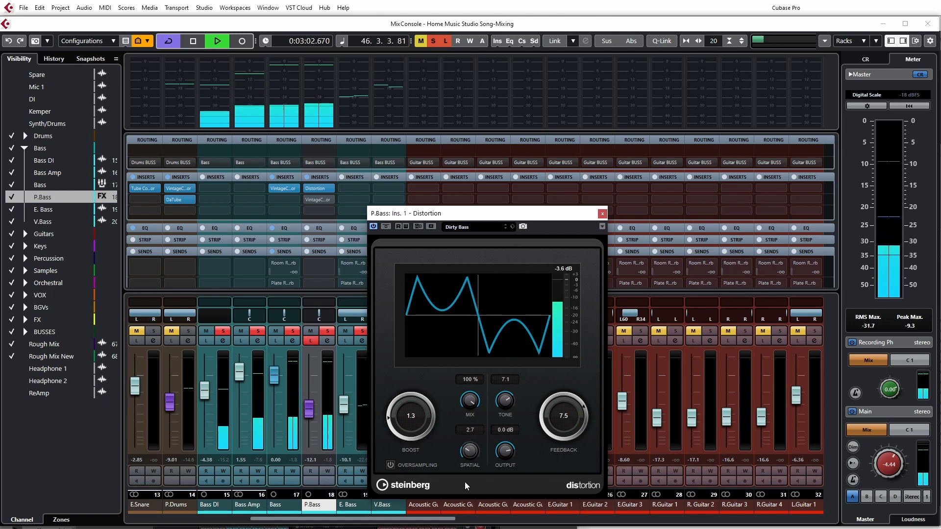
drag(465, 481, 465, 497)
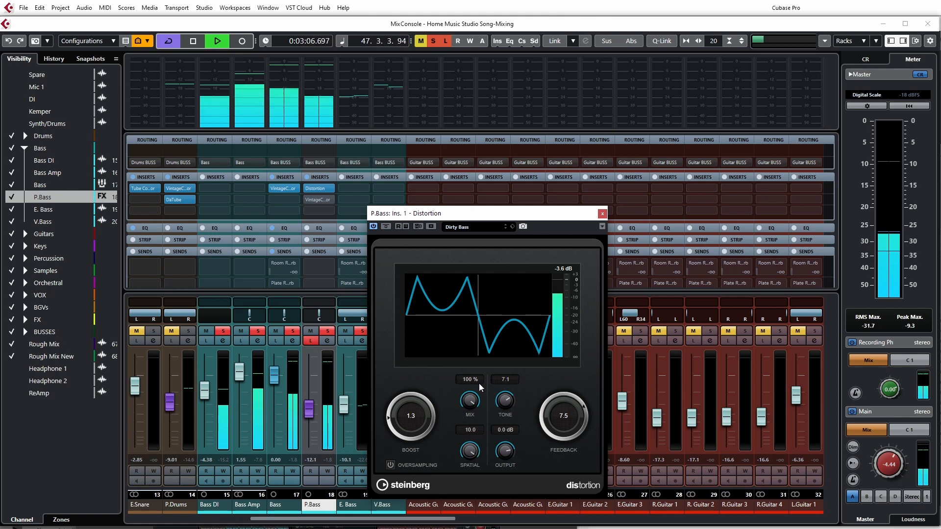
drag(469, 451, 469, 471)
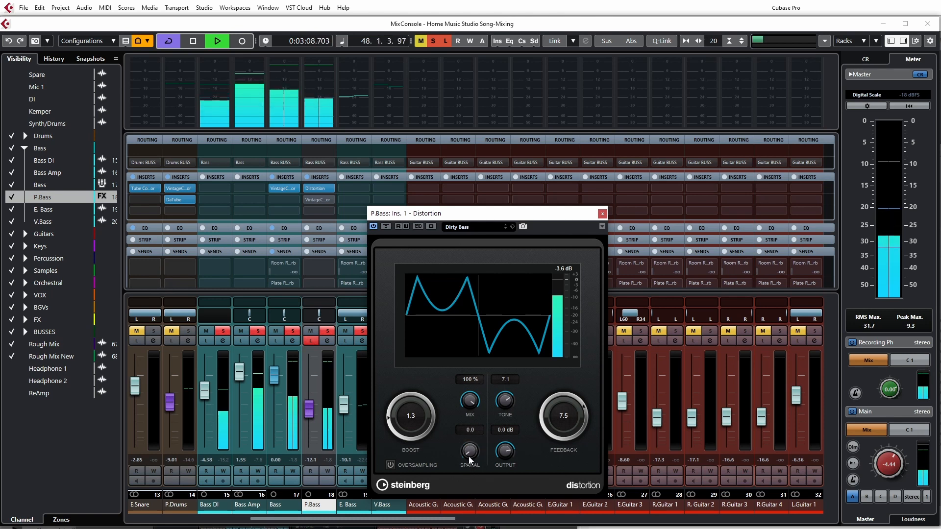
Step: Set the Distortion plug-in's Feedback to 0.0 and Tone to 10.0, and fine-tune the Boost during playback
drag(416, 424, 413, 423)
drag(563, 428, 563, 528)
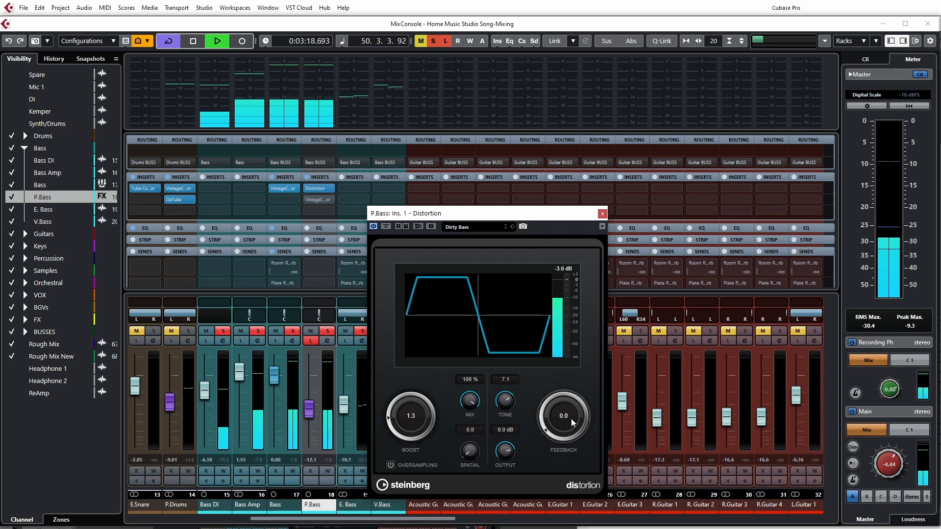
drag(414, 424, 414, 416)
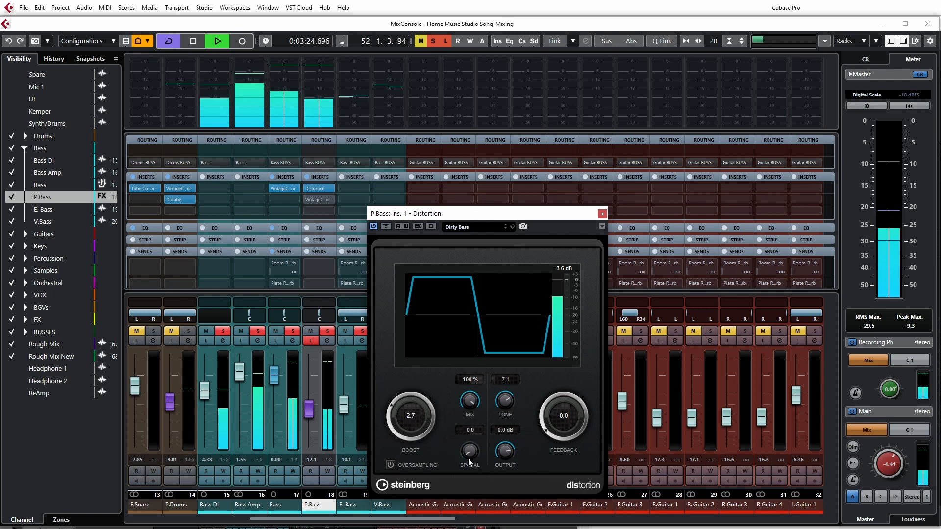
drag(409, 422, 409, 436)
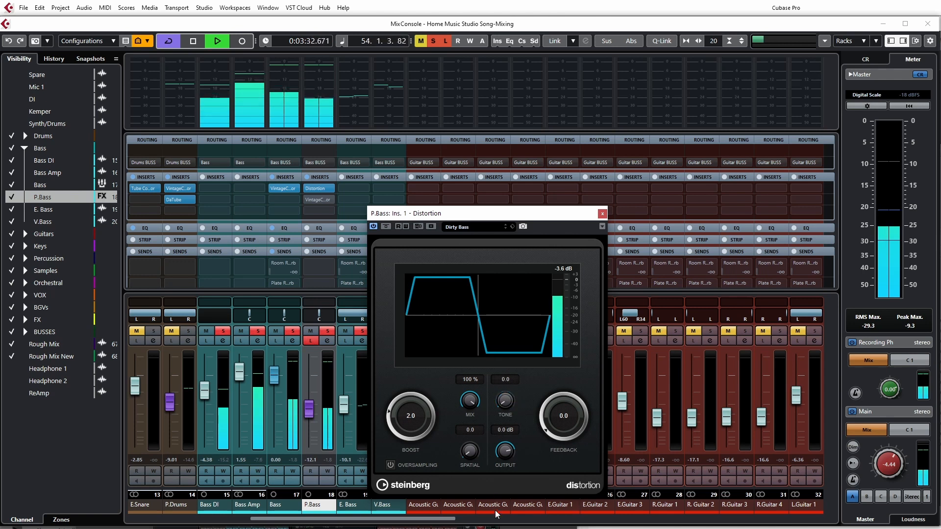
drag(503, 400, 500, 356)
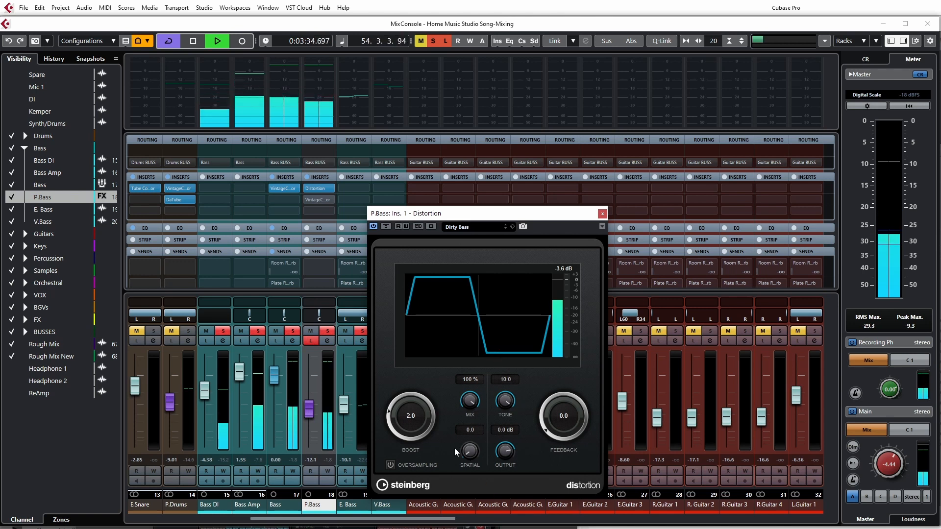
mouse_move(410, 422)
mouse_down()
mouse_move(409, 431)
mouse_move(411, 413)
mouse_up()
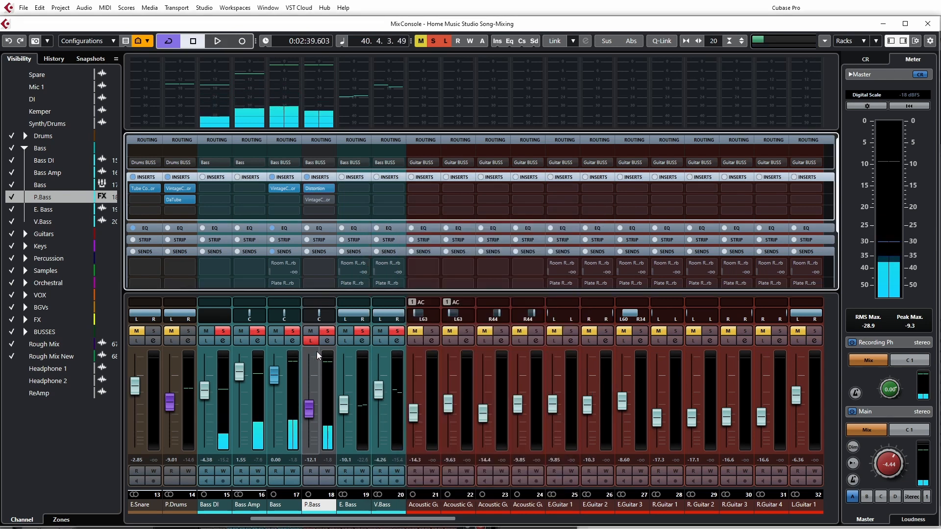
Step: Open and activate the VintageCompressor in the second insert slot of P.Bass and start playback
mouse_move(332, 201)
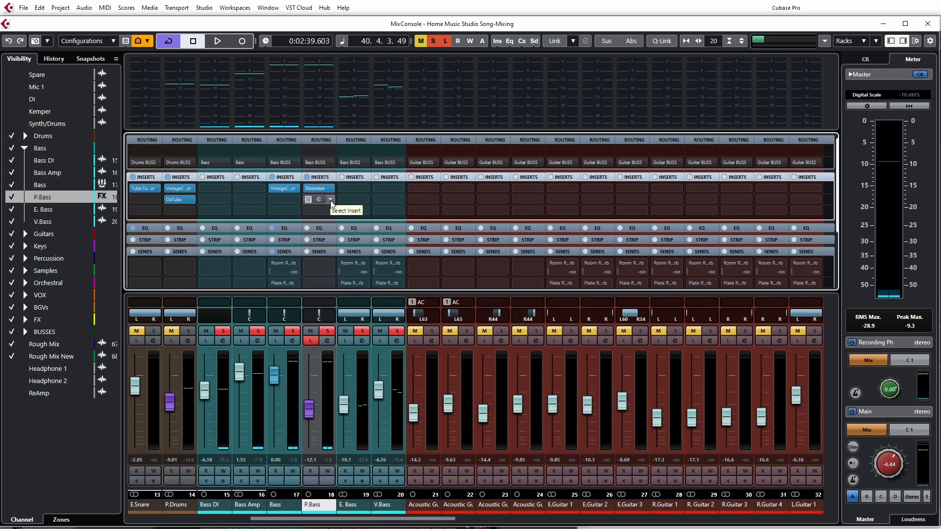
click(332, 200)
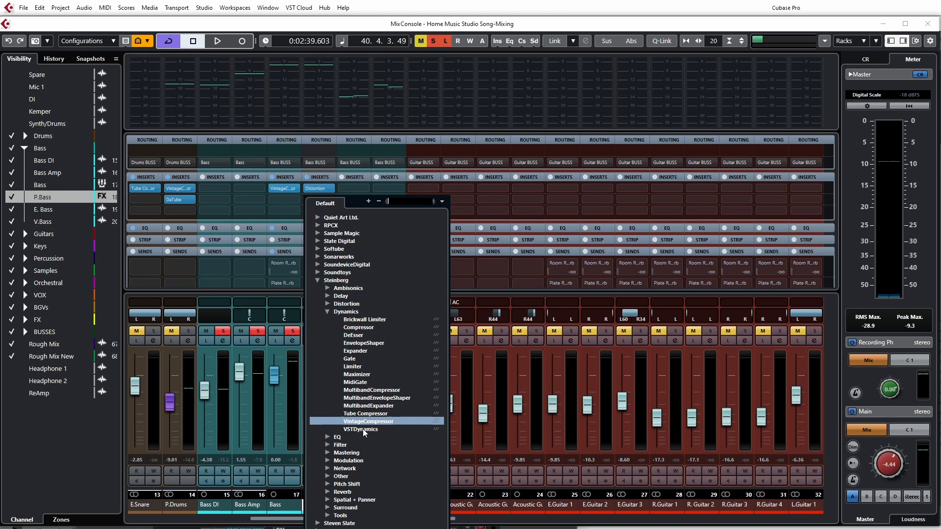
key(Return)
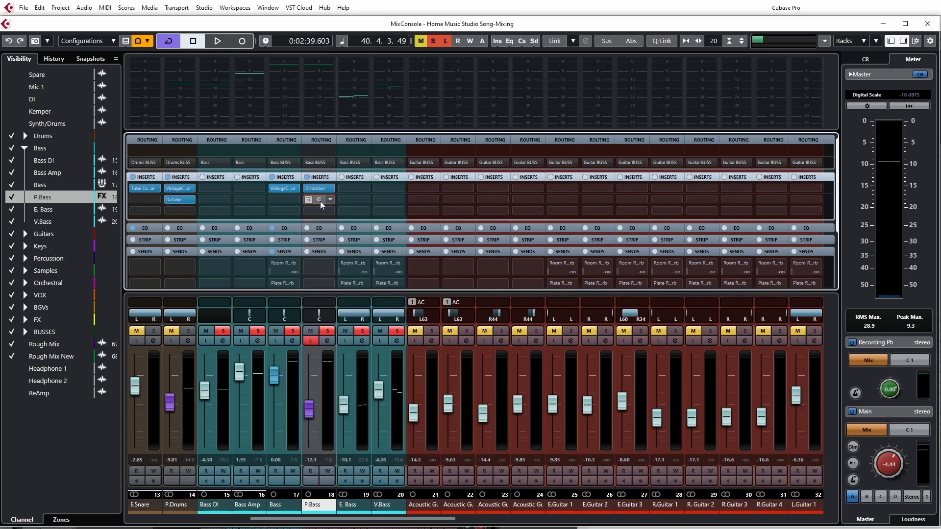
key(space)
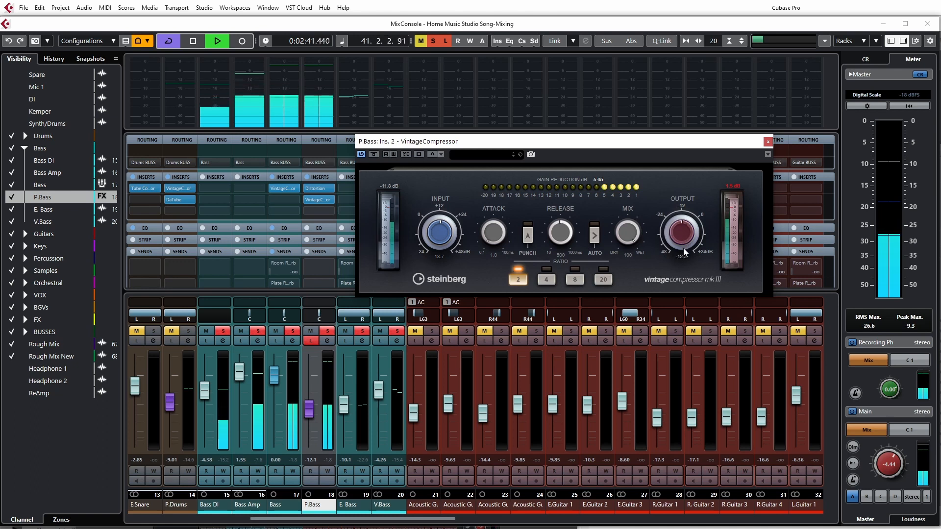
Step: Set the VintageCompressor to ratio 4, about 26 ms attack, 10 ms release and about 10.6 dB input, and reset its output peak reading
drag(437, 234, 437, 221)
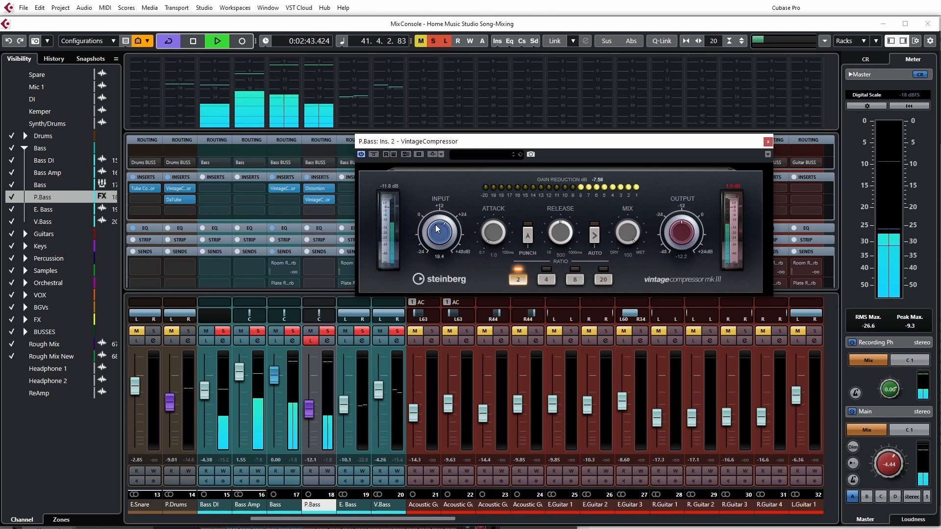
drag(686, 234, 688, 246)
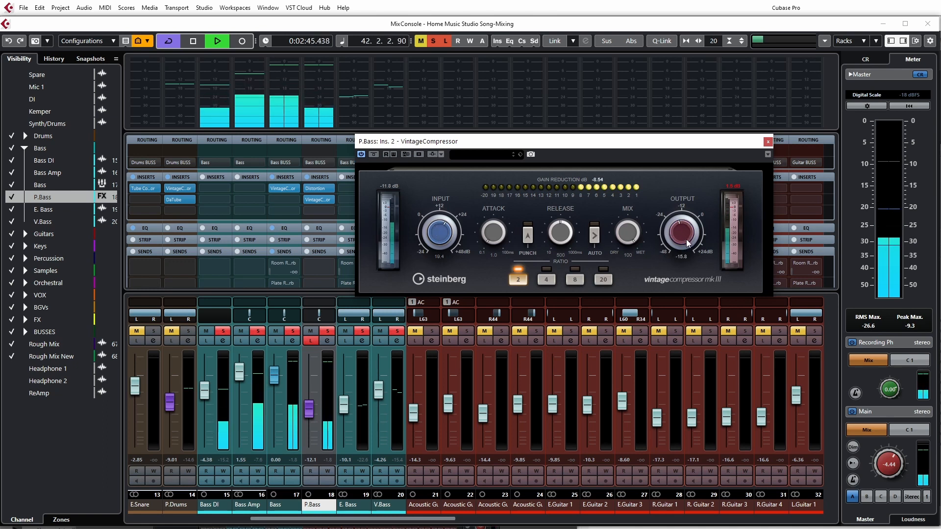
click(550, 276)
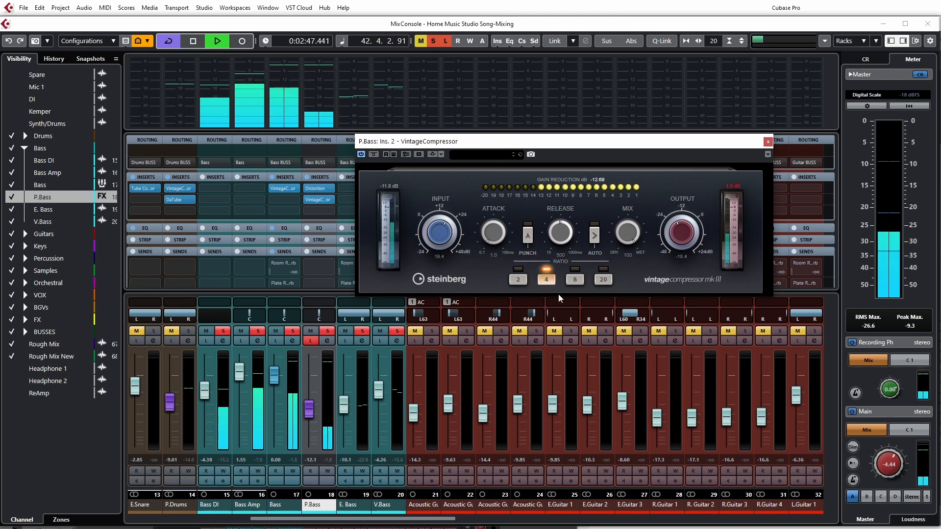
drag(488, 218, 495, 215)
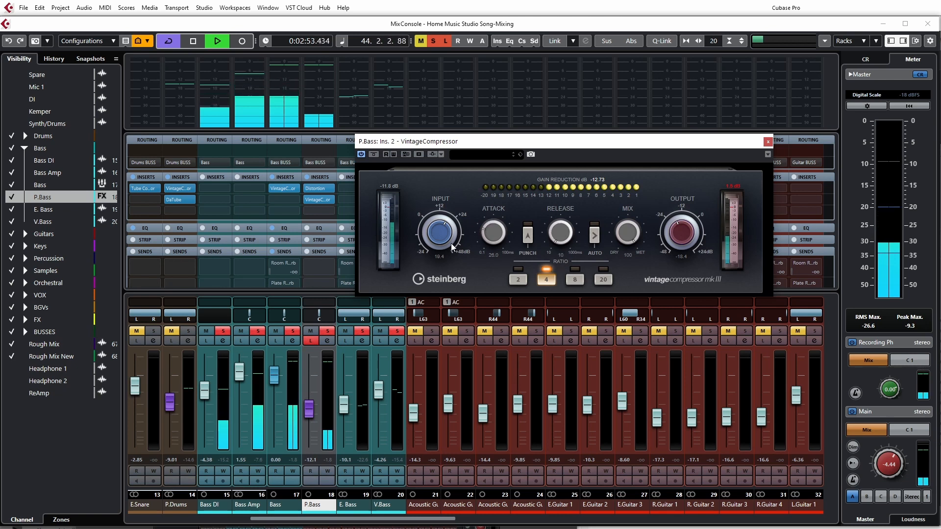
drag(445, 246, 445, 247)
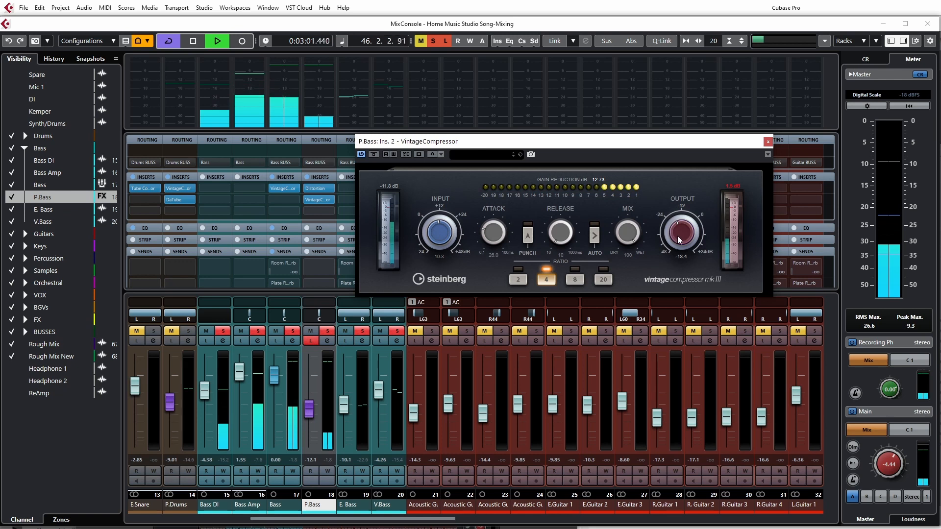
click(730, 186)
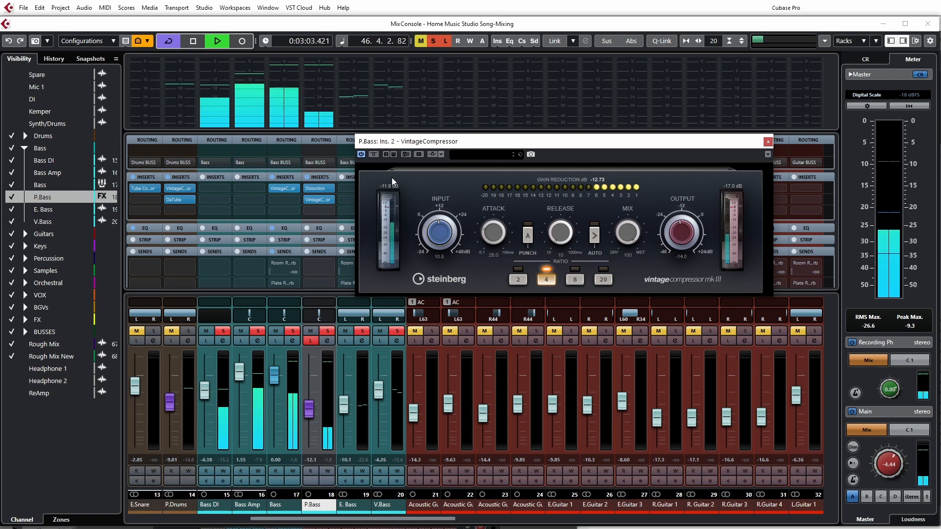
Step: Compare the VintageCompressor with bypass and raise its output to about -7.9 dB to match levels
click(373, 153)
scroll(685, 230, up, 5)
click(374, 154)
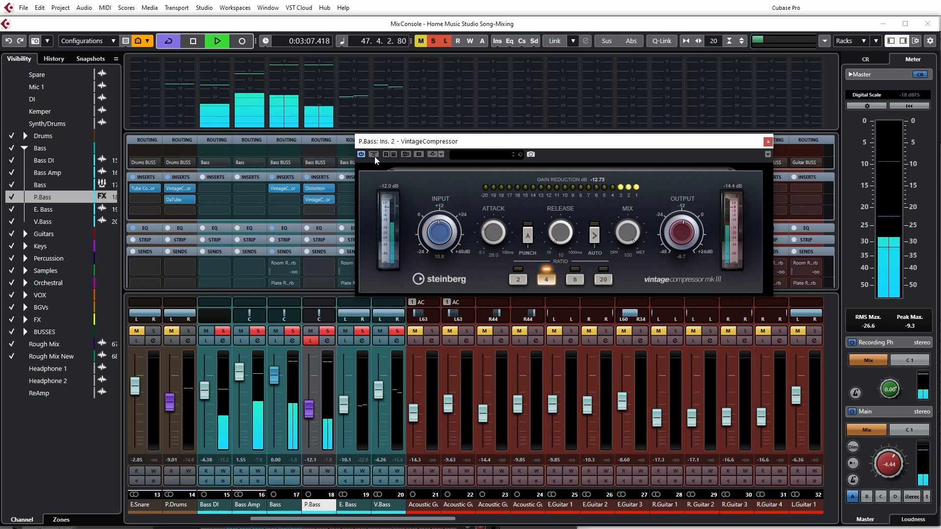
click(373, 155)
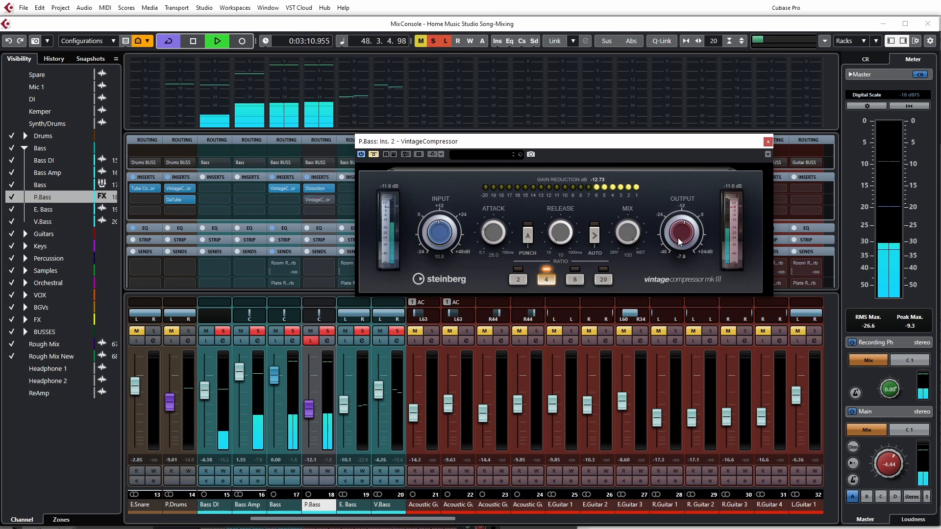
click(373, 155)
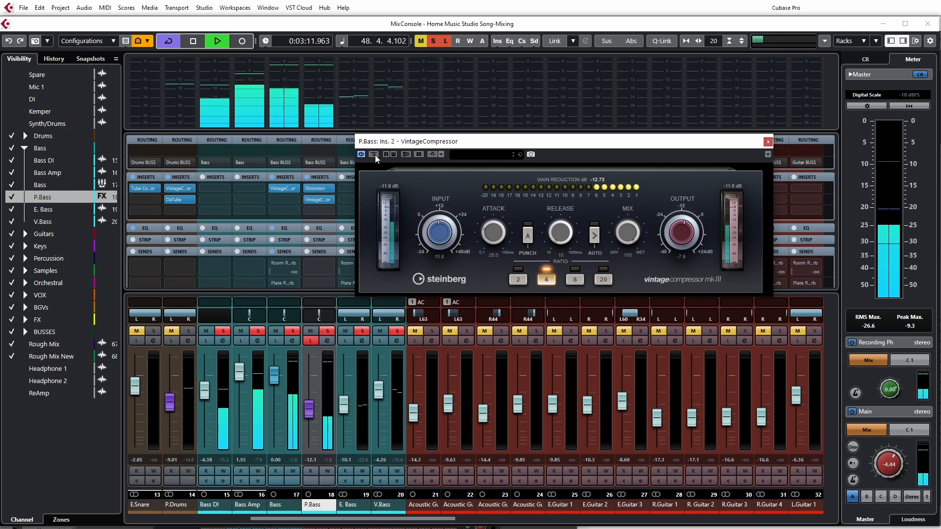
Step: Close the compressor window, stop playback, and pull the P.Bass fader fully down with its listen mode off
click(768, 141)
key(space)
drag(308, 409, 309, 446)
click(311, 340)
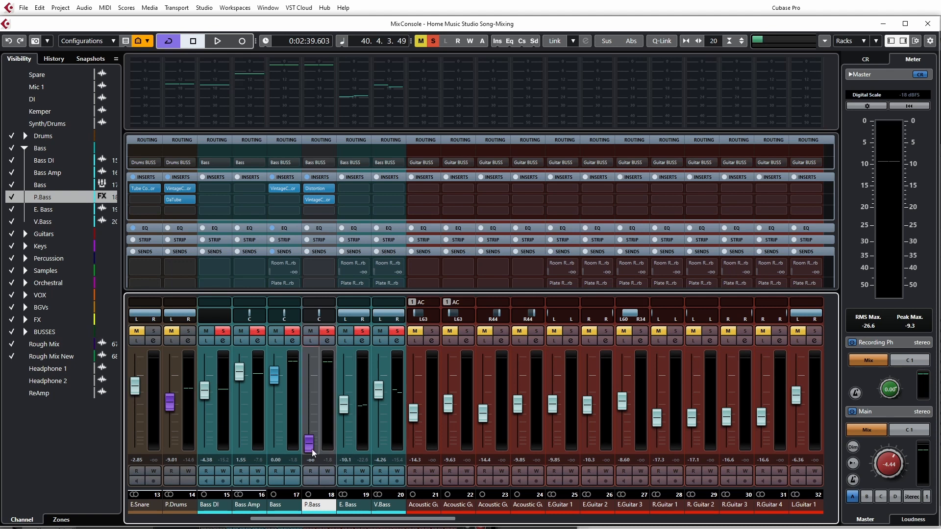
Step: Blend P.Bass in at -20.8 dB during playback, comparing the bass with and without it, and stop playback
key(space)
drag(311, 452, 310, 427)
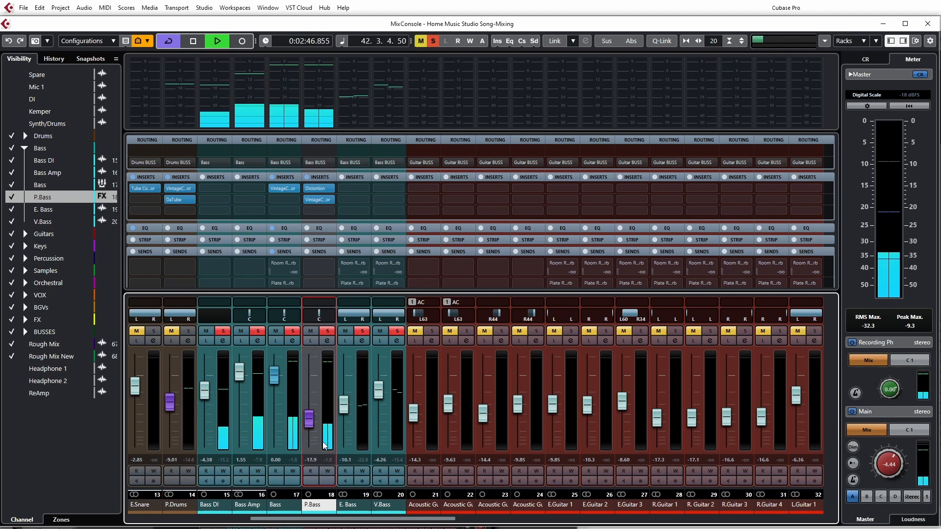
drag(309, 424, 305, 451)
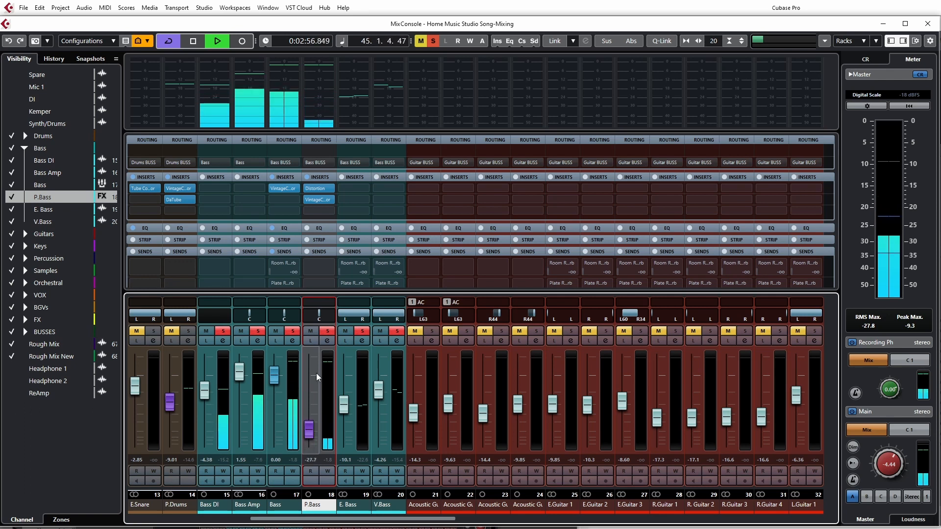
click(327, 331)
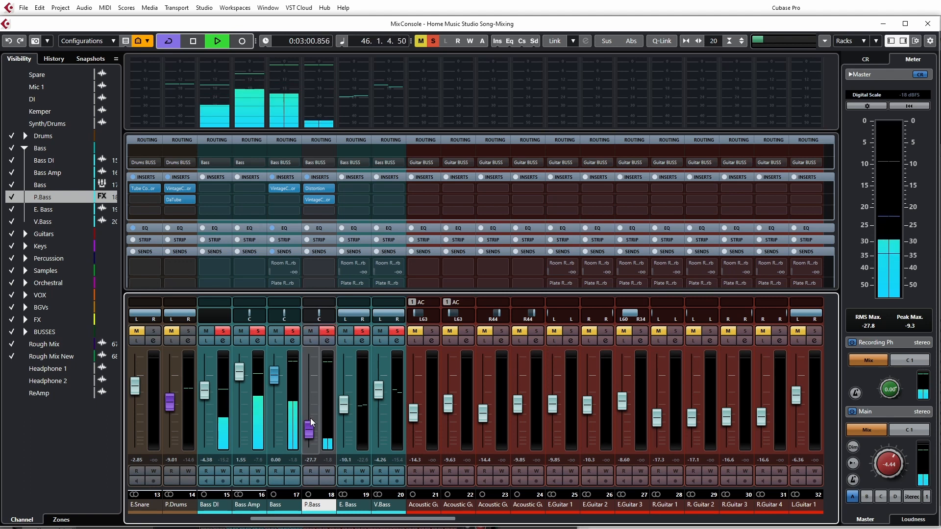
scroll(307, 427, up, 4)
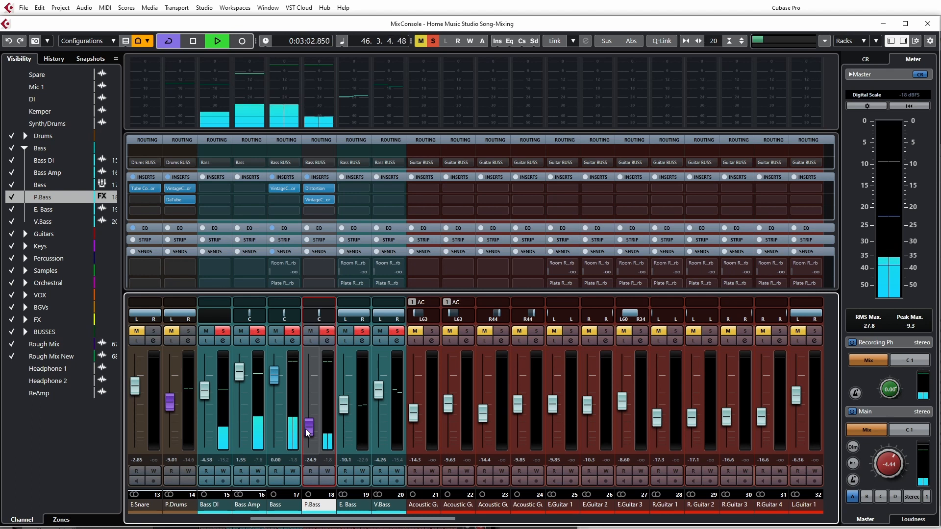
scroll(308, 427, up, 2)
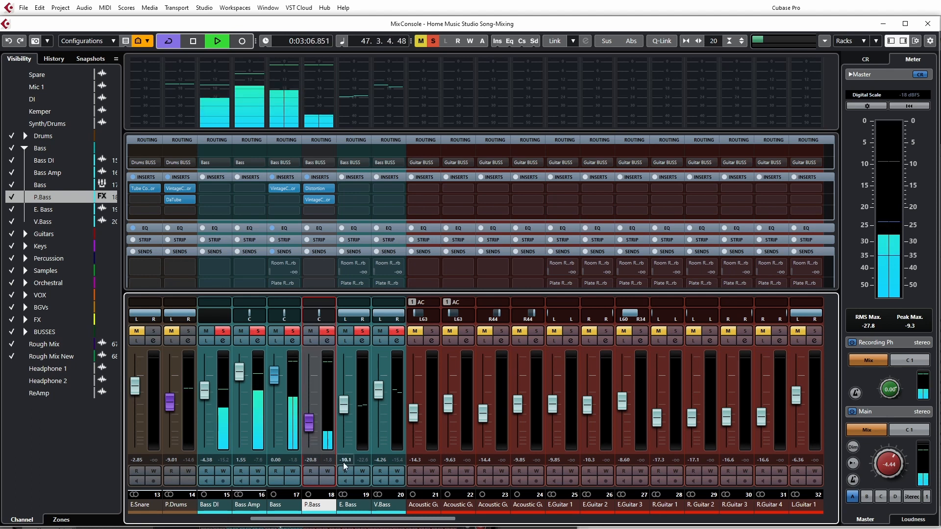
click(327, 331)
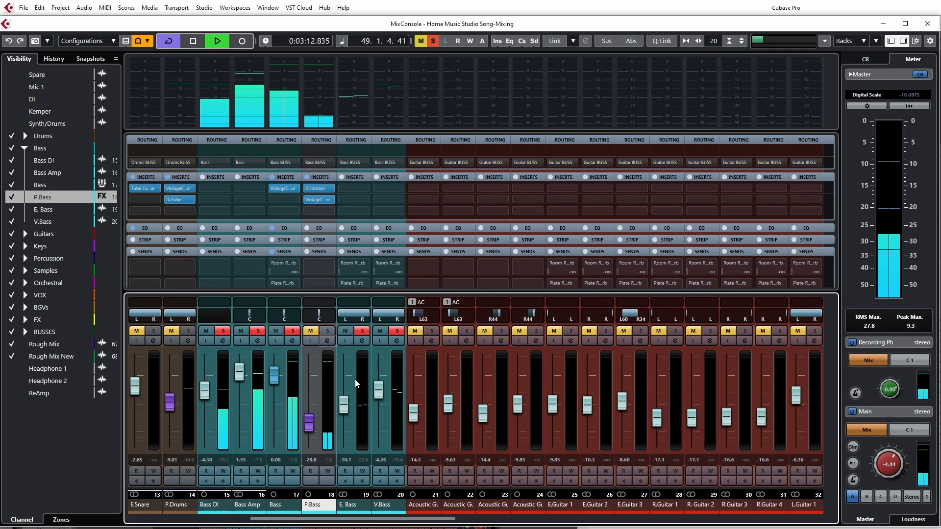
key(space)
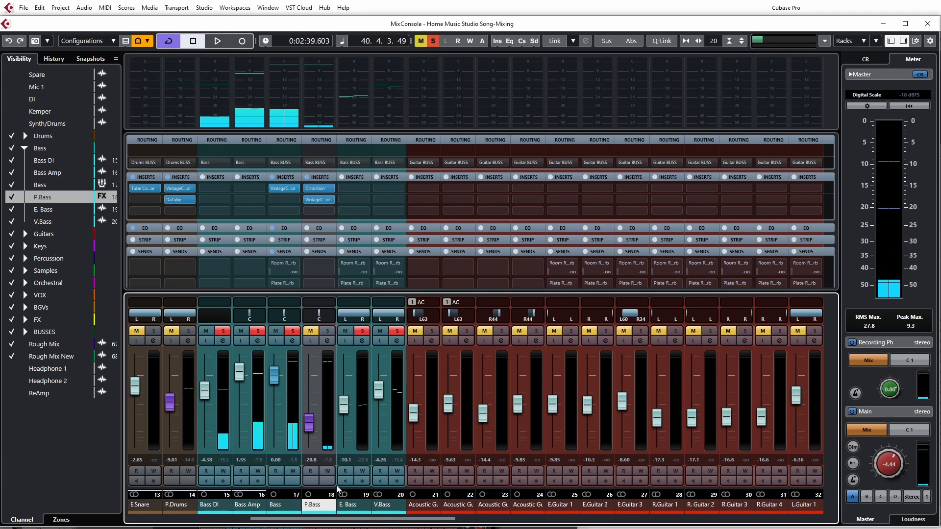
Step: Solo the P.Bass track again in the project window and return to the MixConsole
key(F3)
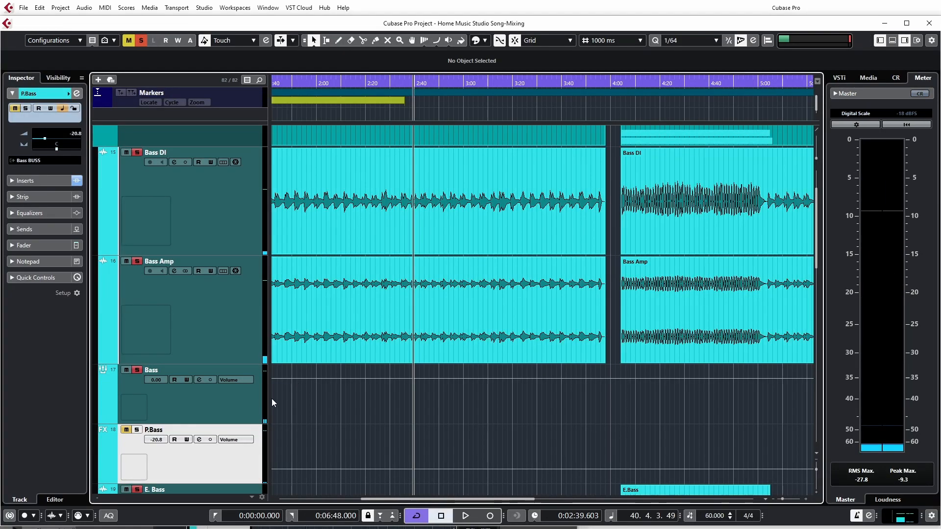
click(139, 431)
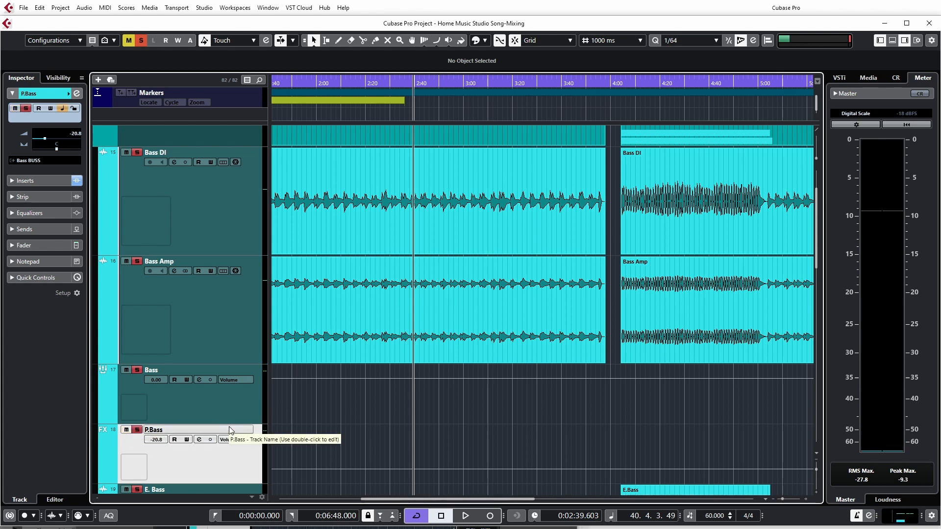
key(F3)
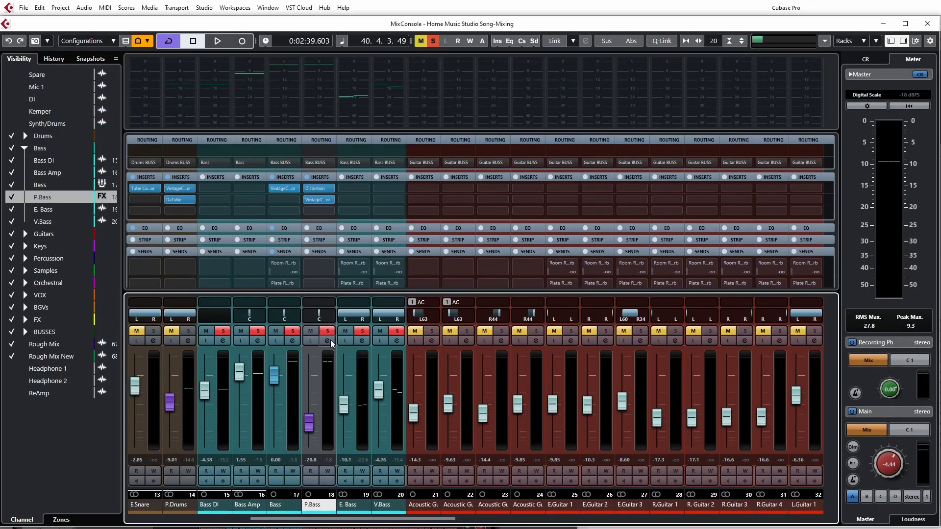
Step: Solo the Drums folder alongside the Bass folder in the project window and start playback
key(F3)
scroll(227, 343, up, 2)
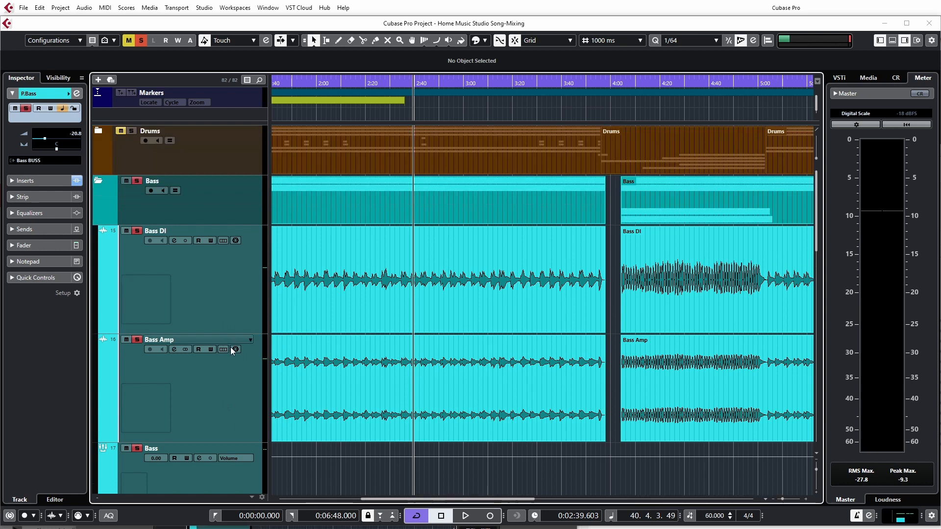
click(167, 164)
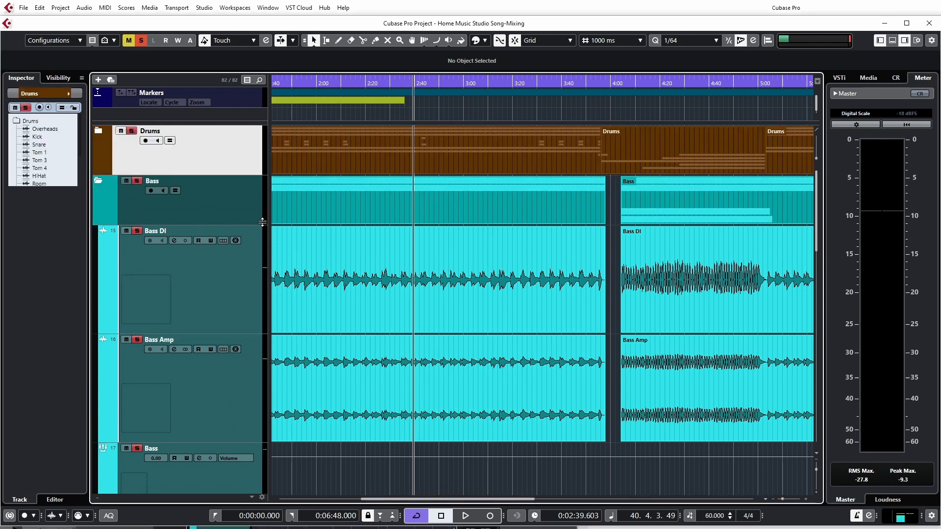
key(space)
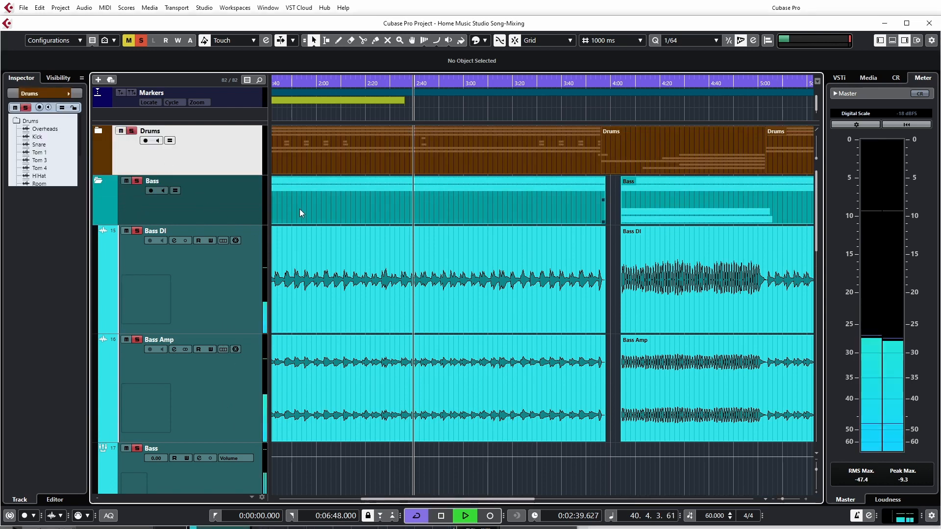
Step: Switch the Bass folder's solo off and on to compare the drums with and without bass, and return to the MixConsole
click(137, 180)
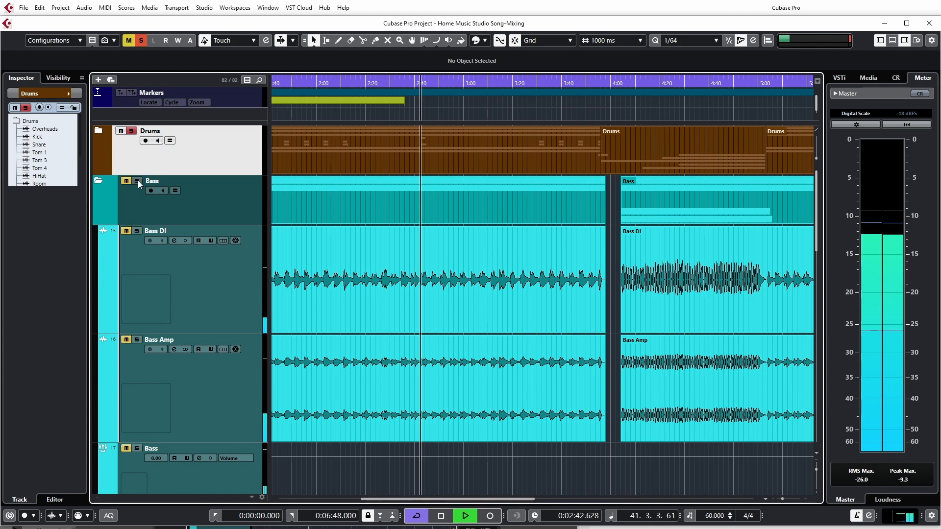
click(138, 181)
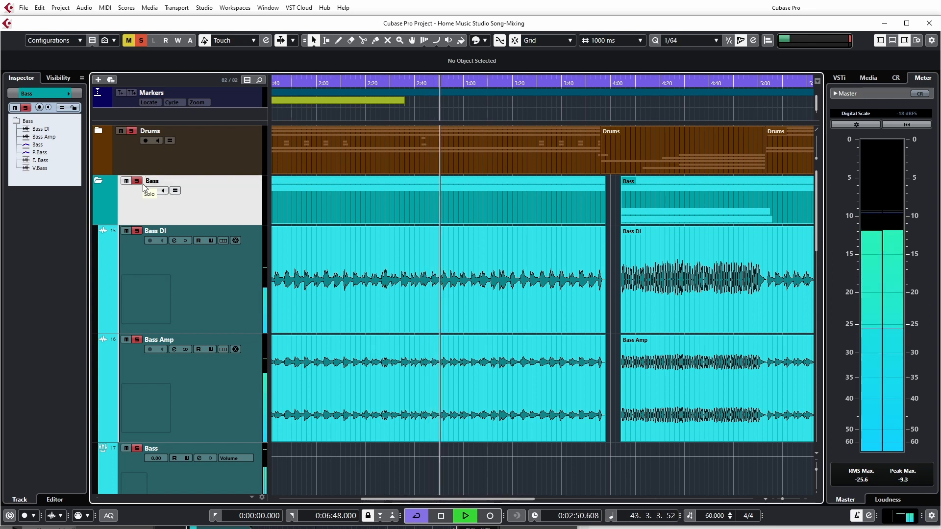
key(F3)
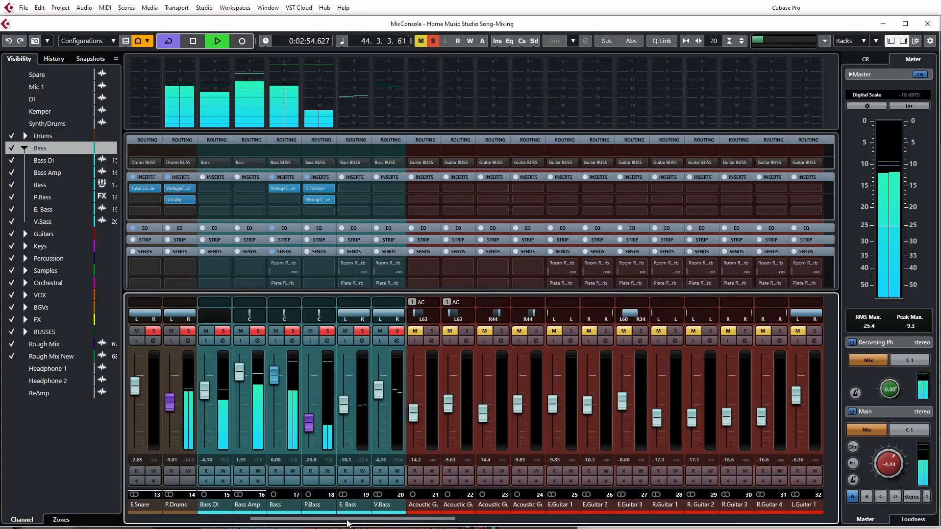
Step: Copy the Drums BUSS inserts with the Tube Compressor to the Bass BUSS, and check the Drums BUSS compressor settings
drag(360, 522, 741, 522)
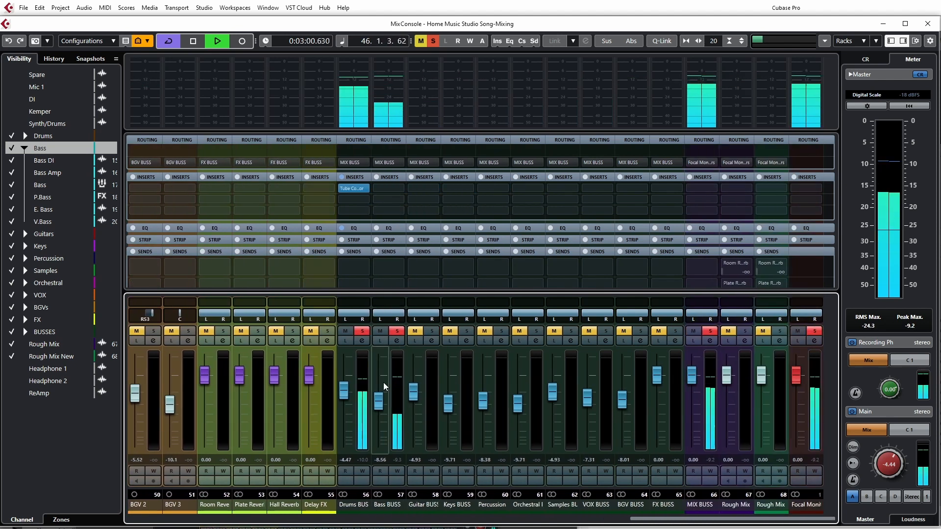
mouse_move(359, 177)
mouse_down()
mouse_move(390, 188)
mouse_move(358, 177)
mouse_up()
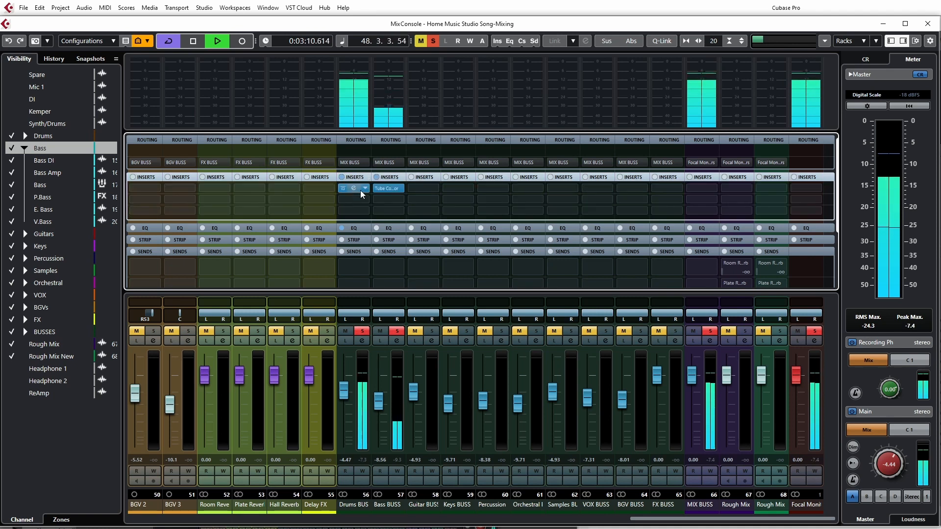
click(356, 189)
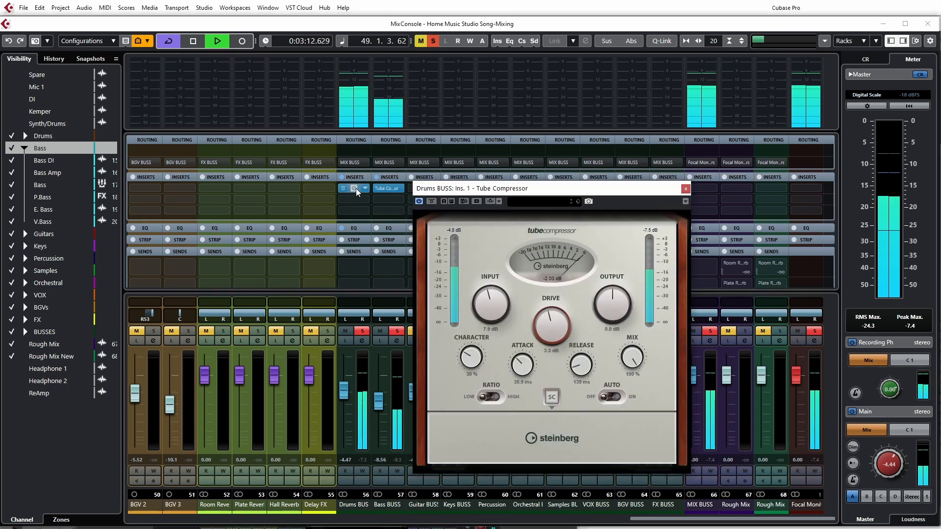
click(685, 189)
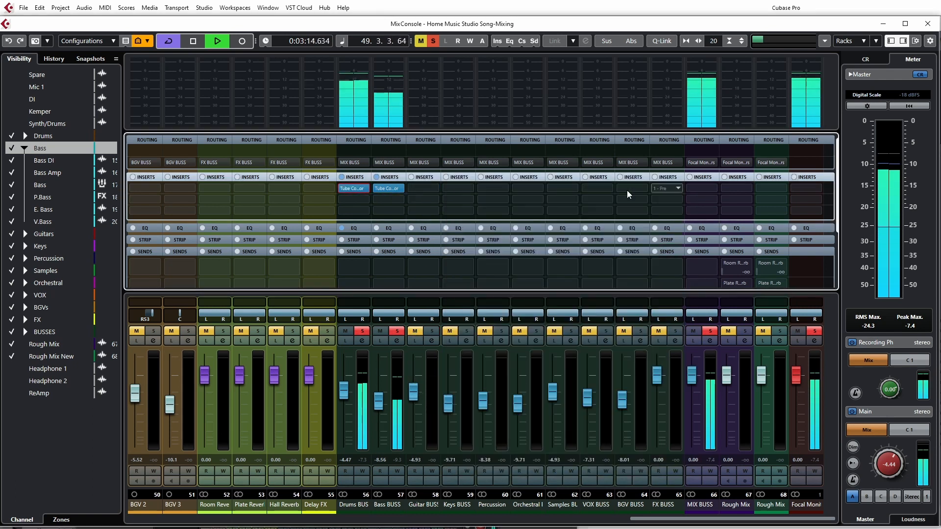
Step: Set the Bass BUSS level to -6.89 and its Tube Compressor input to 11.2 dB, and stop playback
click(391, 188)
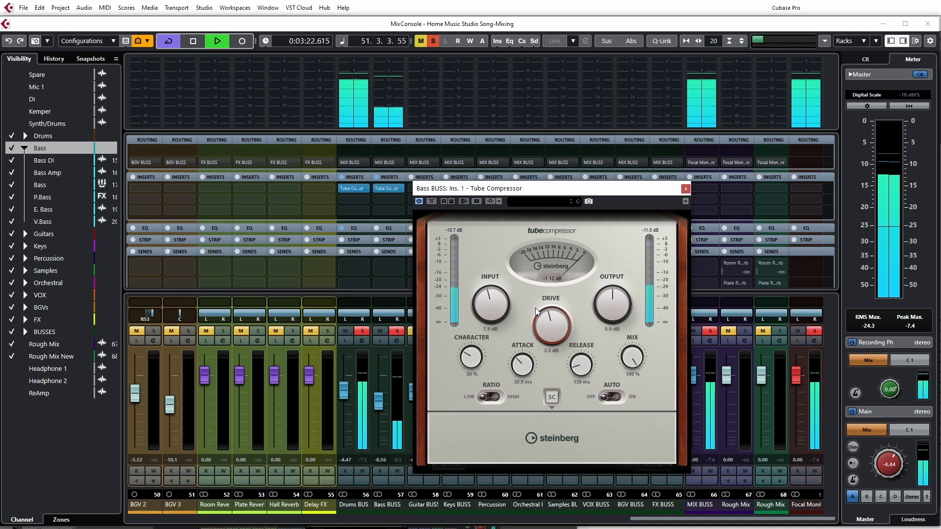
click(378, 406)
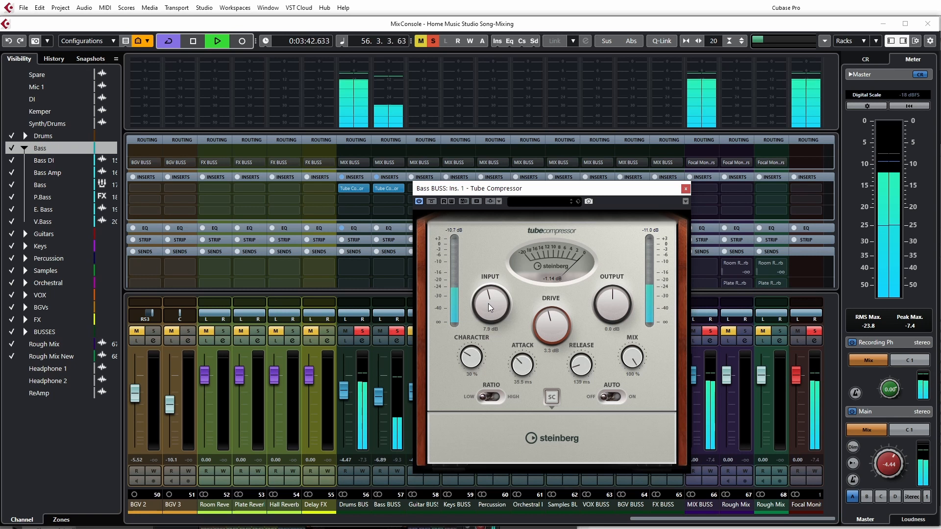
drag(488, 304, 489, 302)
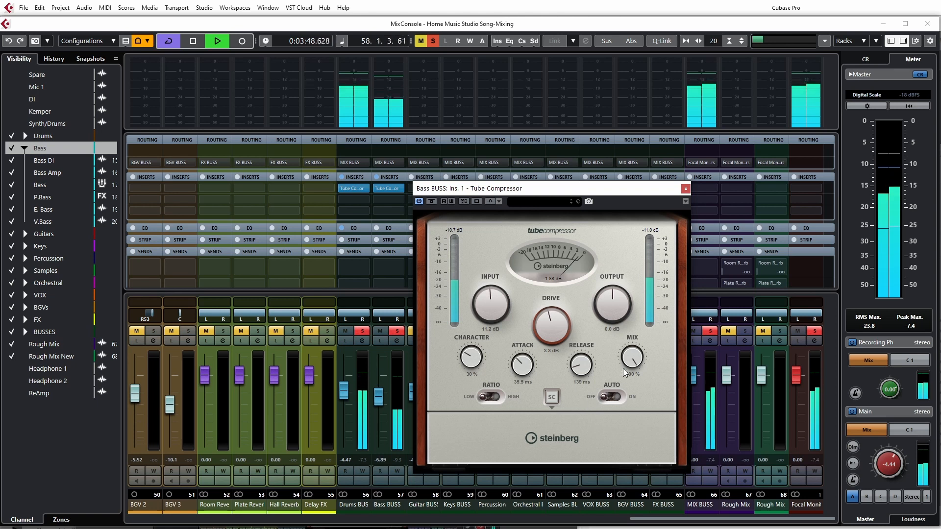
click(685, 189)
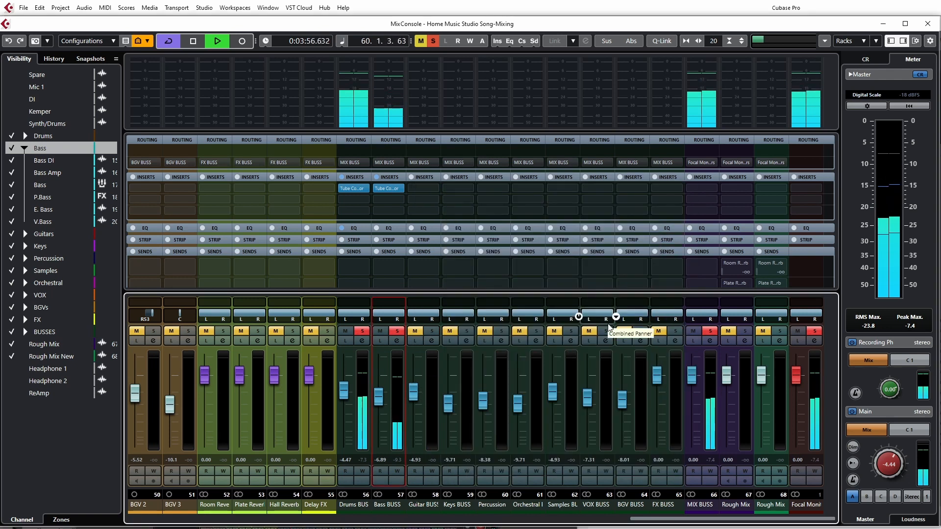
key(space)
key(F3)
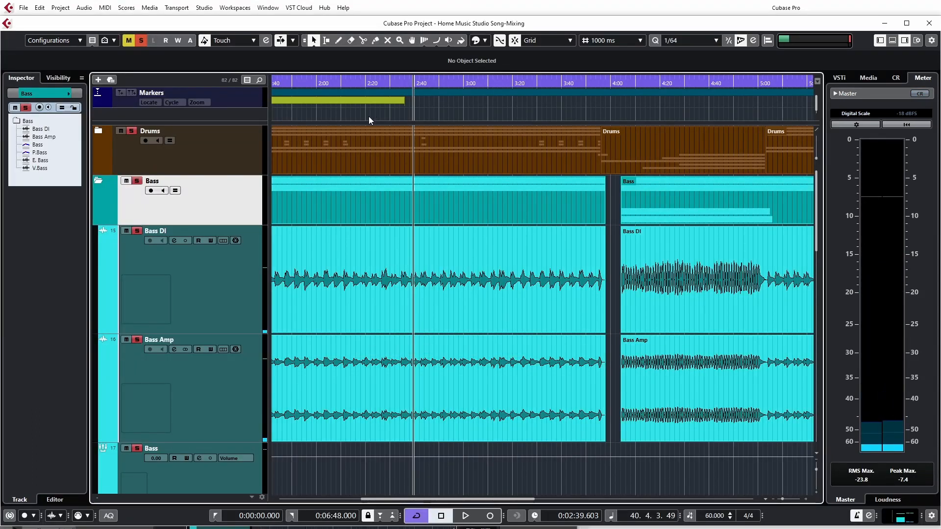
key(F3)
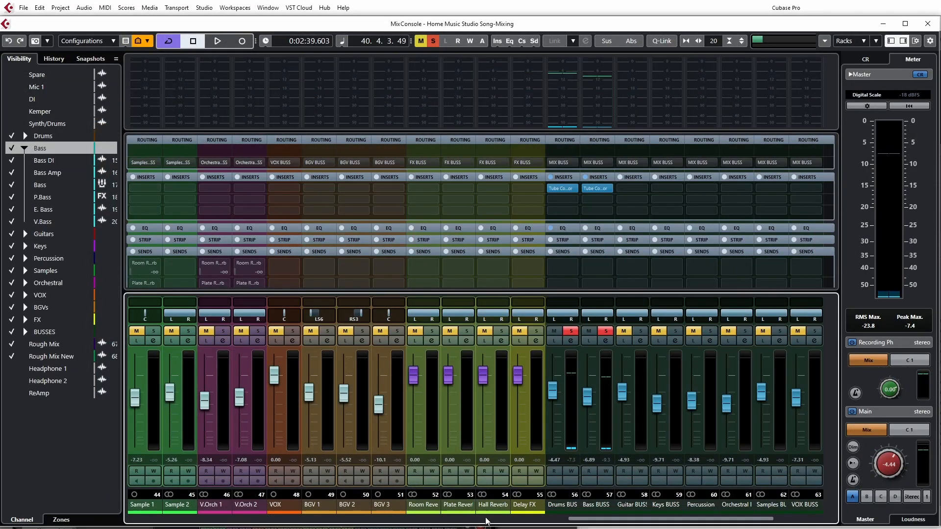
Step: Select all drum and bass channels from Overheads to V.Bass in the MixConsole
drag(597, 521, 156, 520)
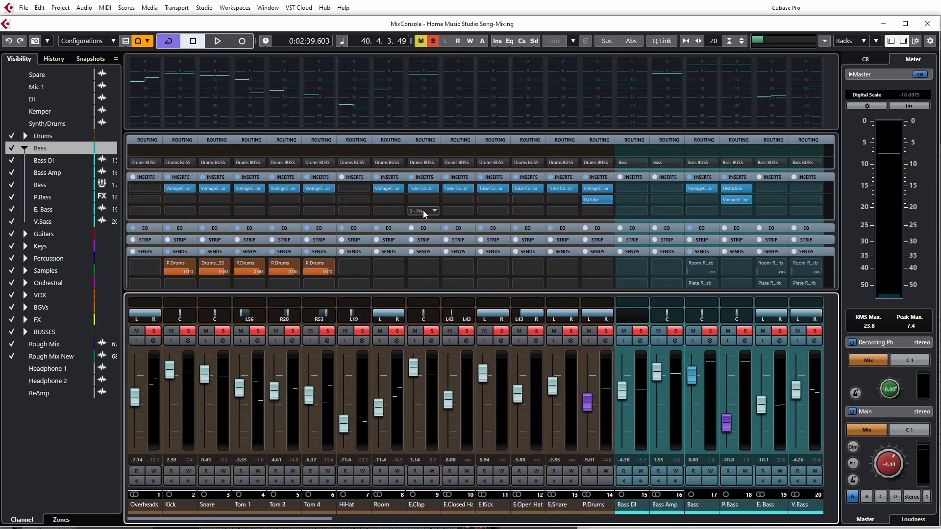
click(307, 229)
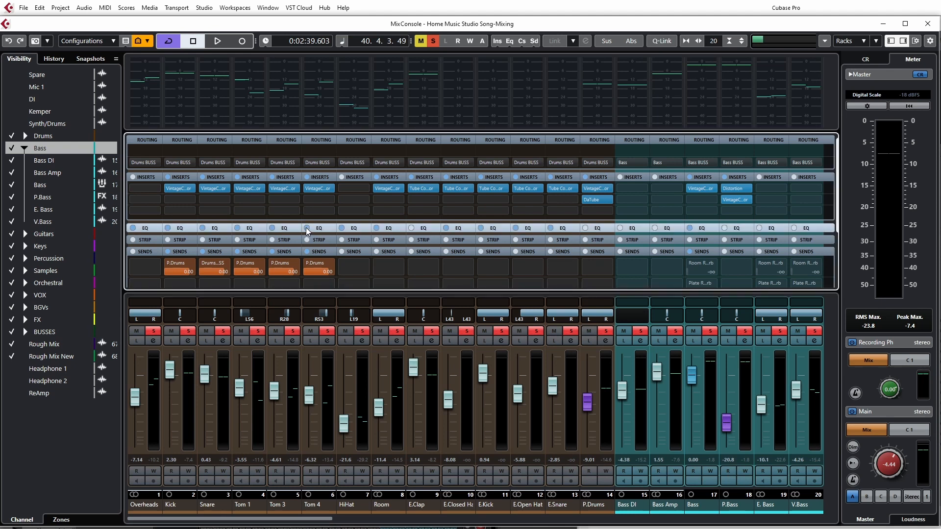
click(145, 508)
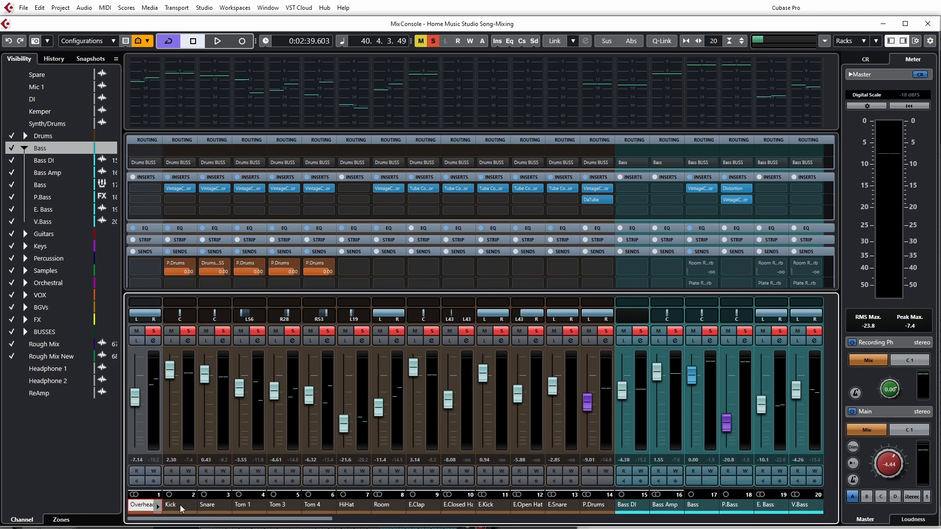
drag(326, 520, 460, 521)
shift+click(352, 510)
drag(387, 522, 255, 521)
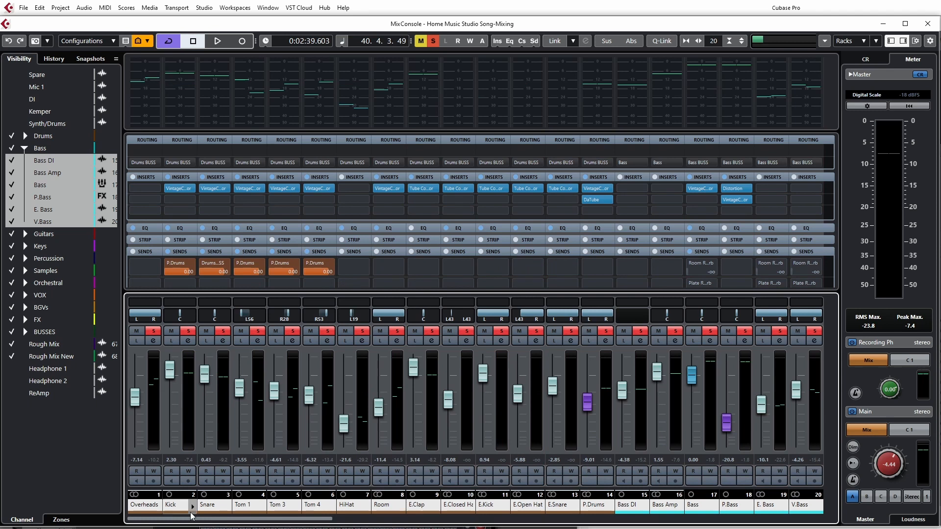
Step: Bypass the EQs and inserts of all selected channels and listen to the unprocessed drums and bass
alt+shift+click(307, 228)
key(space)
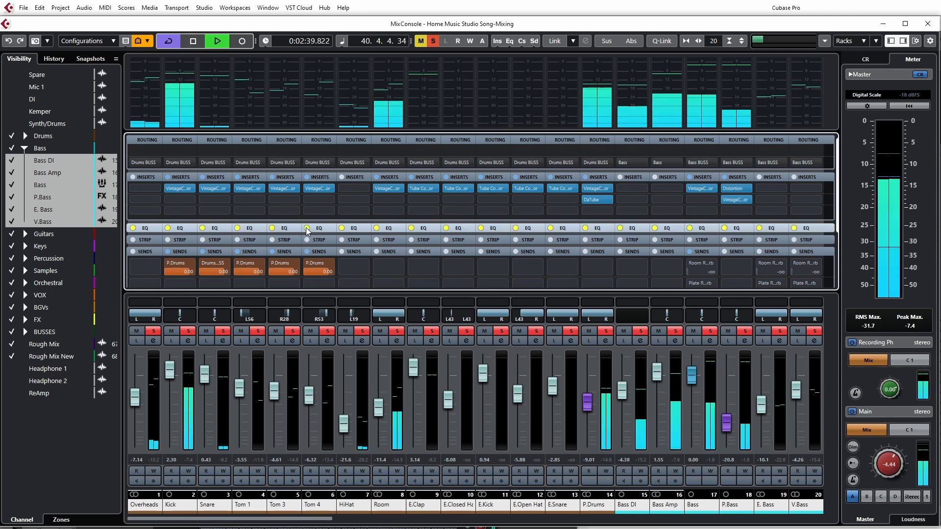
alt+shift+click(309, 177)
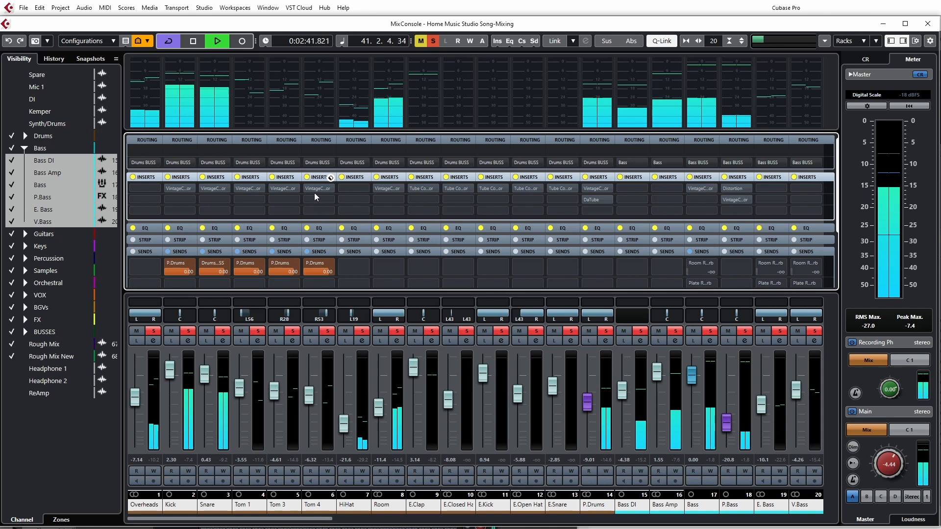
Step: Compare the selected channels with and without EQ during playback, reactivate their EQs and inserts, and stop playback
alt+click(273, 229)
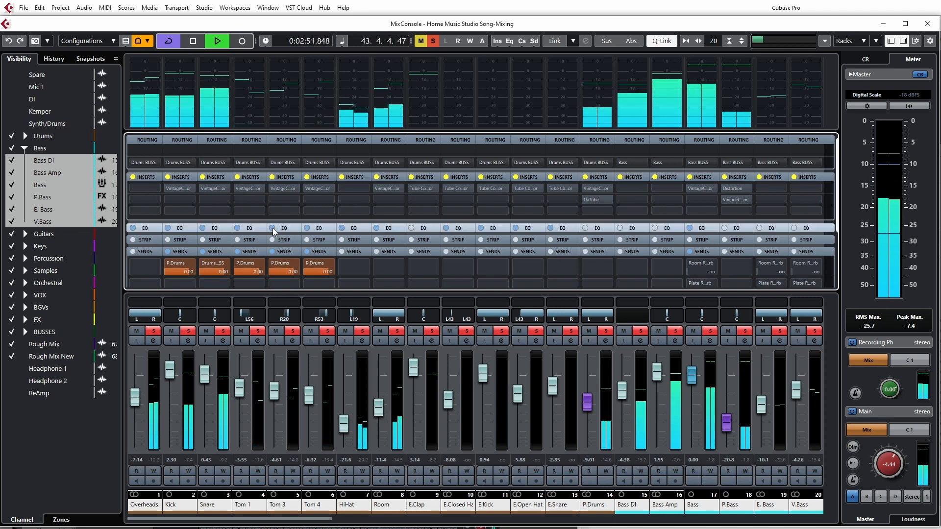
alt+click(272, 228)
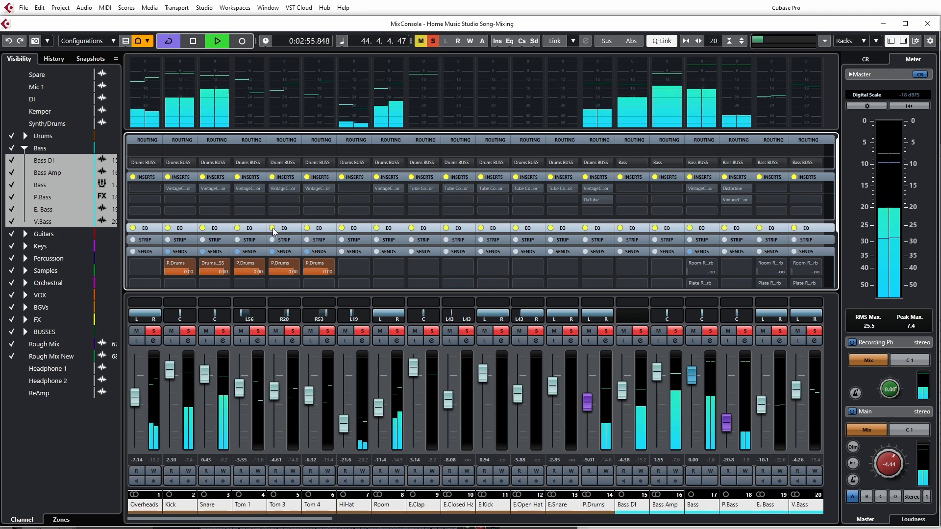
alt+click(273, 229)
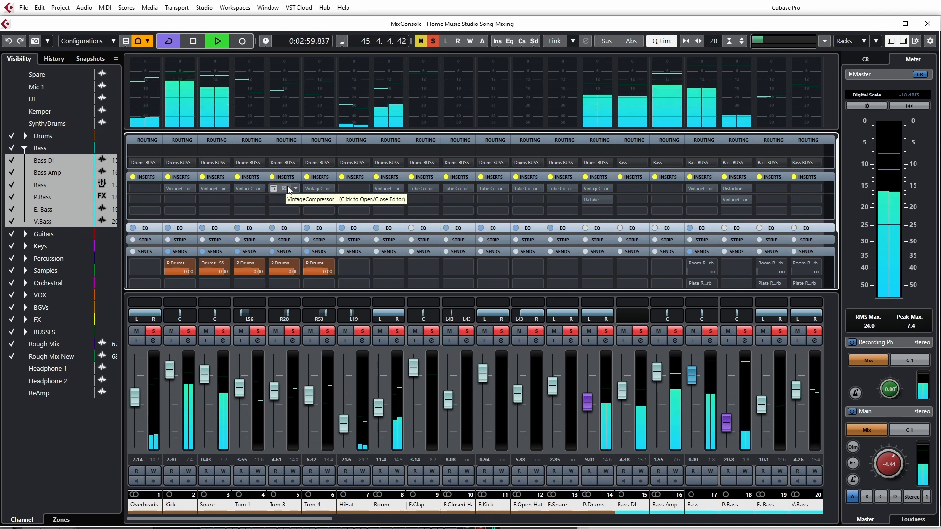
alt+click(272, 177)
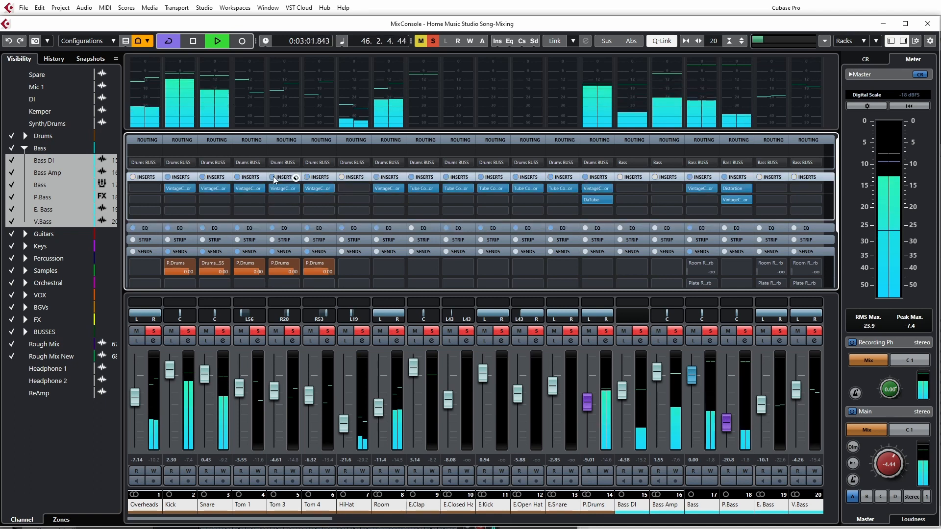
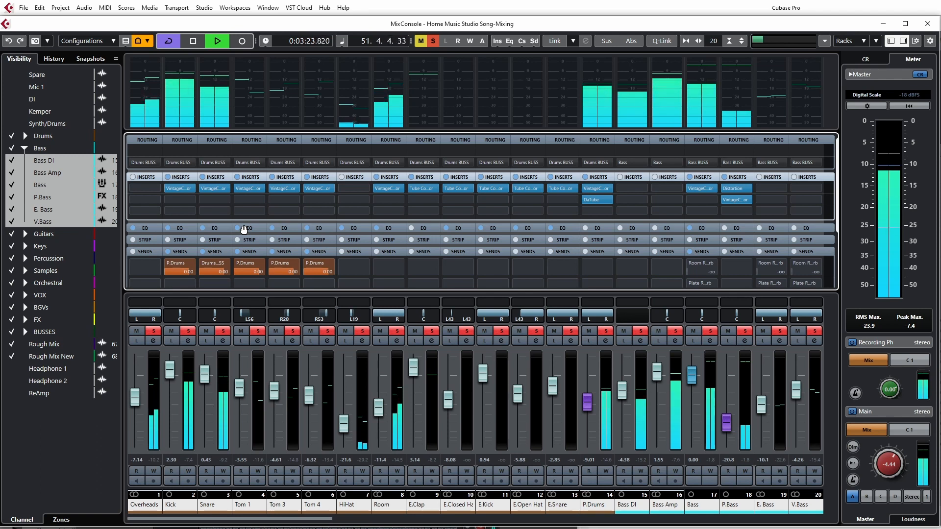
key(space)
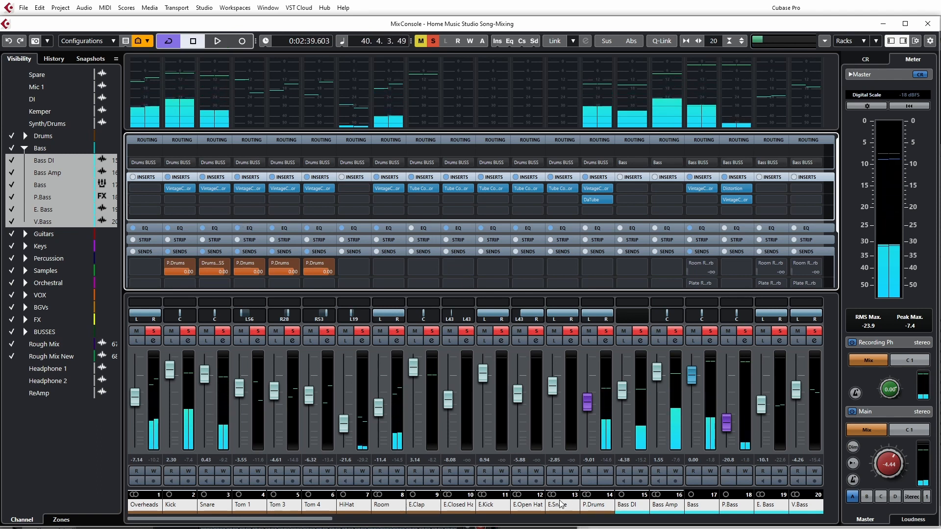
Step: Place the playback position near the start of the E.Bass clip in the project window and mute the E. Bass and V.Bass tracks
click(337, 519)
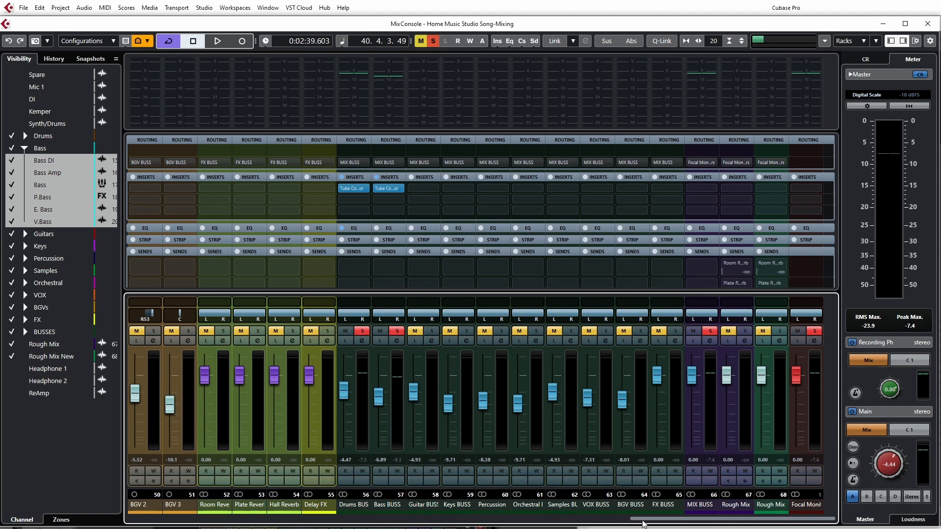
drag(640, 521, 486, 521)
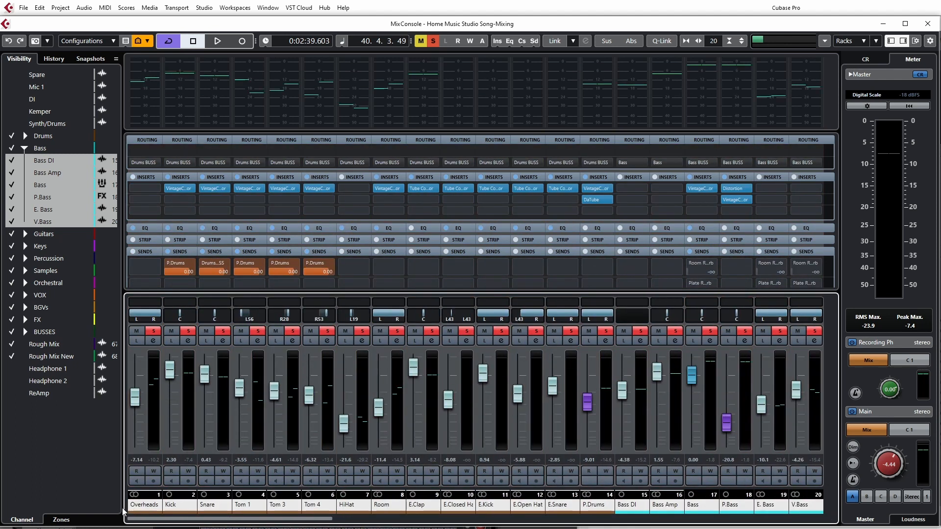
key(F3)
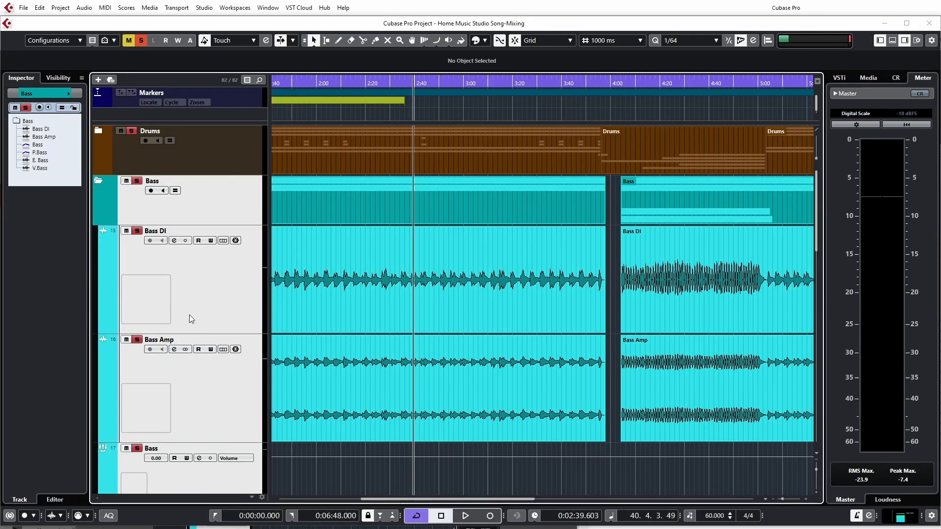
scroll(336, 362, down, 6)
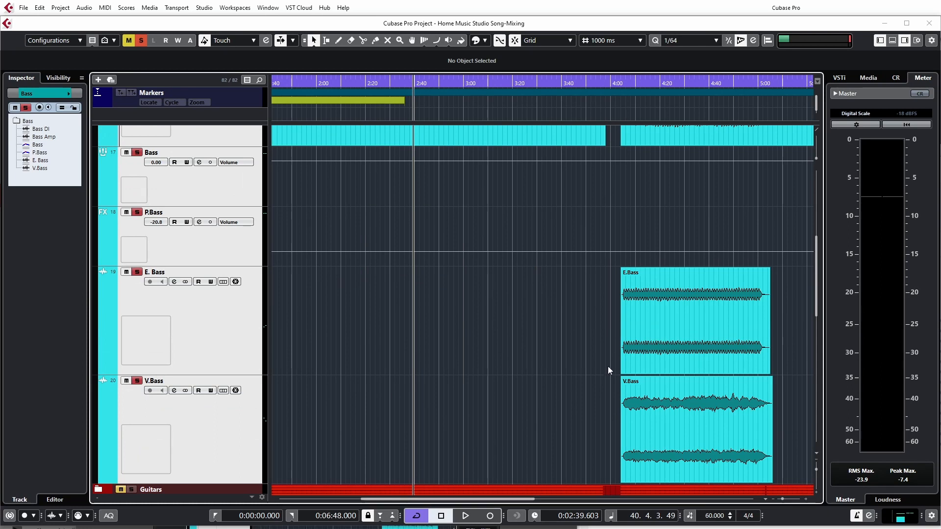
click(624, 111)
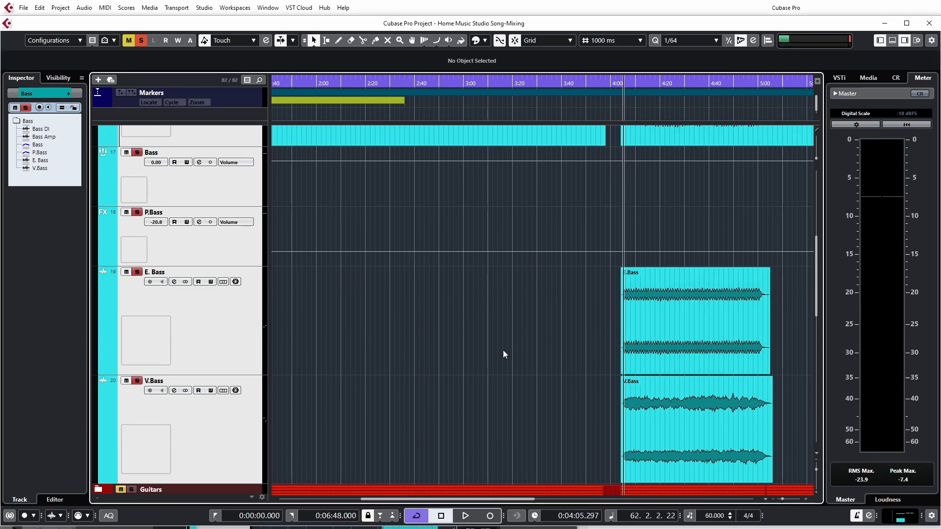
click(128, 272)
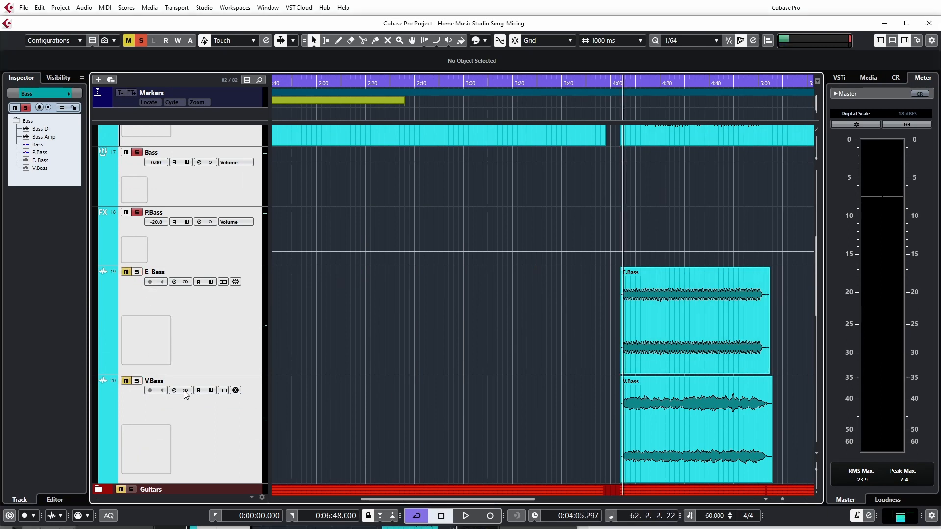
Step: Play the section with only the main bass tracks and mute the Drums folder
scroll(581, 362, up, 5)
key(space)
scroll(579, 365, down, 4)
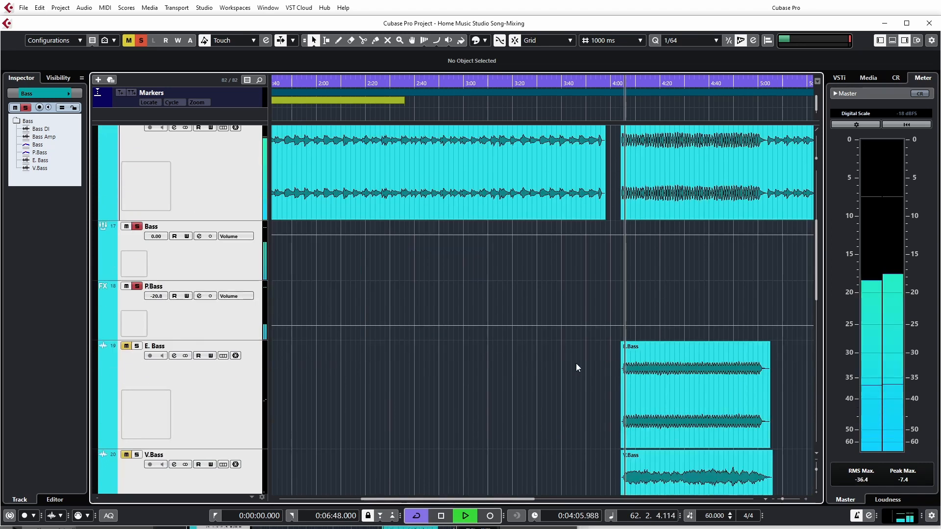
scroll(578, 366, up, 2)
scroll(577, 367, up, 2)
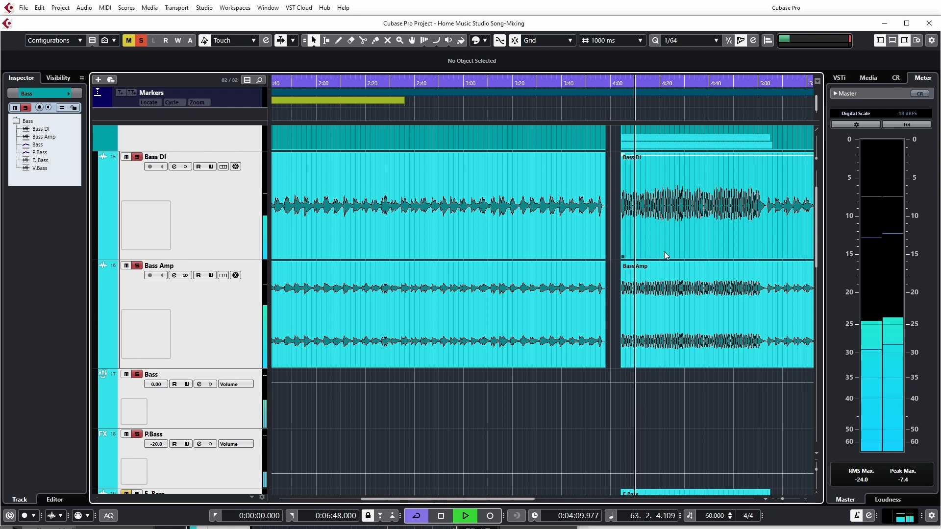
scroll(216, 289, up, 2)
click(121, 131)
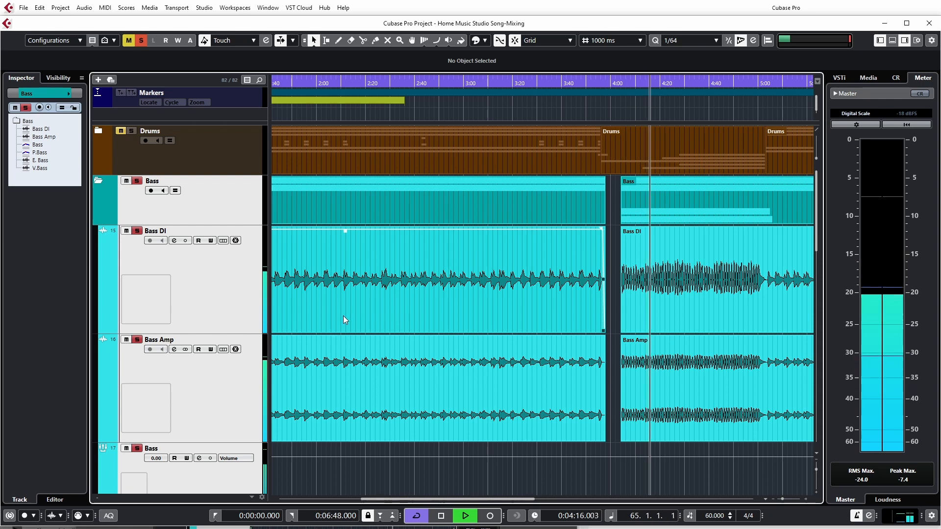
Step: Solo the E. Bass track alongside the main bass tracks and restart playback of the section
scroll(345, 320, down, 6)
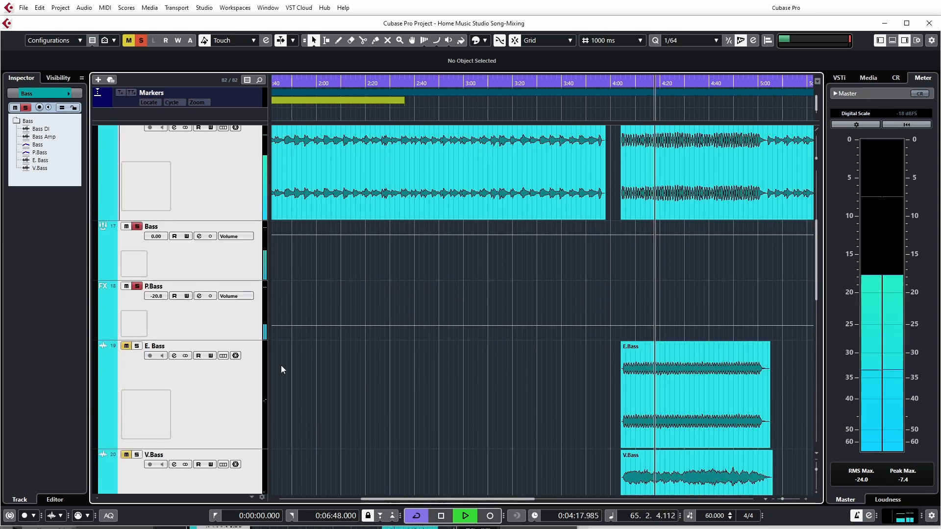
key(space)
click(137, 346)
key(space)
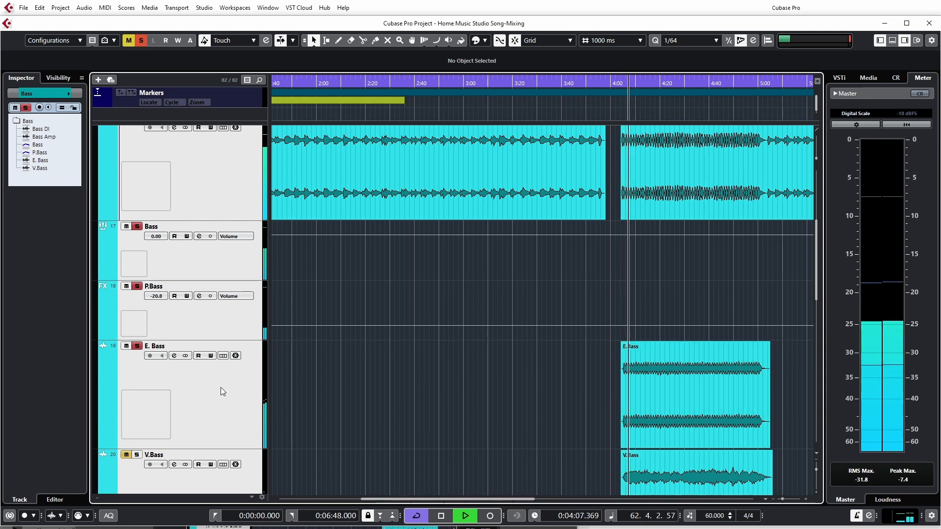
Step: Open the E. Bass channel settings, enable the low-cut filter at 35.7 Hz, and stop playback
click(174, 356)
drag(508, 243, 352, 127)
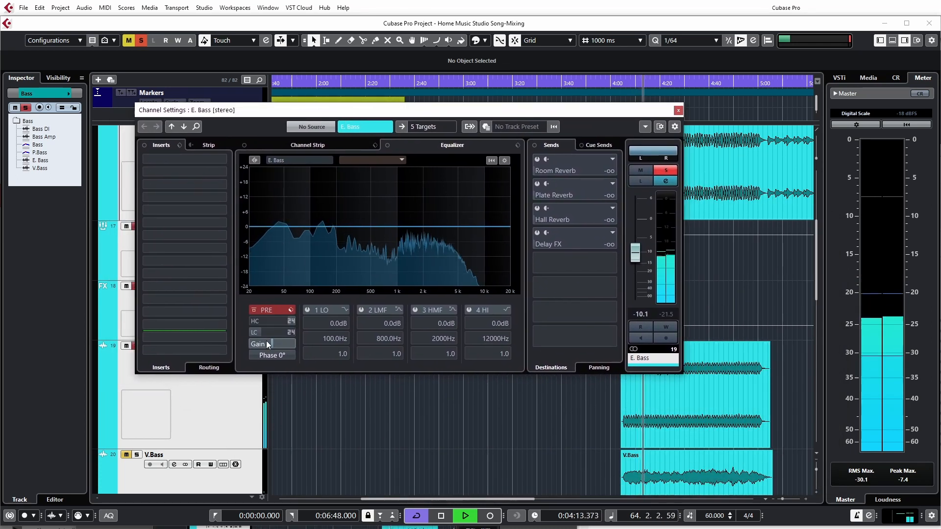
click(254, 332)
key(space)
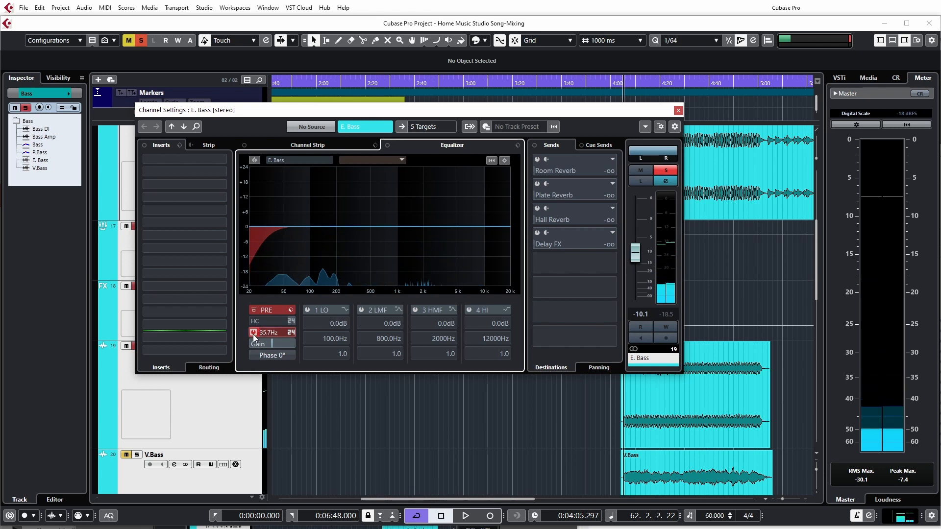
Step: Set the E. Bass low-cut filter to 37.5 Hz and enable its high-cut filter at 10274 Hz during playback
scroll(253, 338, down, 3)
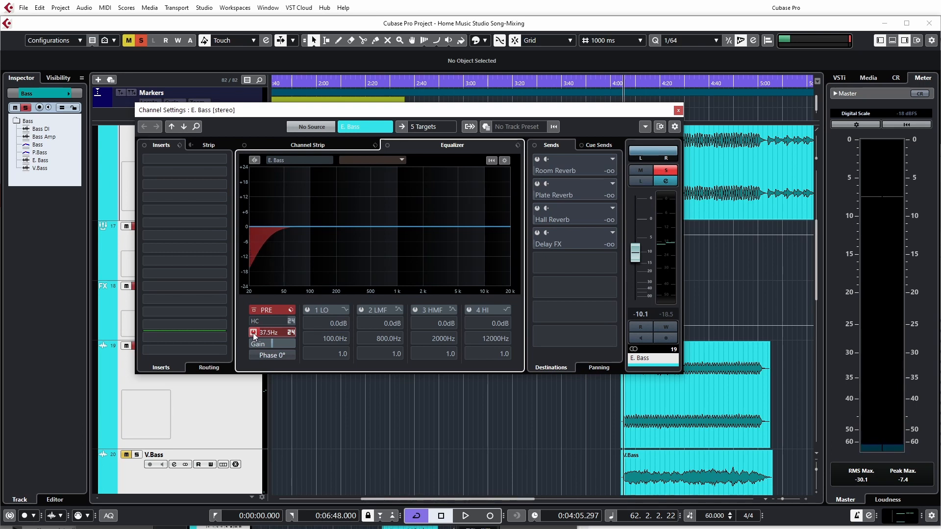
key(space)
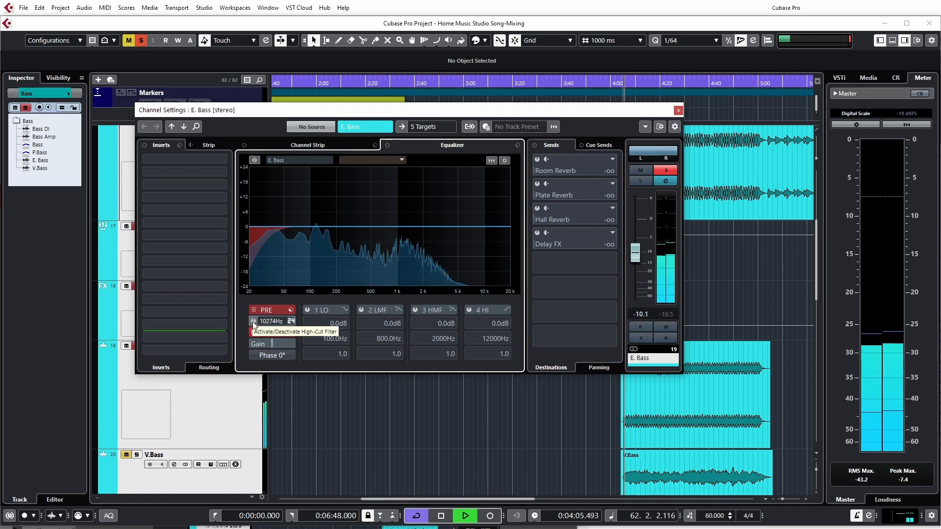
click(254, 322)
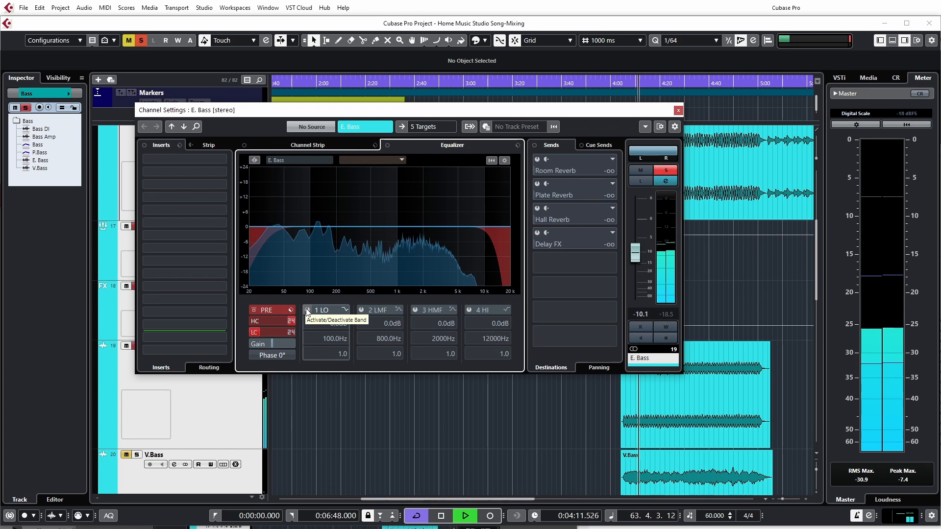
key(space)
Step: Play the section with the V.Bass track added to the solo, and compare it with V.Bass unsoloed
click(136, 454)
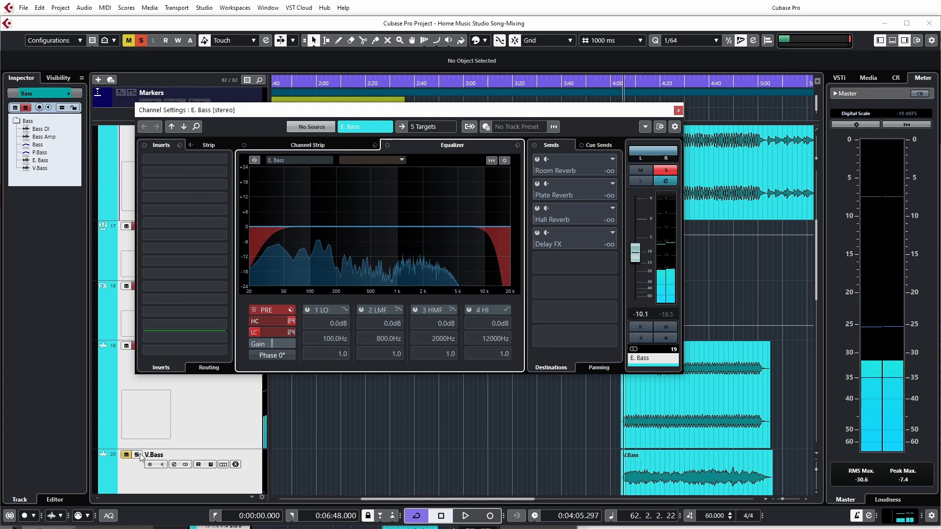
key(space)
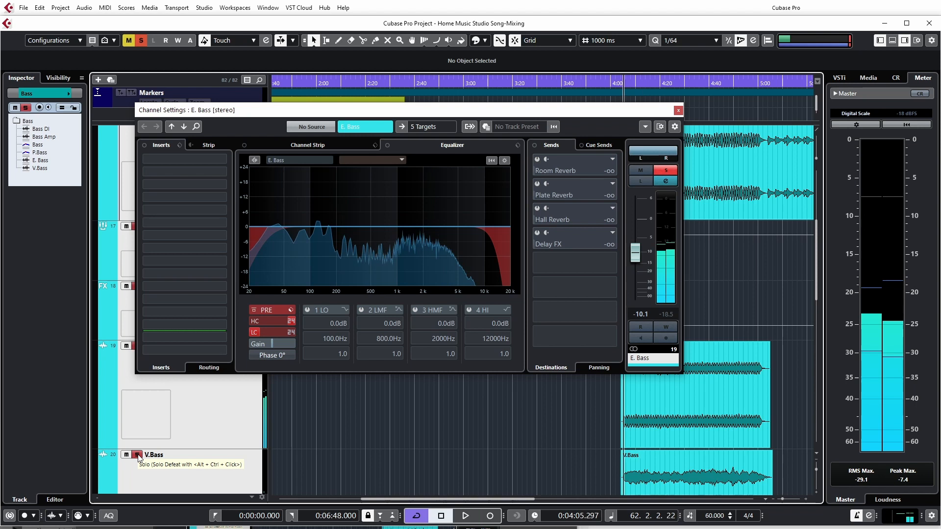
click(138, 454)
key(space)
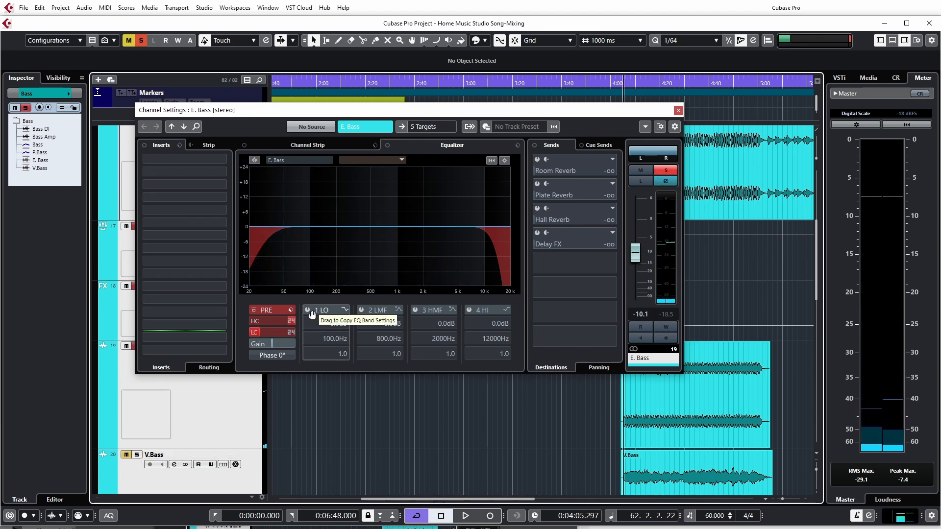
key(space)
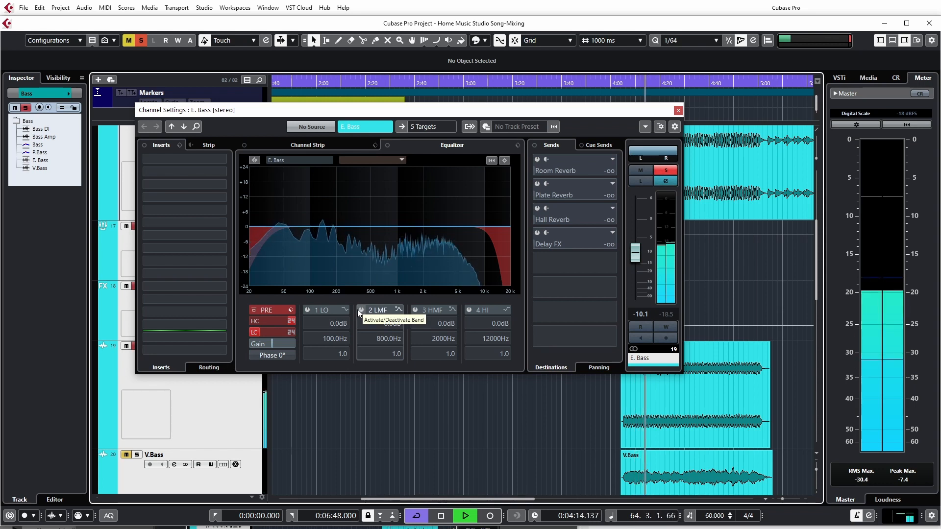
Step: Clear all solos, solo only the E. Bass track, play the section, and close the channel settings
drag(393, 112, 426, 216)
drag(400, 162, 534, 203)
key(space)
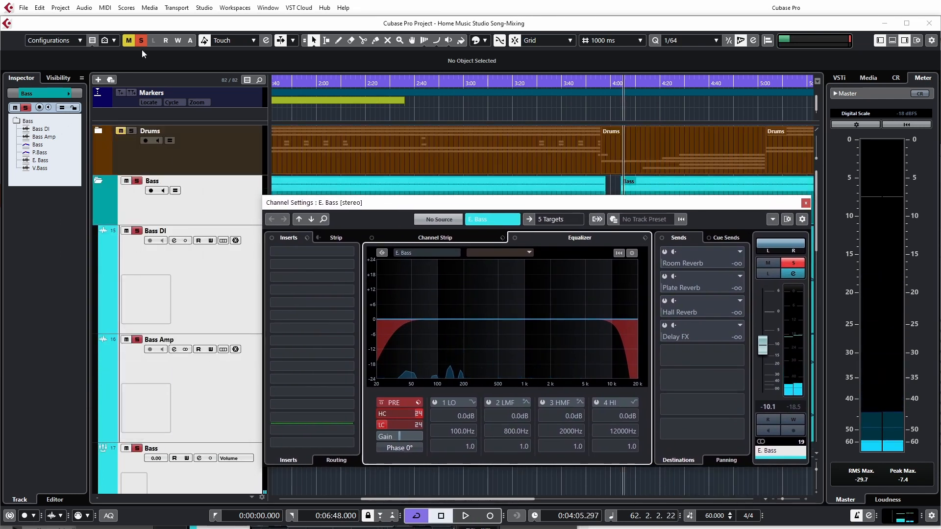
click(140, 41)
scroll(175, 337, down, 5)
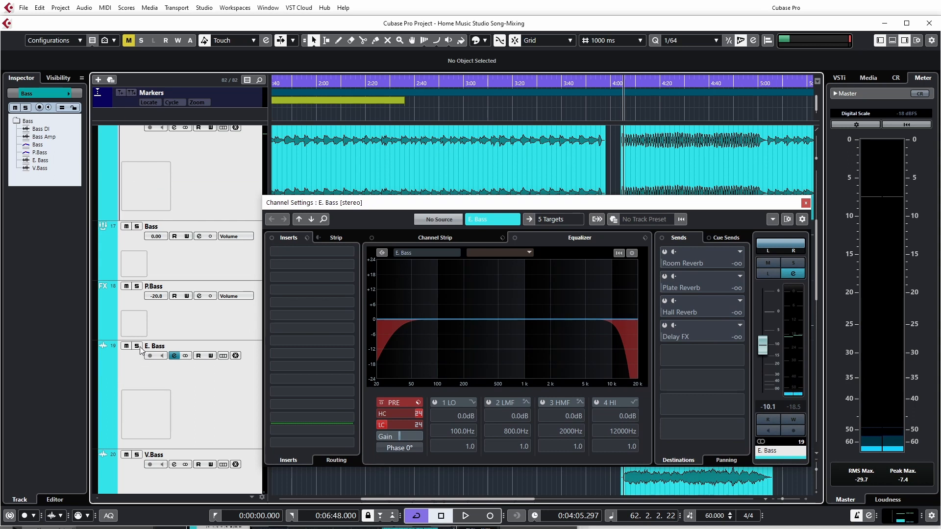
key(space)
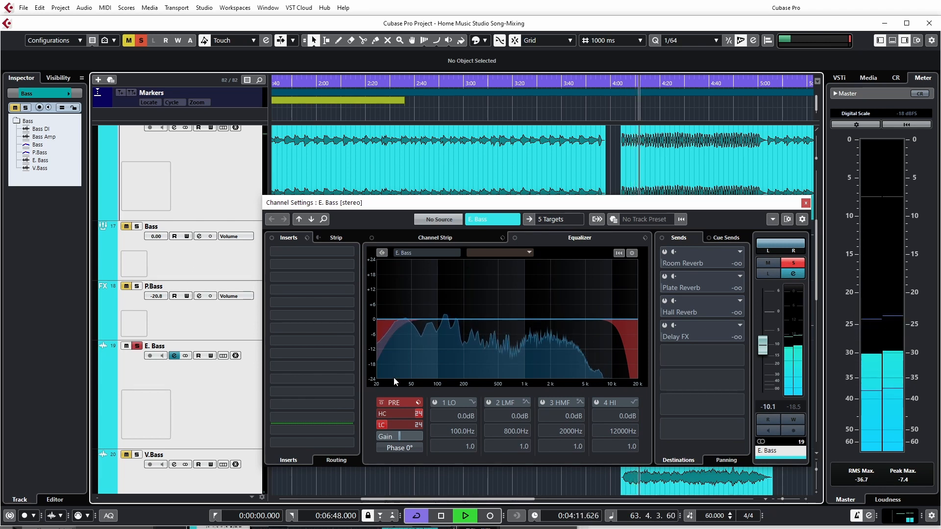
drag(546, 204, 344, 159)
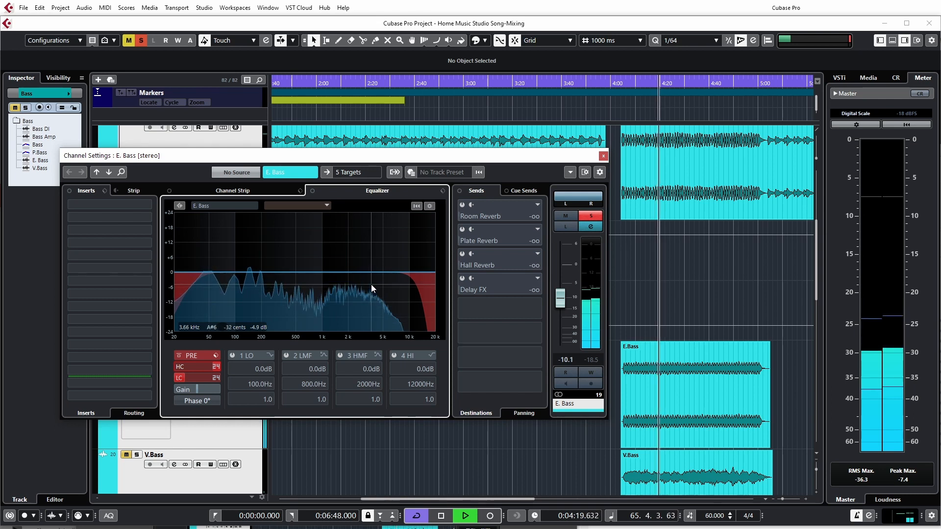
click(603, 156)
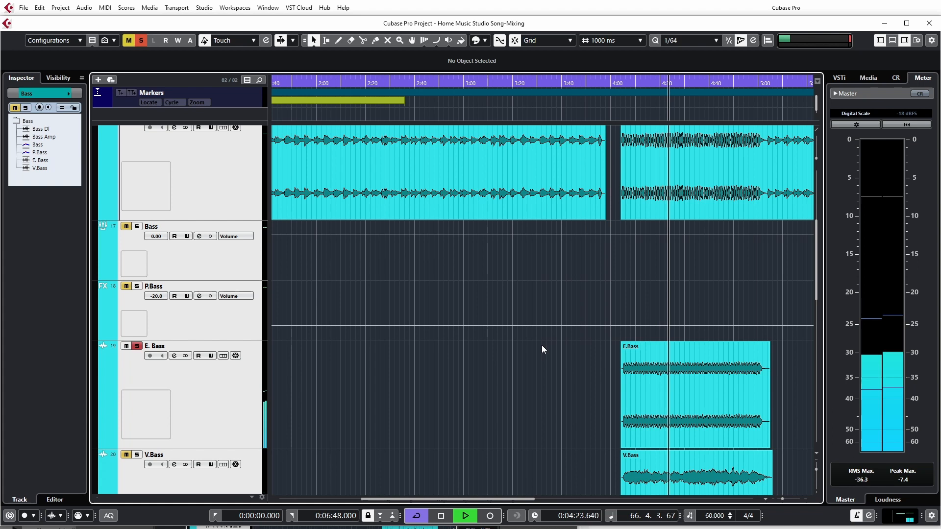
key(space)
Step: Temporarily bypass the Bass BUSS inserts in the MixConsole while listening to the soloed E. Bass
key(F3)
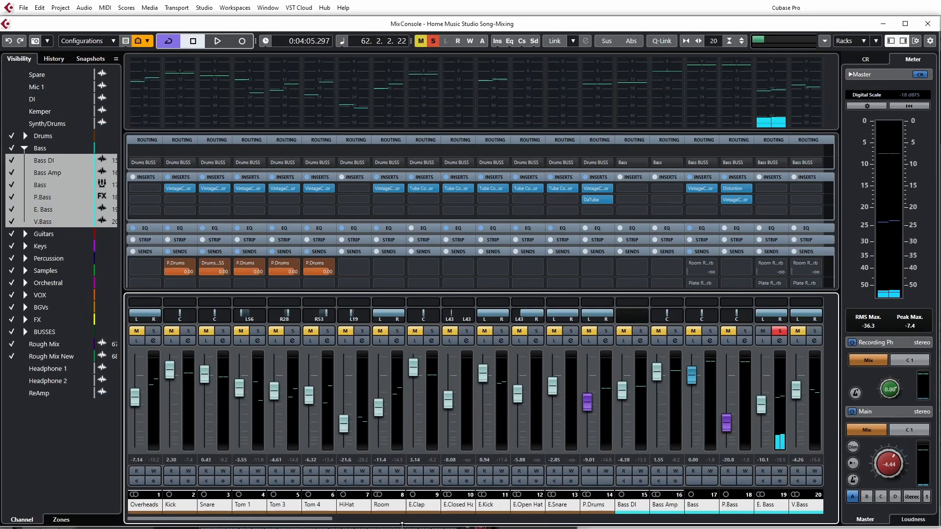
drag(321, 521, 793, 521)
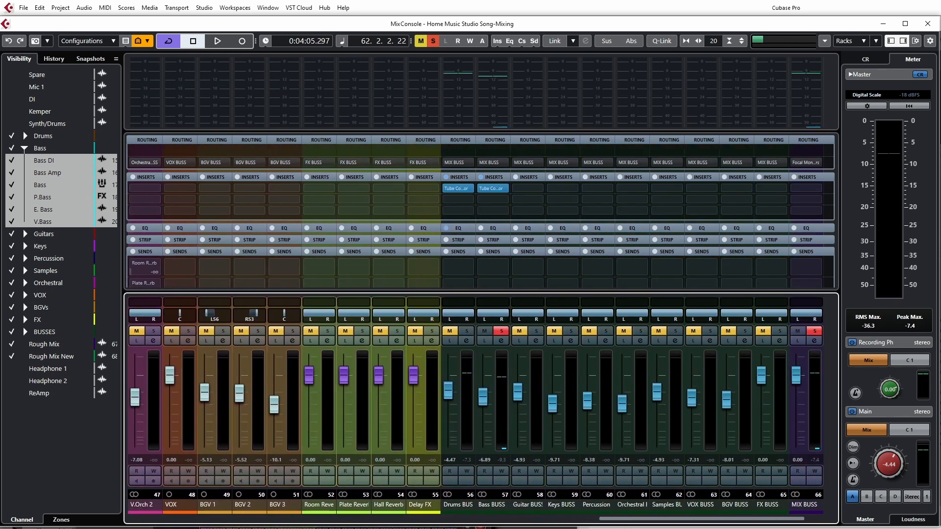
click(481, 178)
key(space)
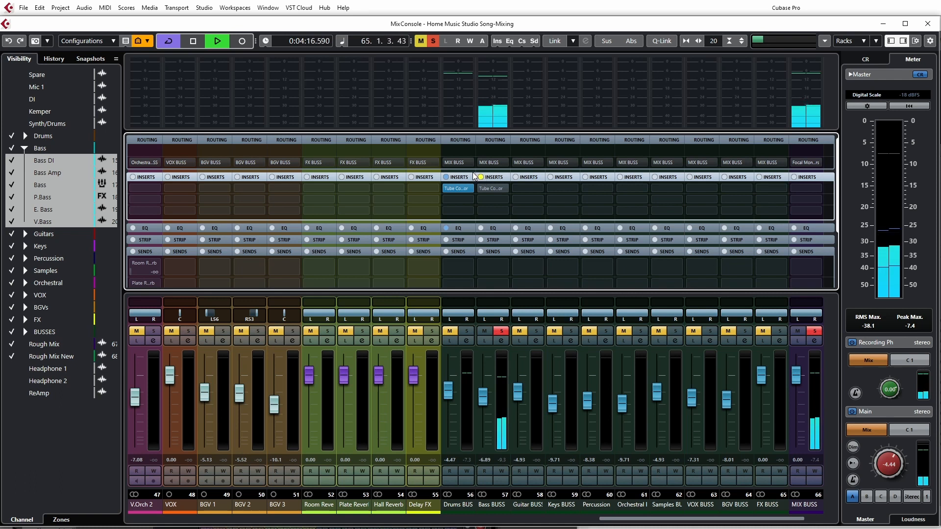
key(space)
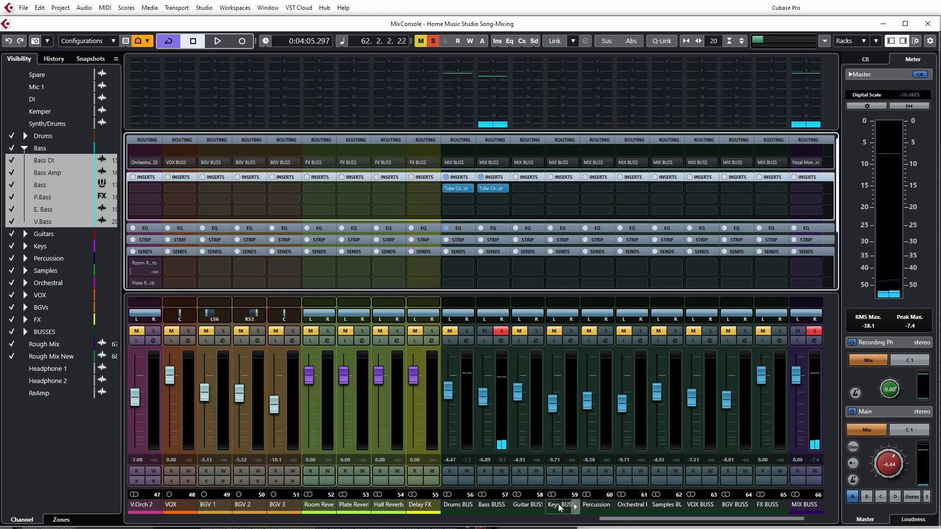
drag(610, 520, 159, 493)
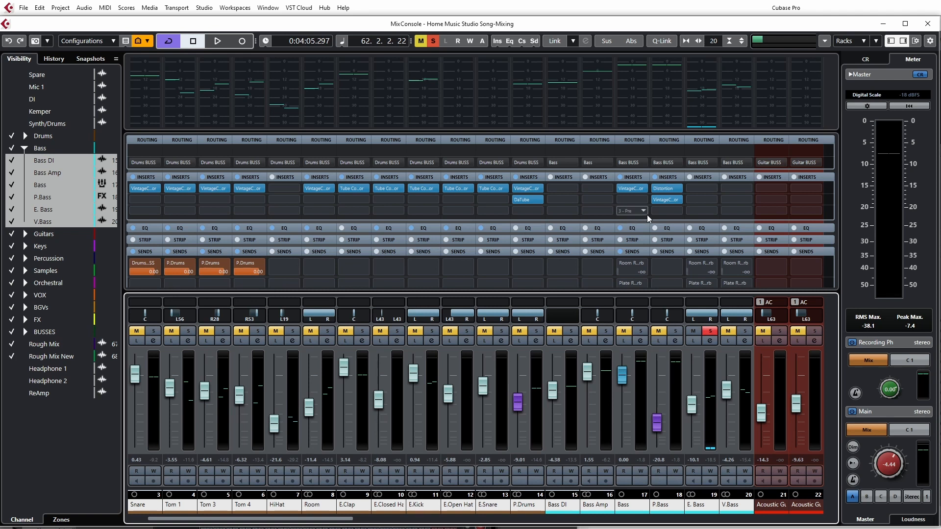
key(F3)
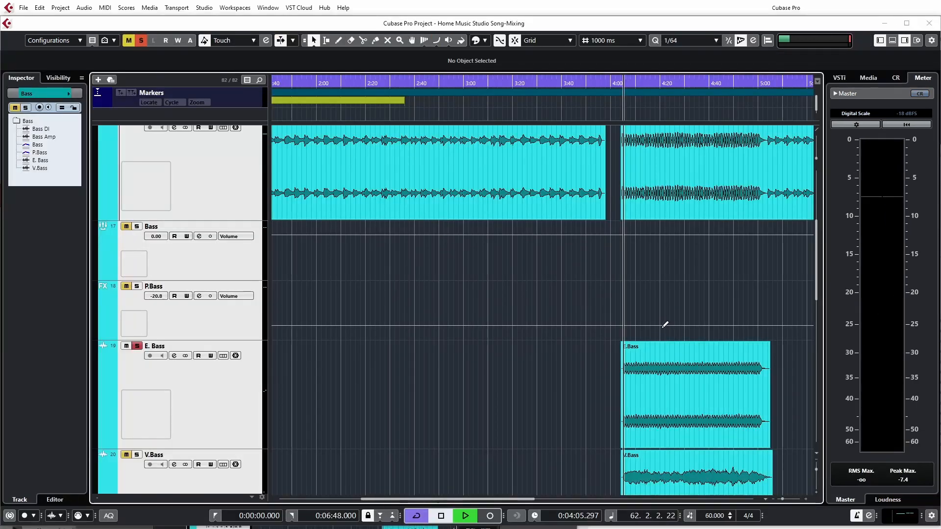
Step: Enable the E. Bass 2 LMF band, sweep it as a narrow boost, and cut about 14.8 dB at 1915 Hz with Q 6.4
key(e)
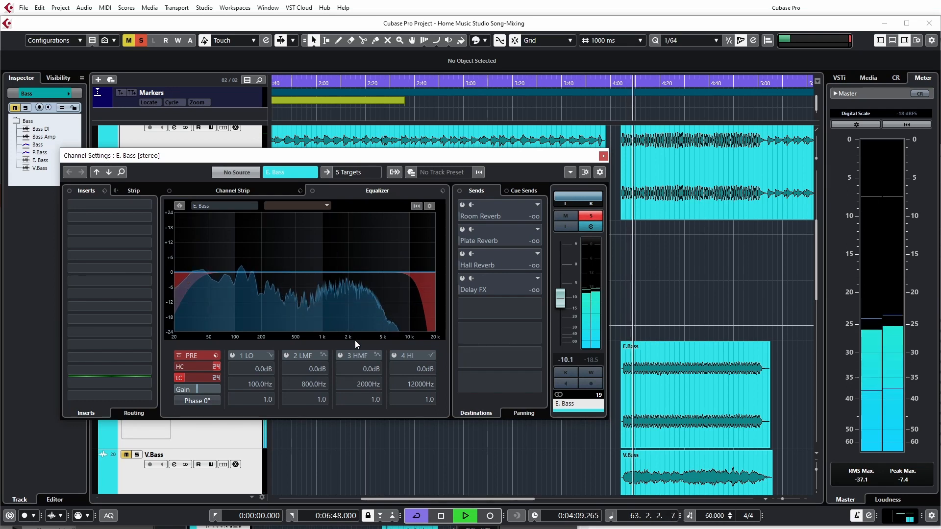
click(286, 355)
drag(314, 272, 334, 237)
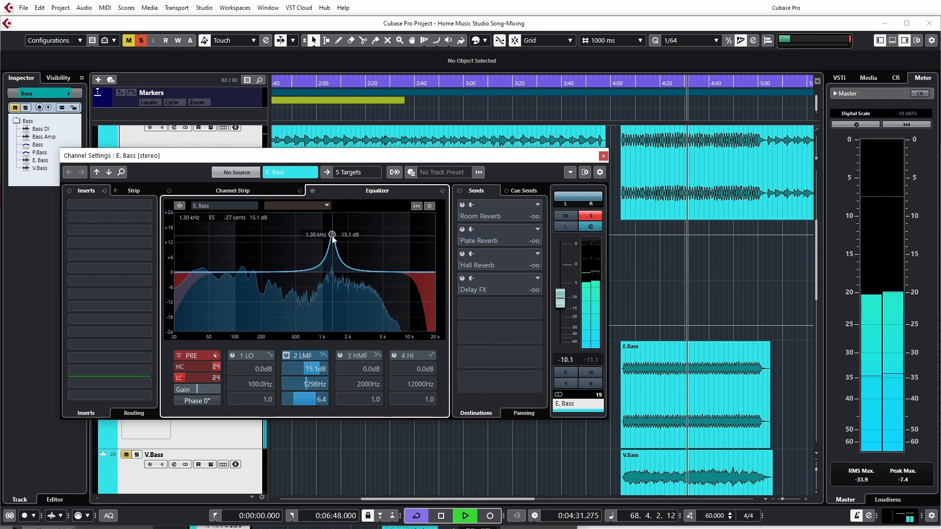
drag(332, 236, 346, 309)
key(space)
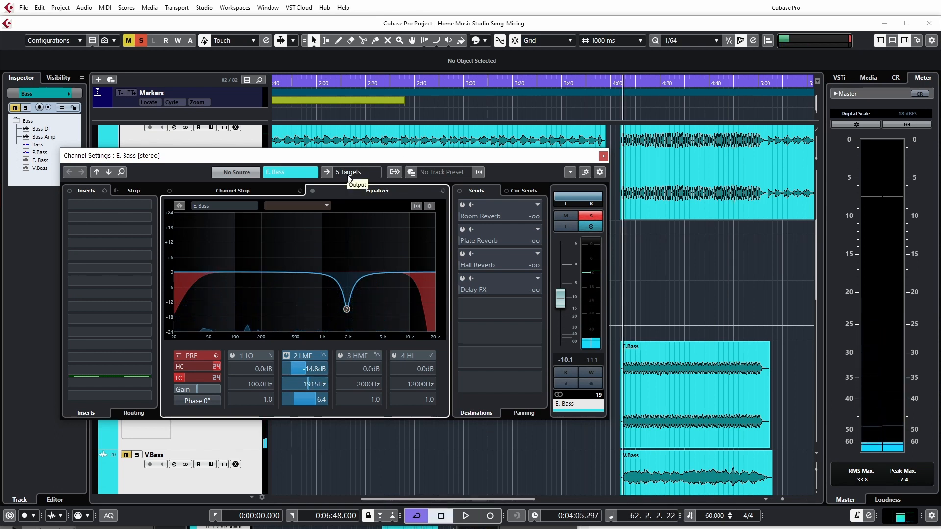
Step: Browse the Steinberg plug-in categories for an effect for the first E. Bass insert slot
click(147, 205)
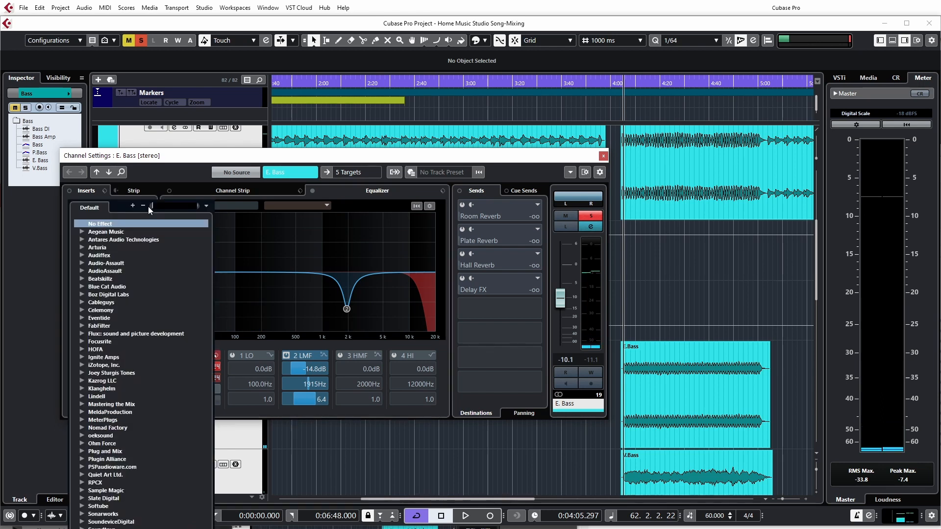
scroll(154, 443, down, 1)
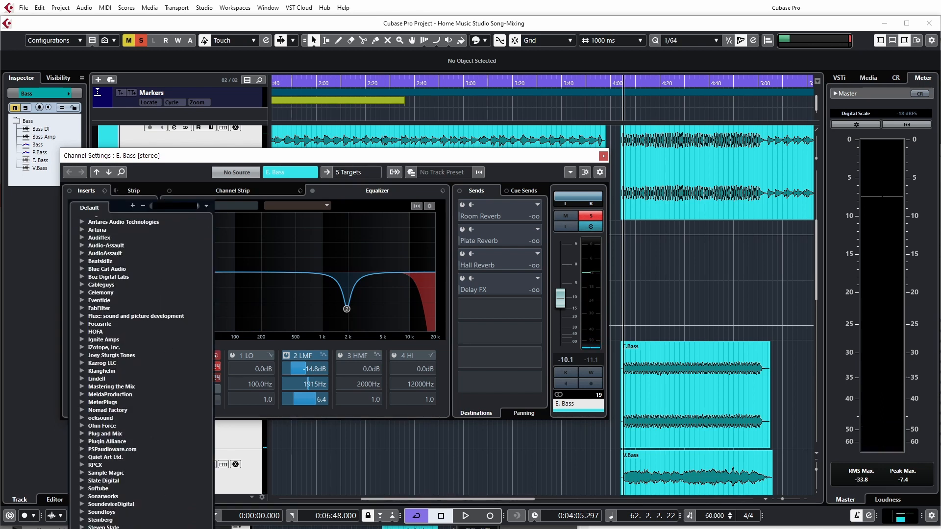
click(83, 521)
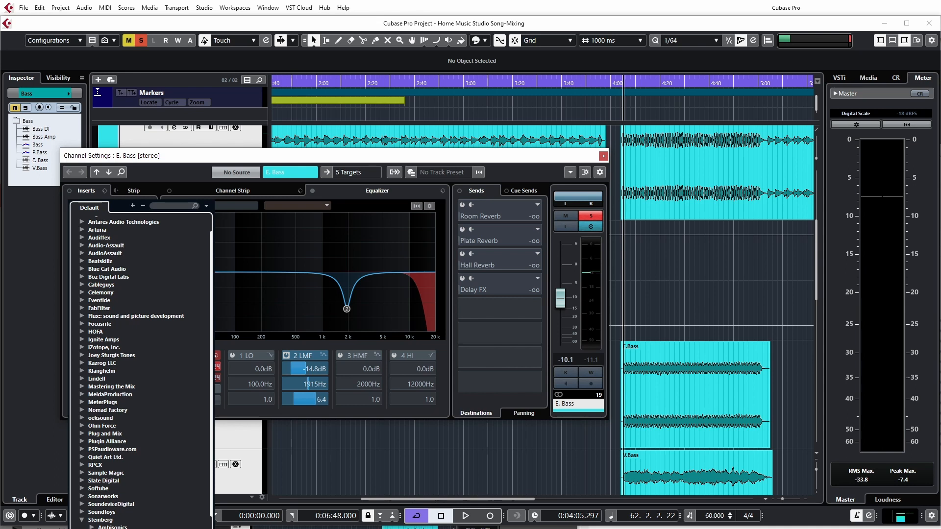
scroll(140, 372, down, 5)
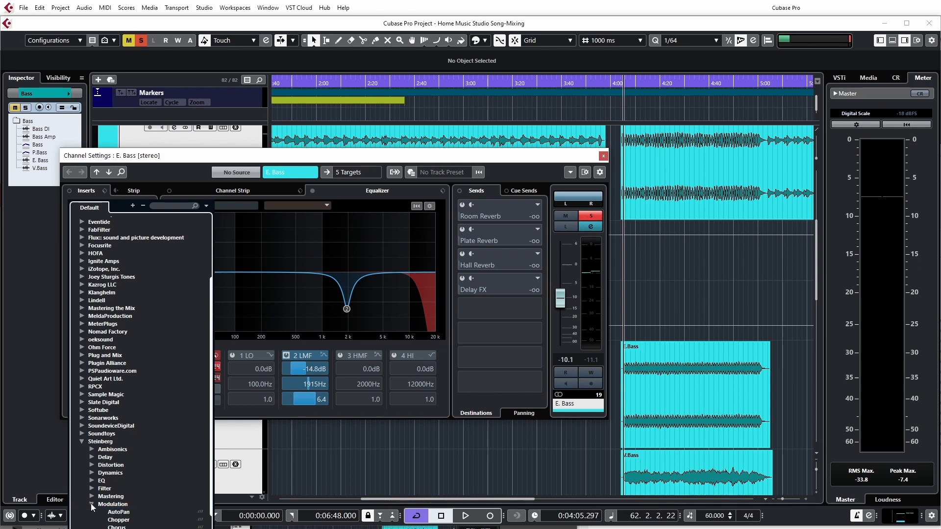
scroll(90, 503, down, 3)
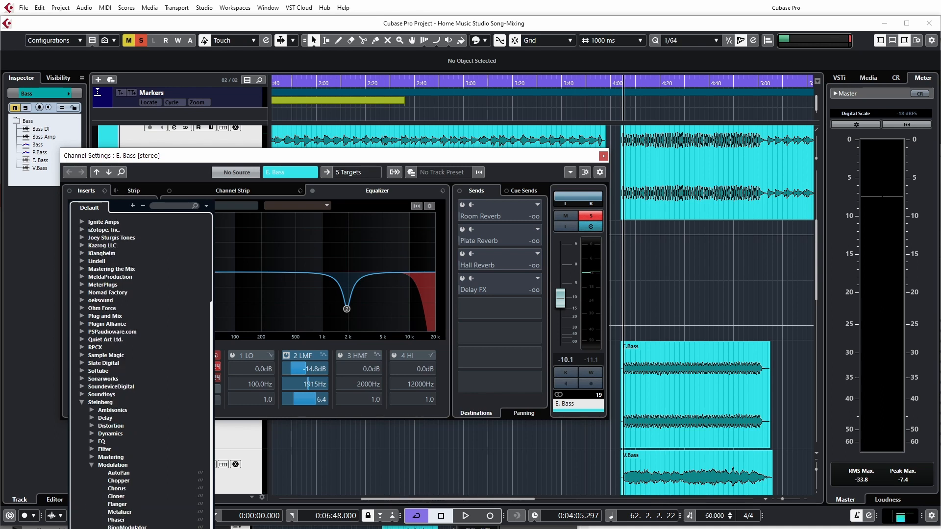
click(92, 465)
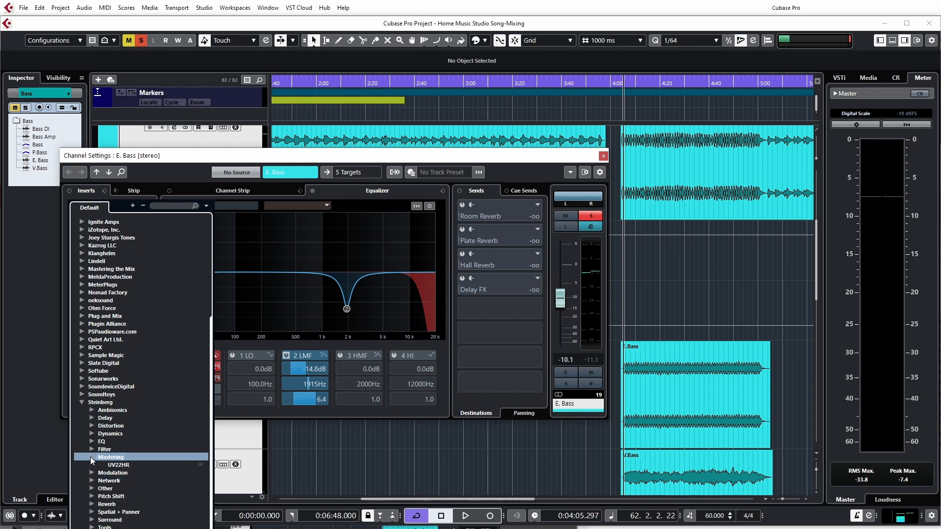
click(91, 450)
click(91, 450)
click(92, 442)
click(91, 442)
click(90, 434)
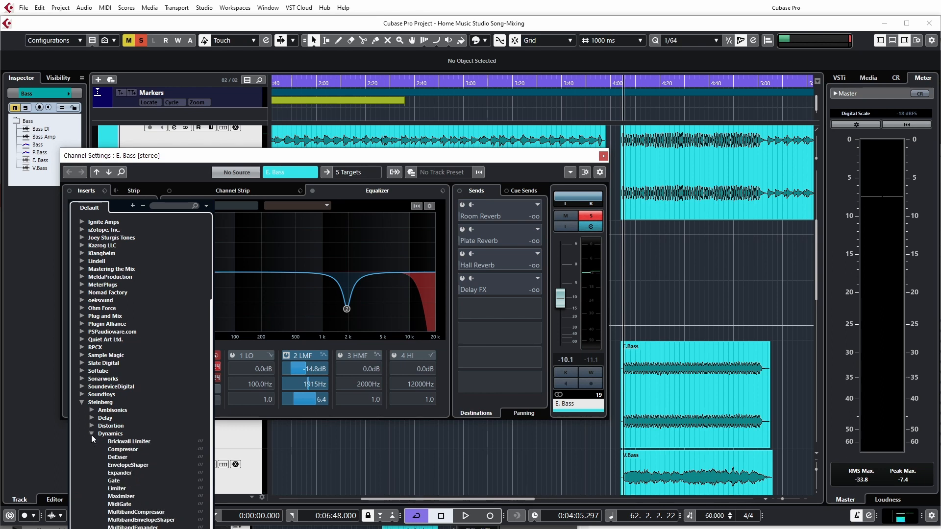
click(91, 435)
click(92, 425)
click(92, 425)
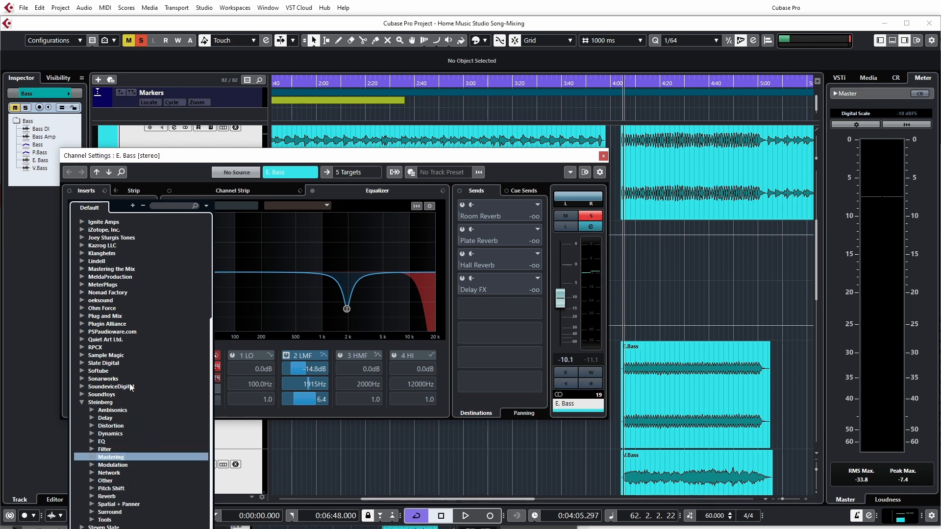
scroll(139, 333, up, 5)
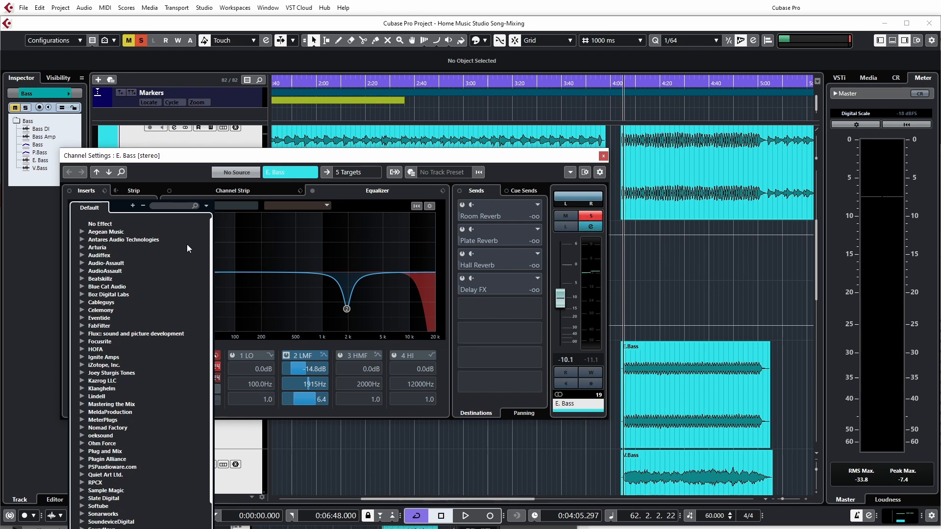
Step: Load iZotope's RX 7 De-click into the first E. Bass insert slot
click(81, 365)
scroll(130, 498, down, 5)
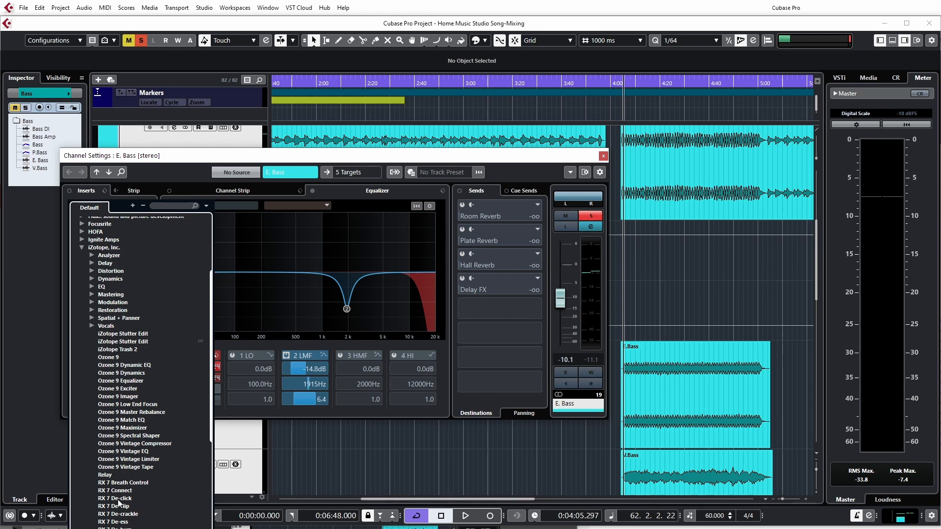
click(117, 499)
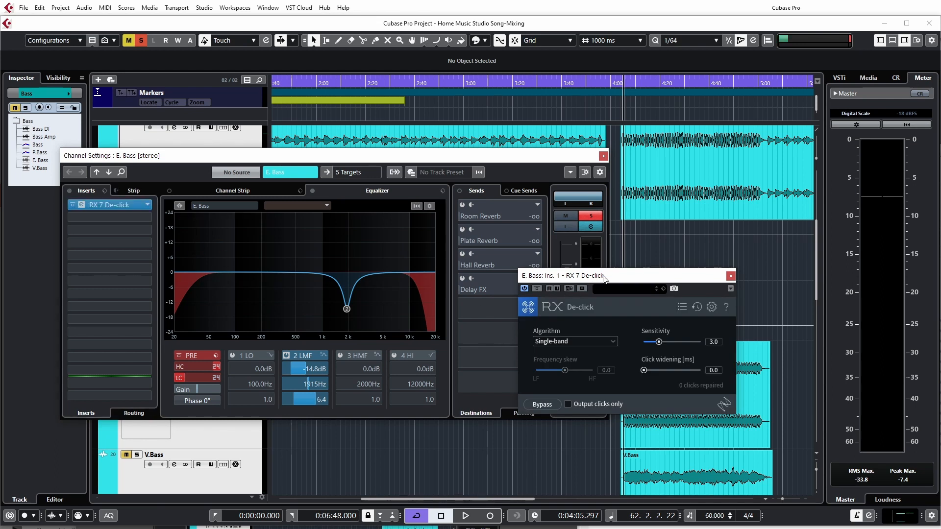
Step: Set the De-click sensitivity to 1.3 on the E. Bass while playing back with Output clicks only enabled
drag(604, 280, 515, 271)
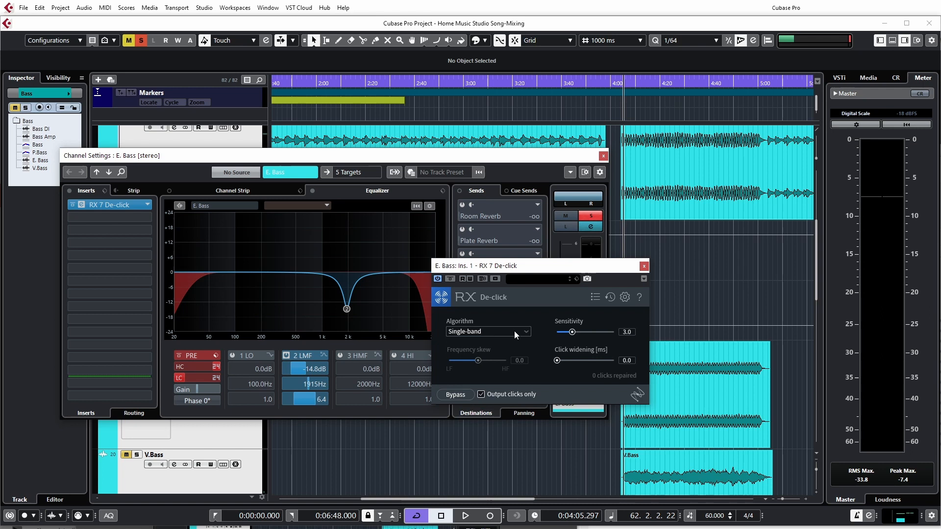
key(space)
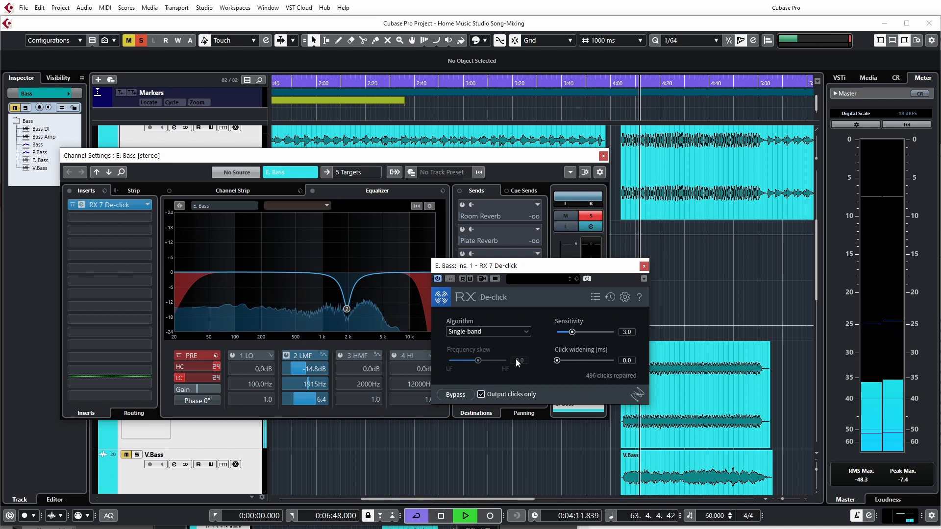
click(524, 334)
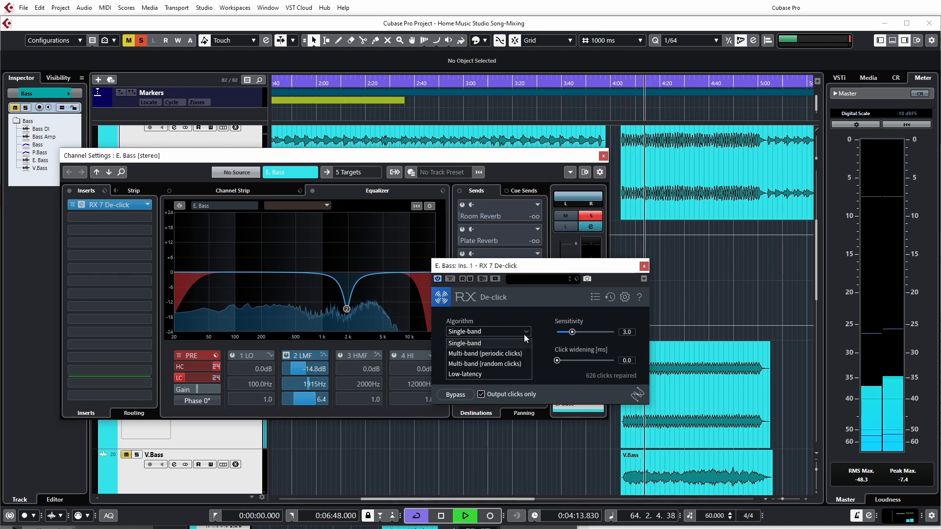
drag(572, 332, 561, 337)
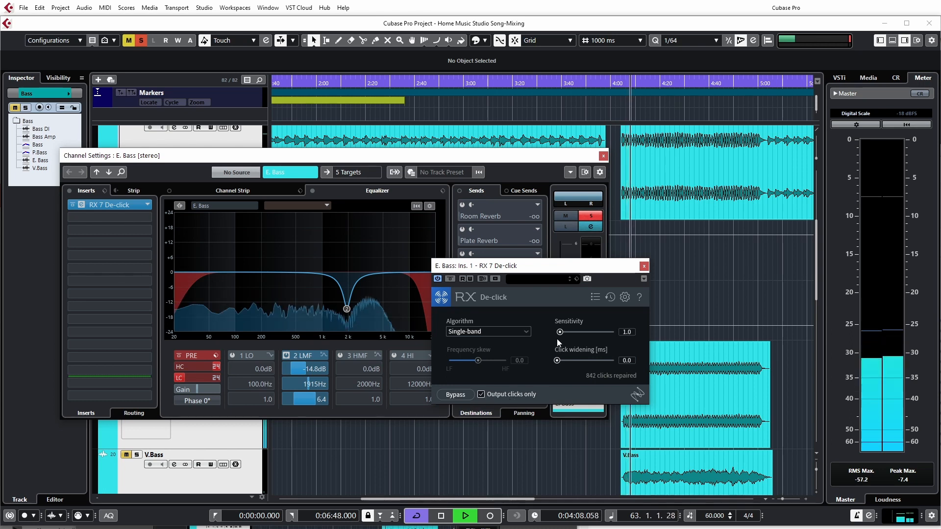
drag(560, 332, 596, 333)
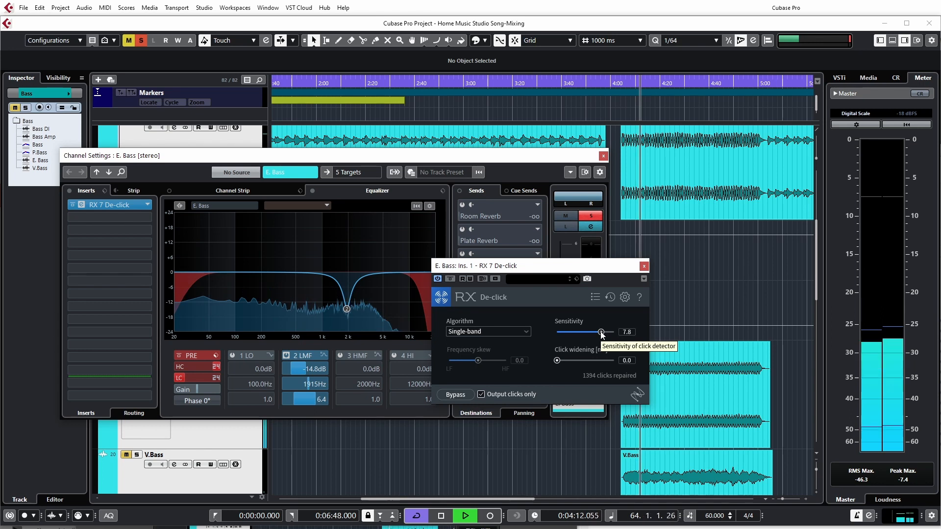
drag(572, 333, 559, 332)
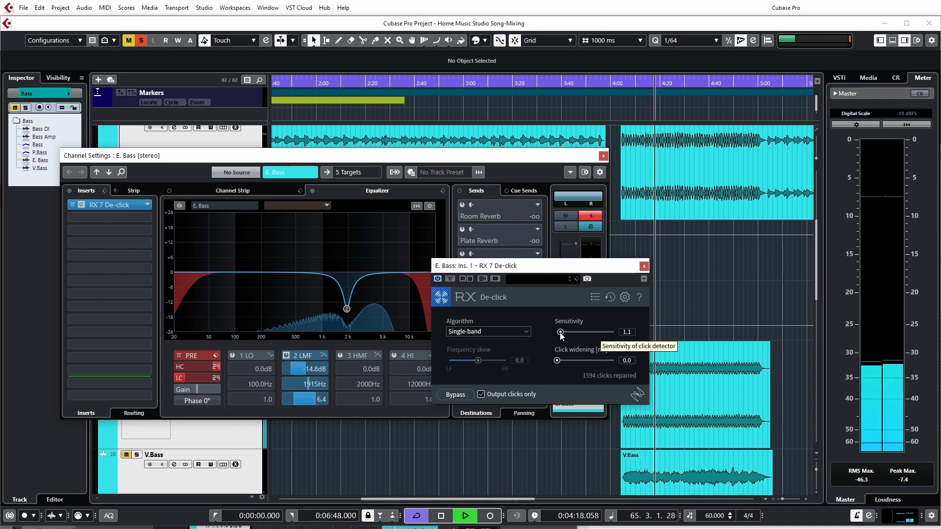
drag(559, 332, 562, 334)
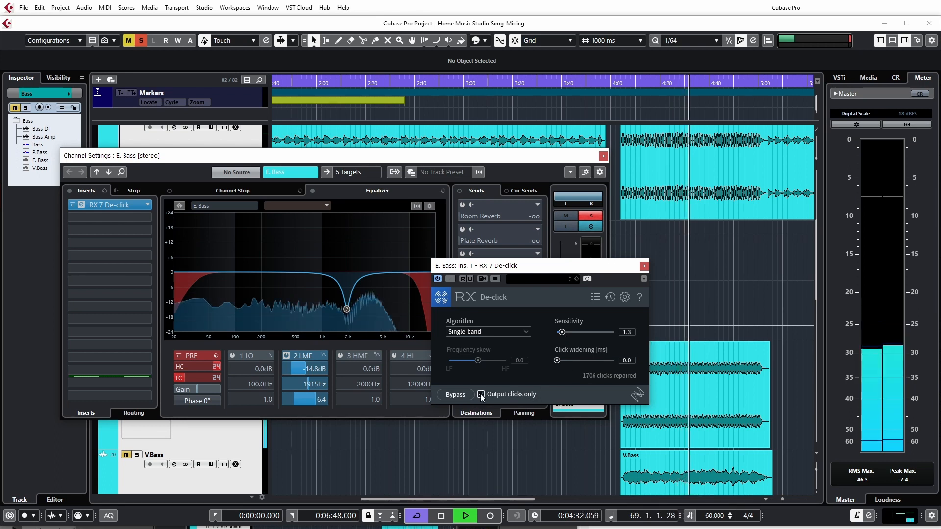
key(space)
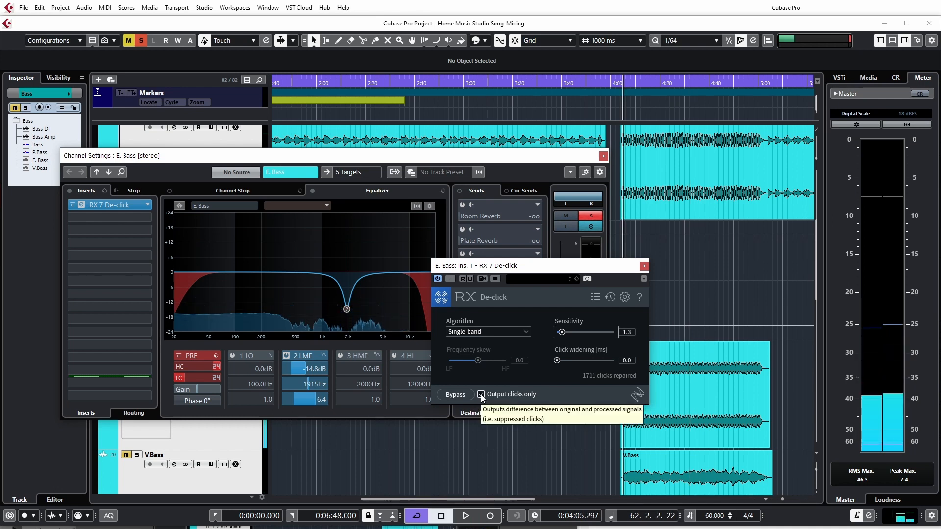
Step: Turn off Output clicks only, then compare the E. Bass with De-click bypassed and active before closing the plug-in
click(481, 395)
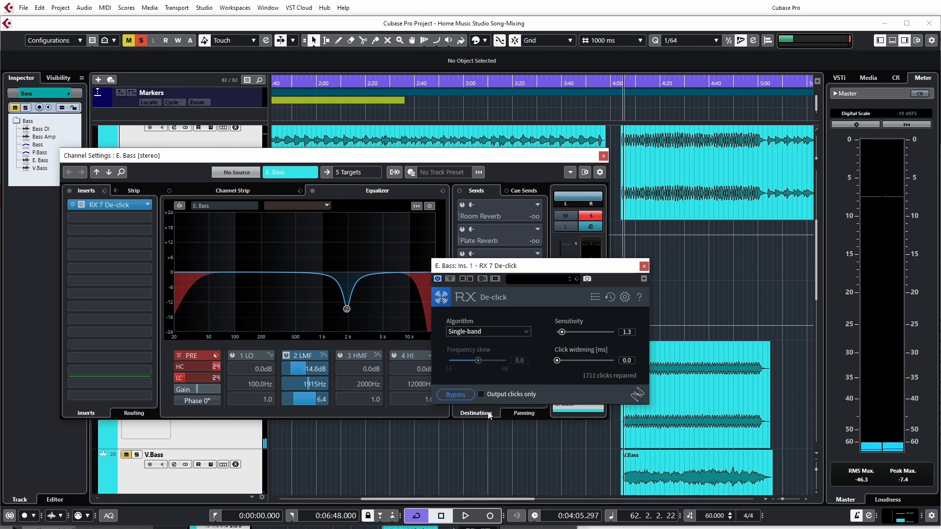
key(space)
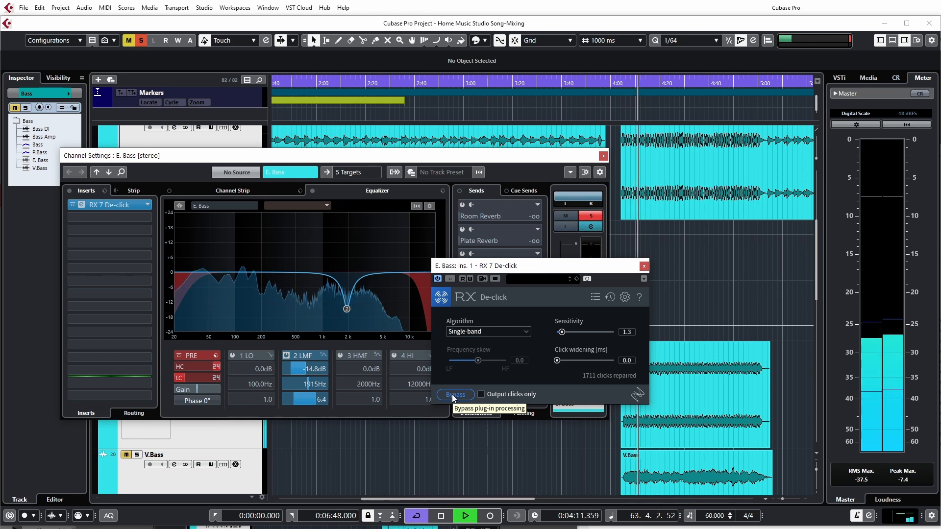
key(space)
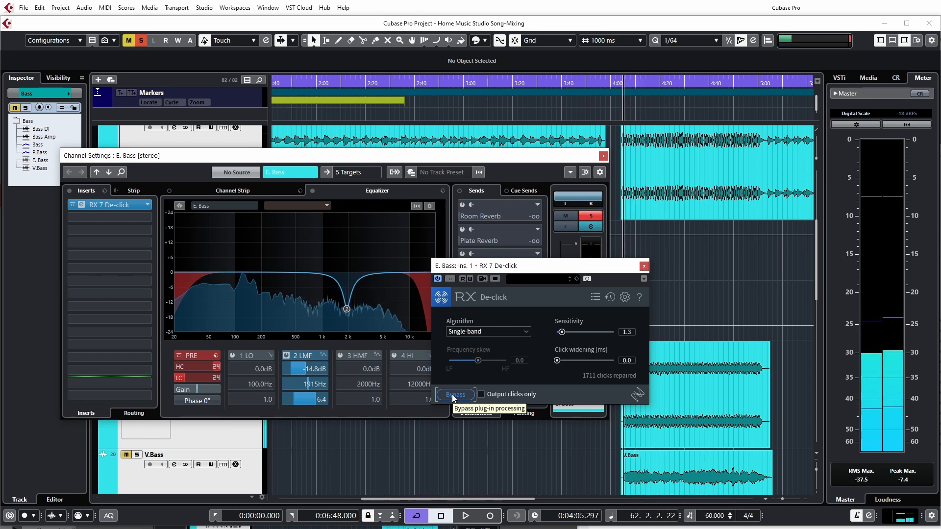
key(space)
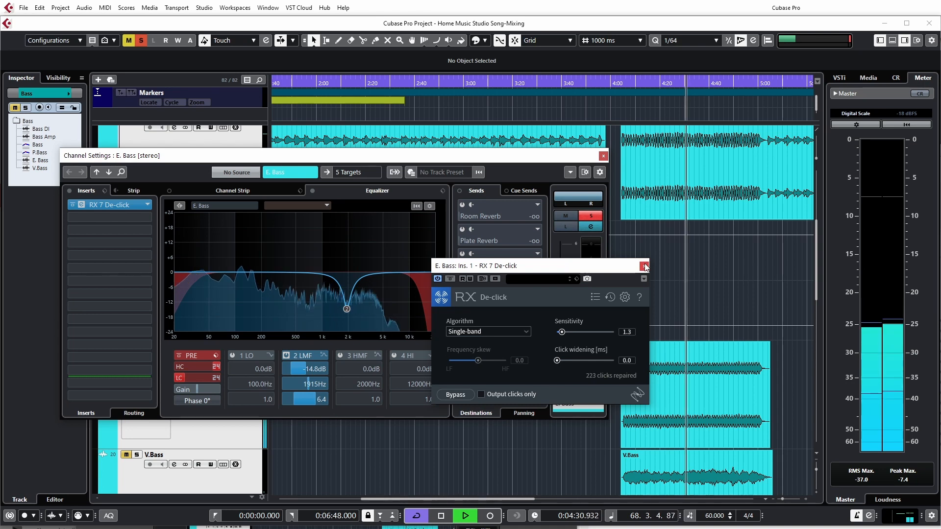
key(space)
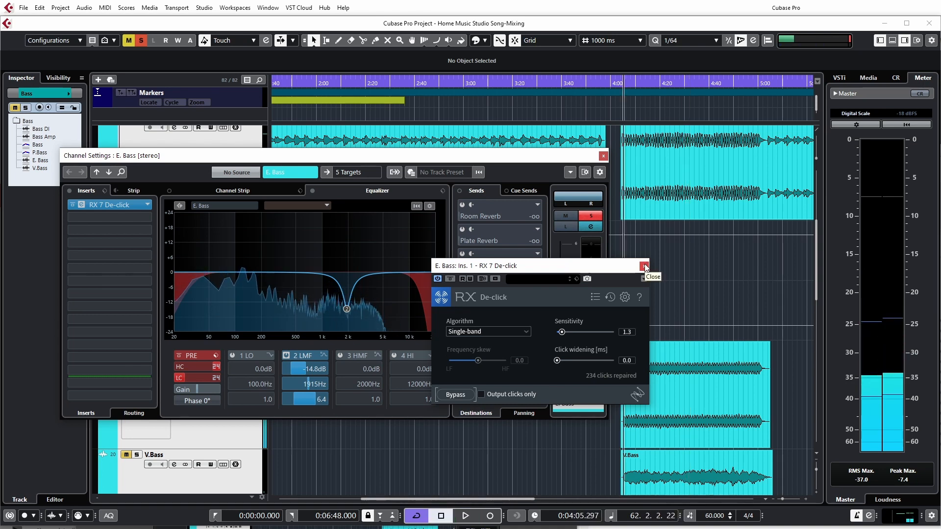
click(643, 266)
Step: Rework the E. Bass 2 LMF band into a cut of about 3.5 dB at 136.2 Hz with Q 2.1, then close the channel settings
drag(87, 294, 125, 253)
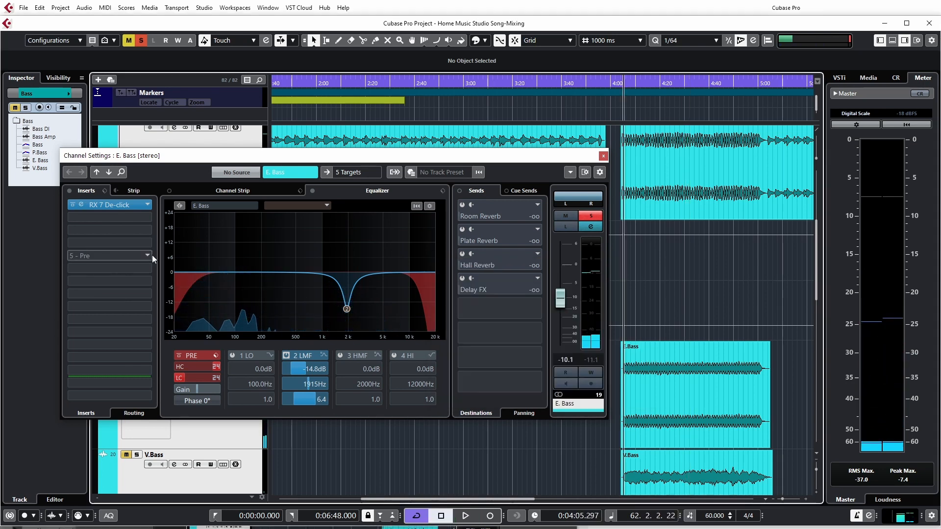
drag(124, 216, 146, 210)
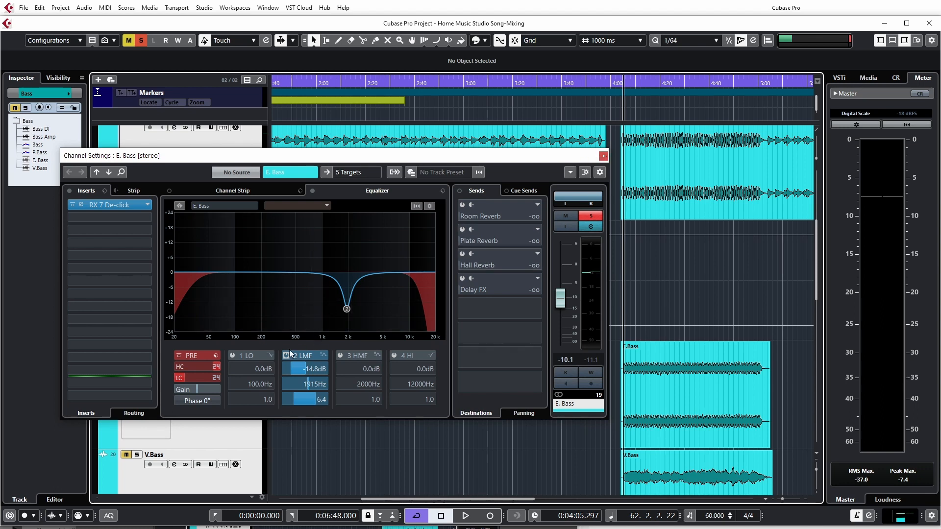
drag(345, 308, 258, 218)
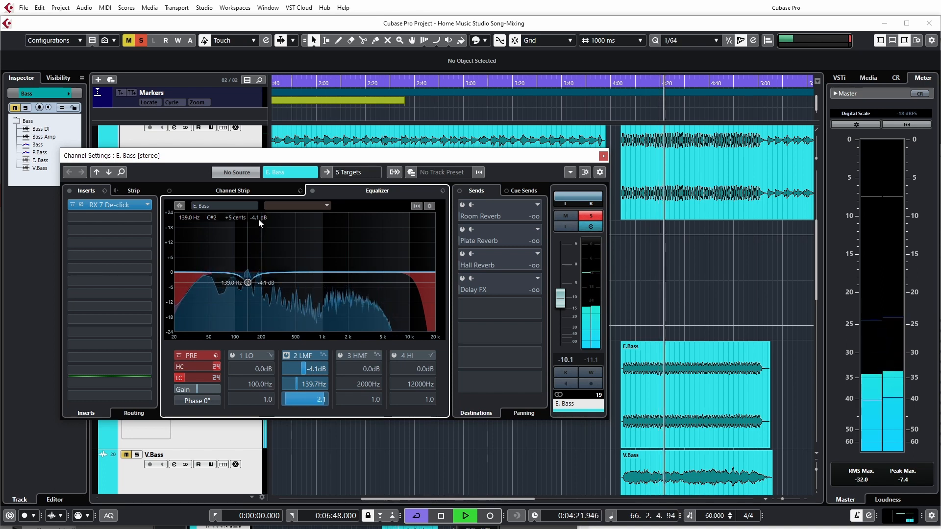
drag(248, 283, 249, 281)
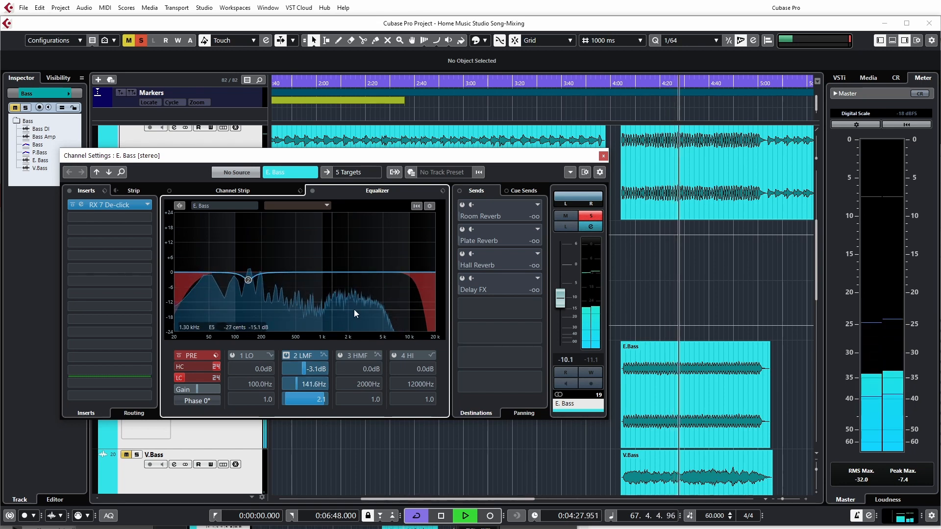
mouse_move(254, 278)
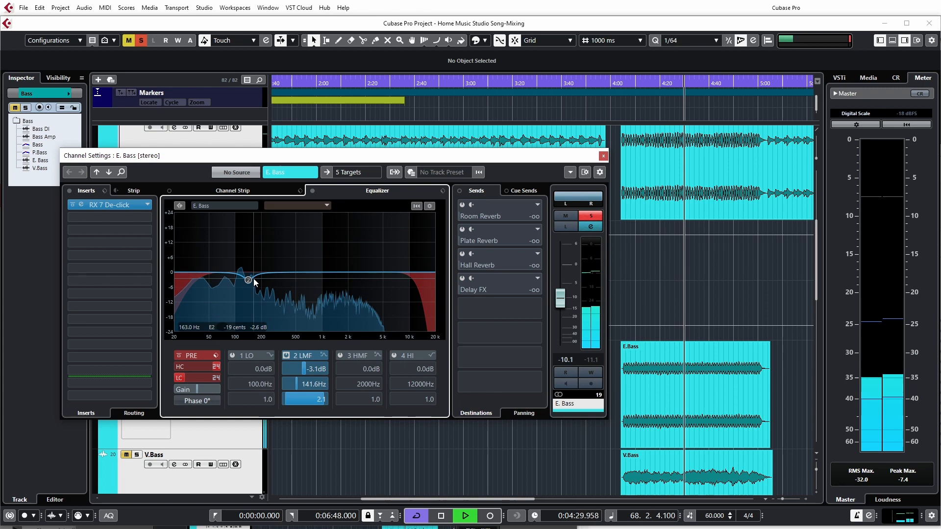
drag(249, 282, 247, 284)
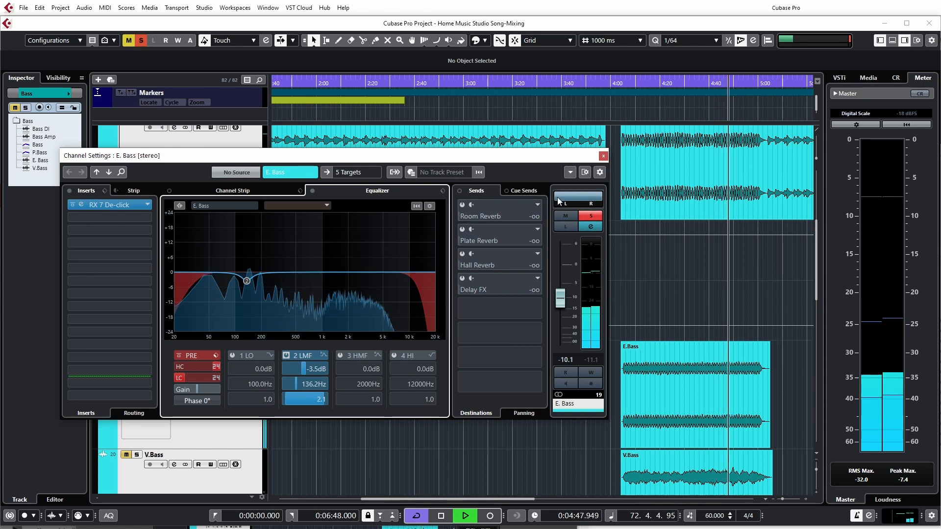
click(602, 156)
Step: Play the V.Bass soloed and enable its EQ low cut at about 39.7 Hz and its high cut
key(space)
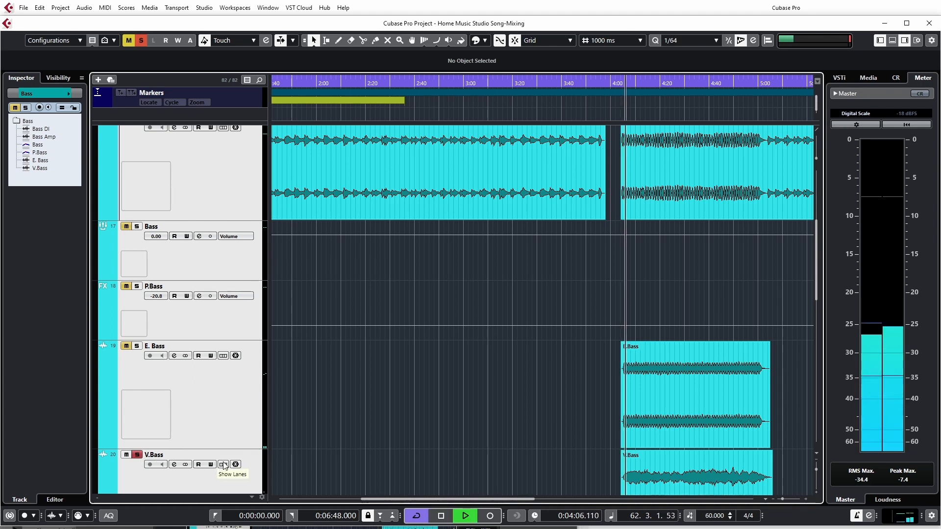
click(174, 464)
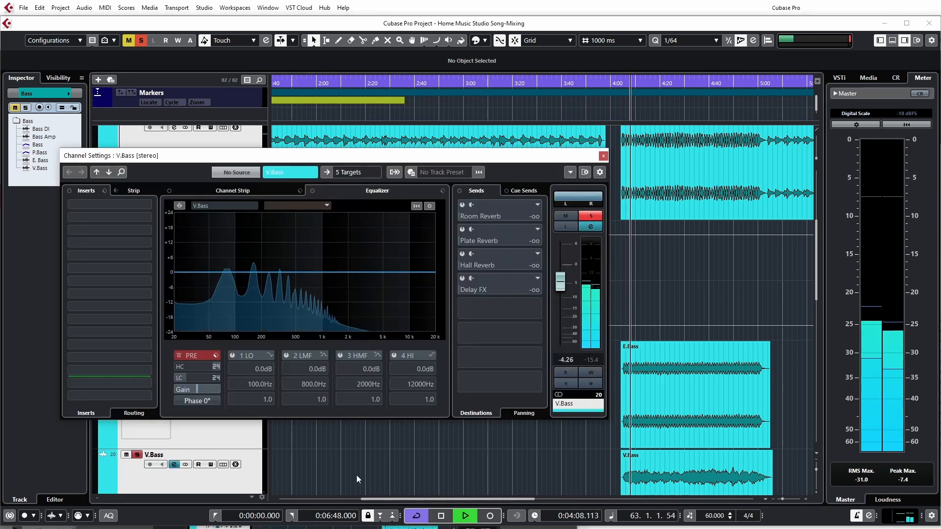
drag(380, 157, 387, 154)
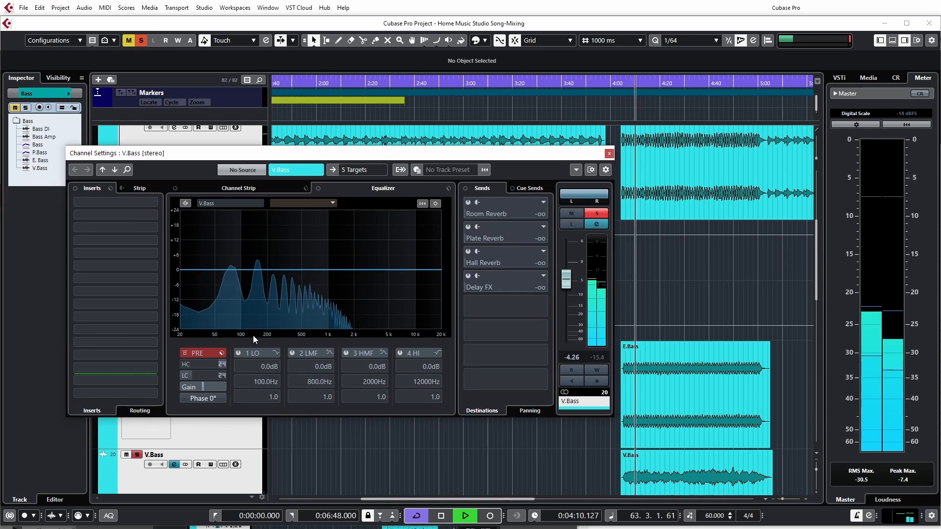
click(185, 376)
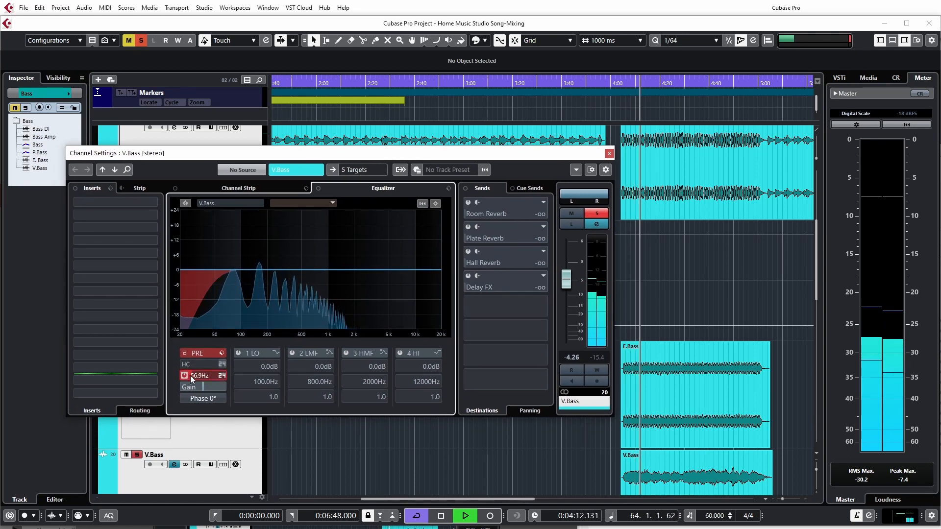
scroll(187, 377, down, 4)
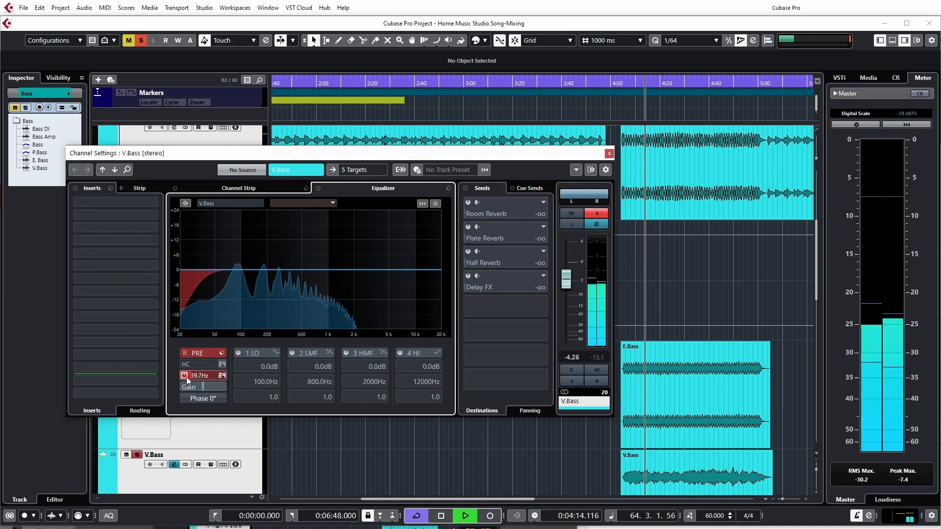
click(184, 364)
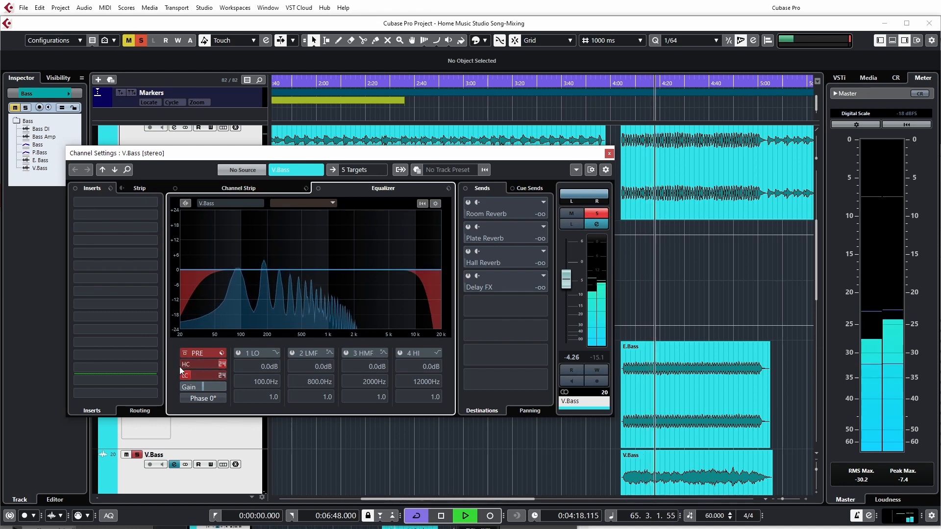
Step: Enable the V.Bass 2 LMF band with a cut of about 2.0 dB at 163.2 Hz, then close the channel settings
click(293, 352)
drag(319, 270, 265, 278)
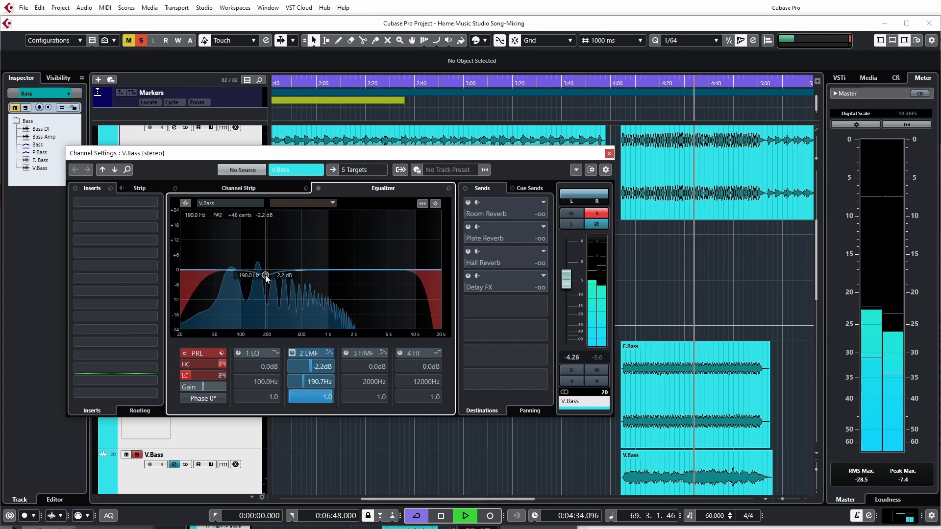
drag(265, 275, 260, 278)
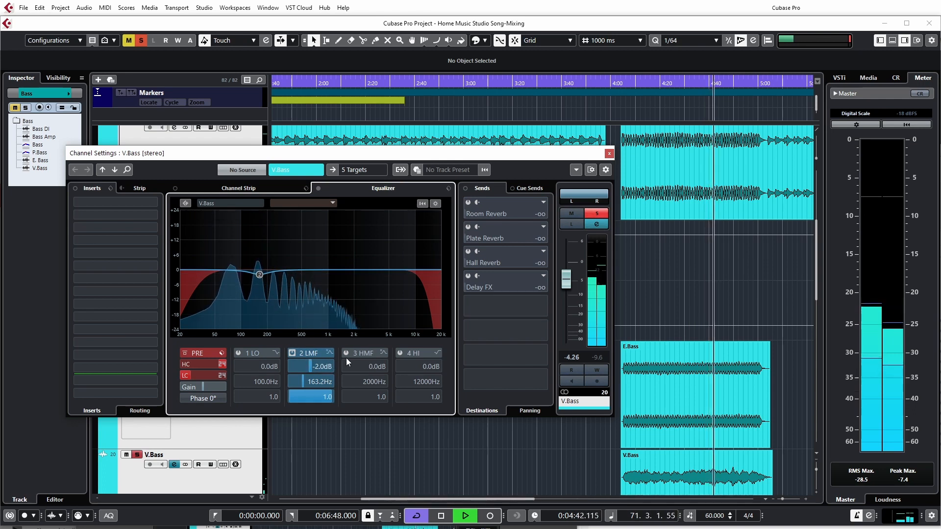
click(608, 155)
key(space)
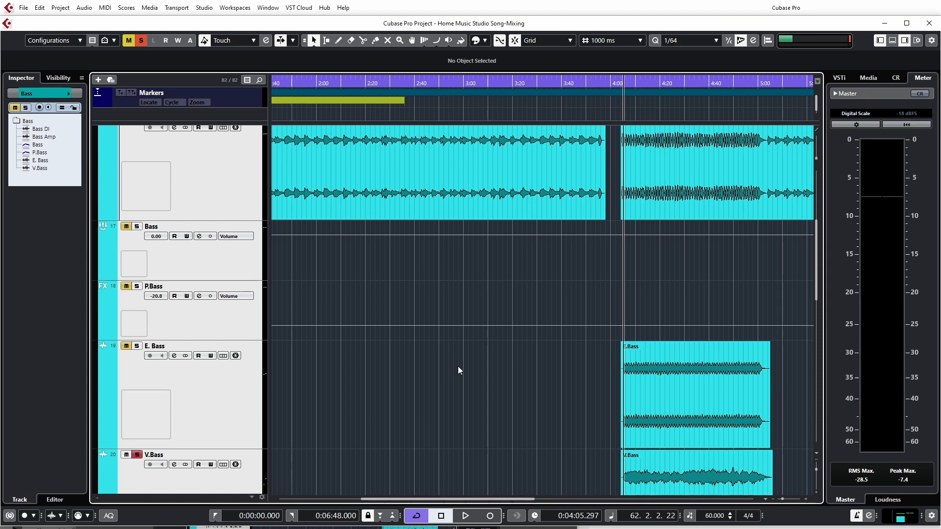
Step: Solo the whole Bass folder and play the section with the E. Bass and V.Bass parts
scroll(359, 426, up, 5)
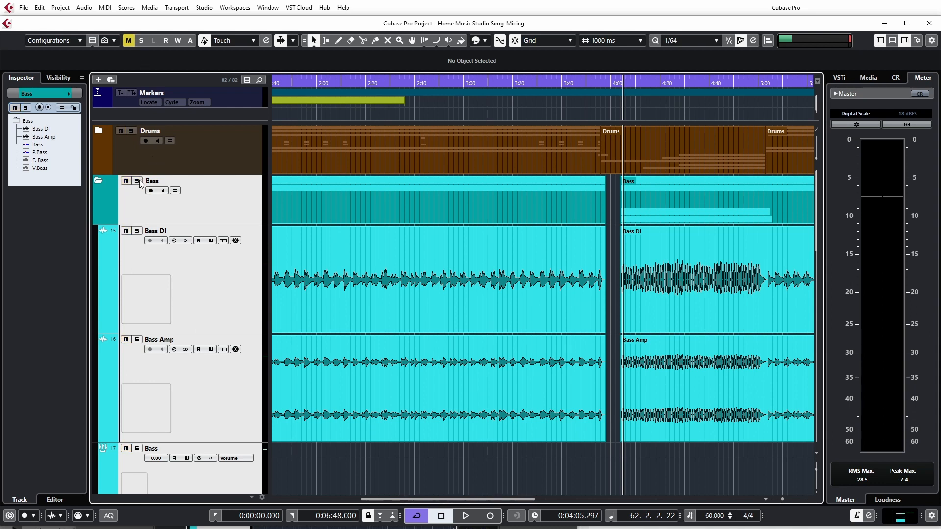
click(137, 182)
scroll(447, 366, down, 6)
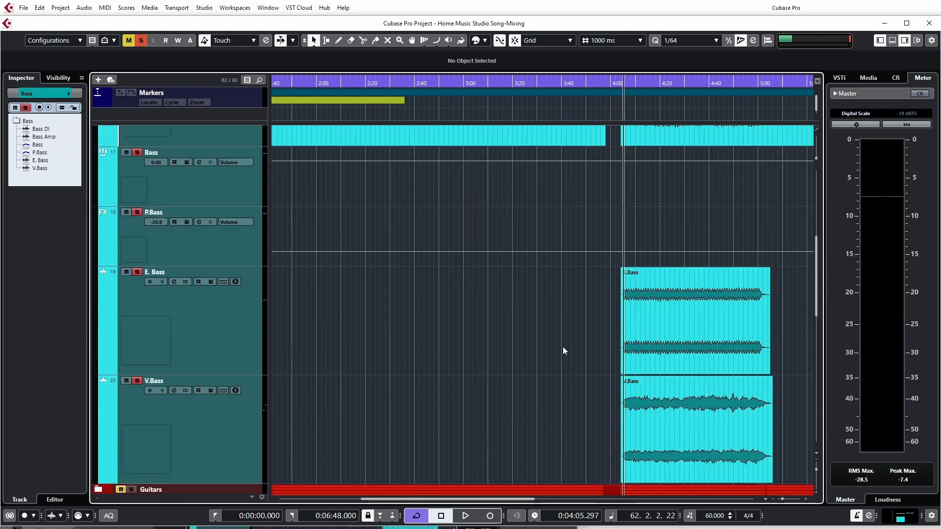
key(space)
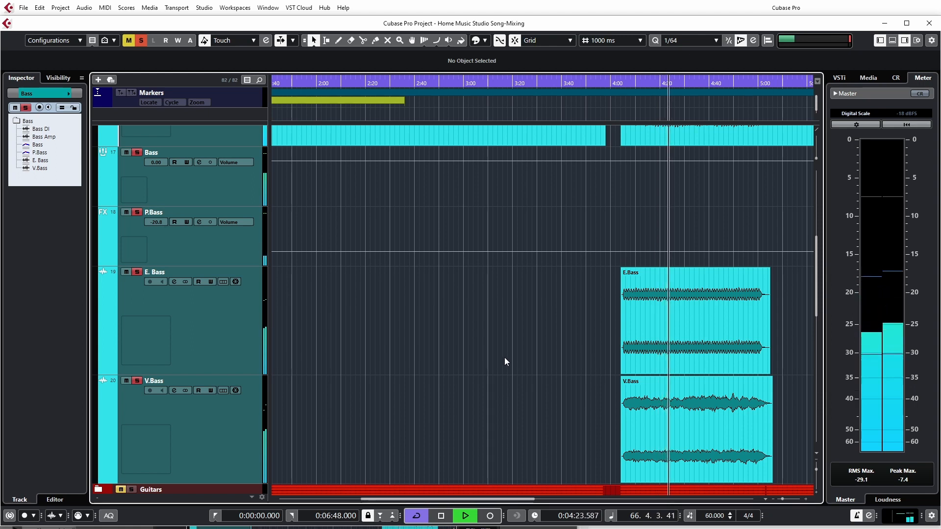
Step: Enable the V.Bass 3 HMF band and shape a wide boost of about 5.7 dB at 1440 Hz with Q 0.4
click(173, 390)
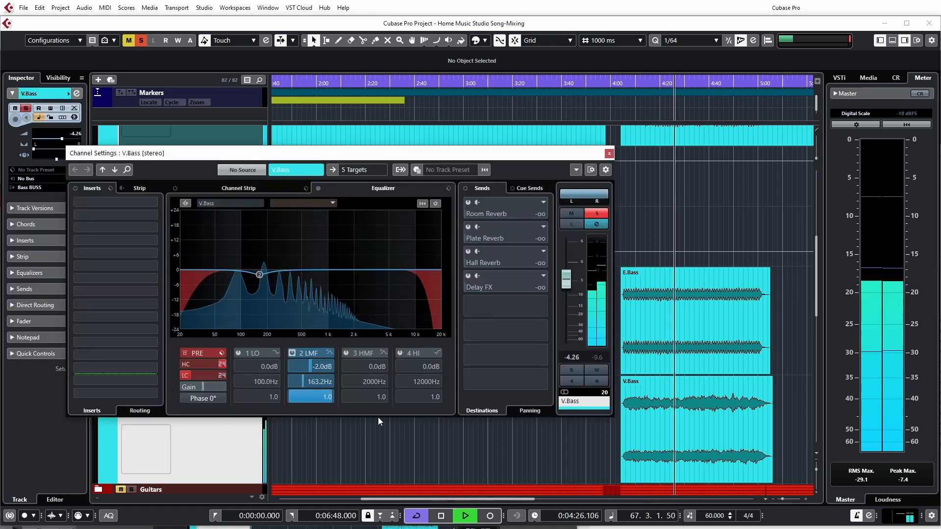
click(346, 353)
drag(354, 270, 319, 240)
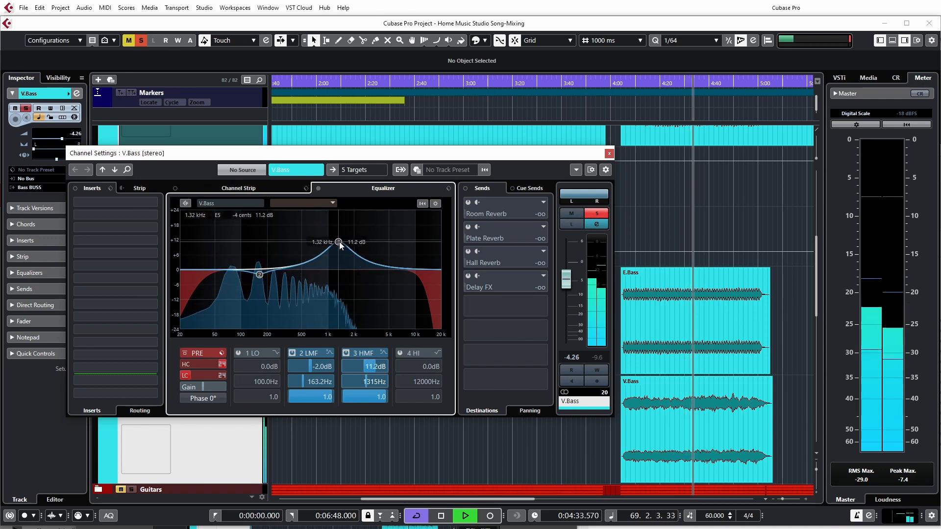
drag(342, 245, 347, 257)
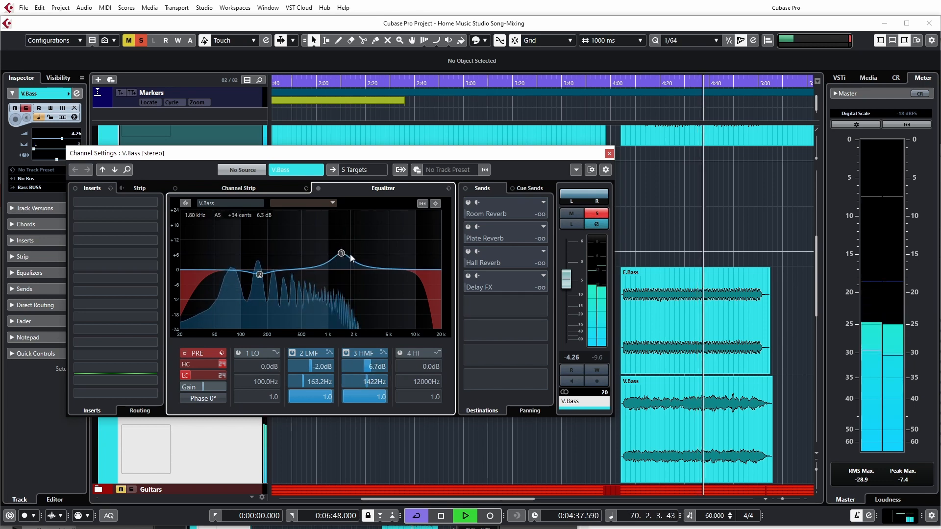
mouse_move(344, 255)
mouse_down()
mouse_move(337, 243)
mouse_move(343, 257)
mouse_up()
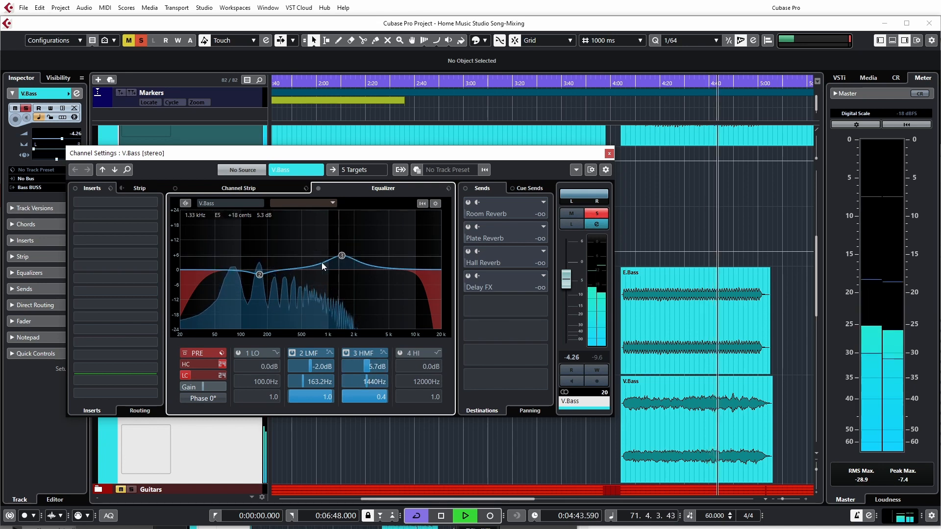
Step: Adjust the V.Bass 2 LMF cut to about 2.6 dB at 149.1 Hz with Q 0.4, stop playback and close the channel settings
drag(261, 276, 258, 281)
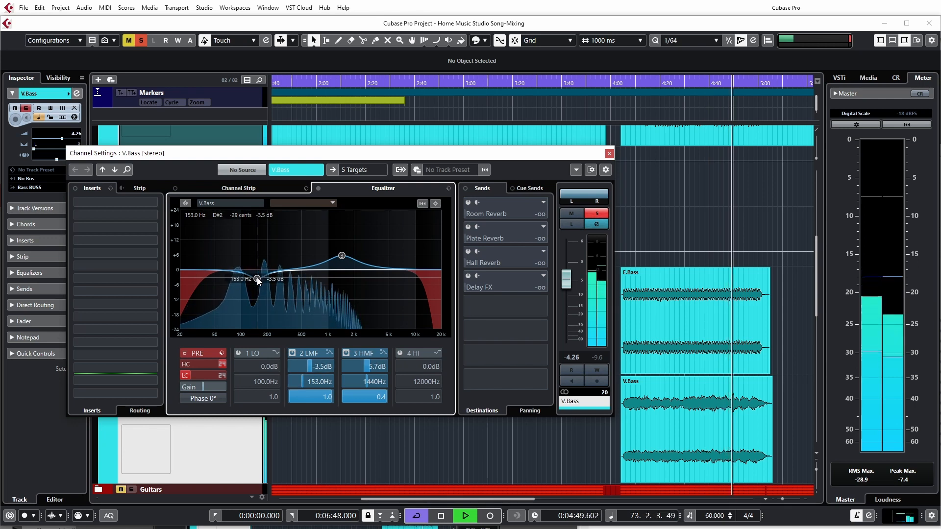
mouse_move(258, 280)
mouse_down()
mouse_move(262, 268)
mouse_move(256, 277)
mouse_up()
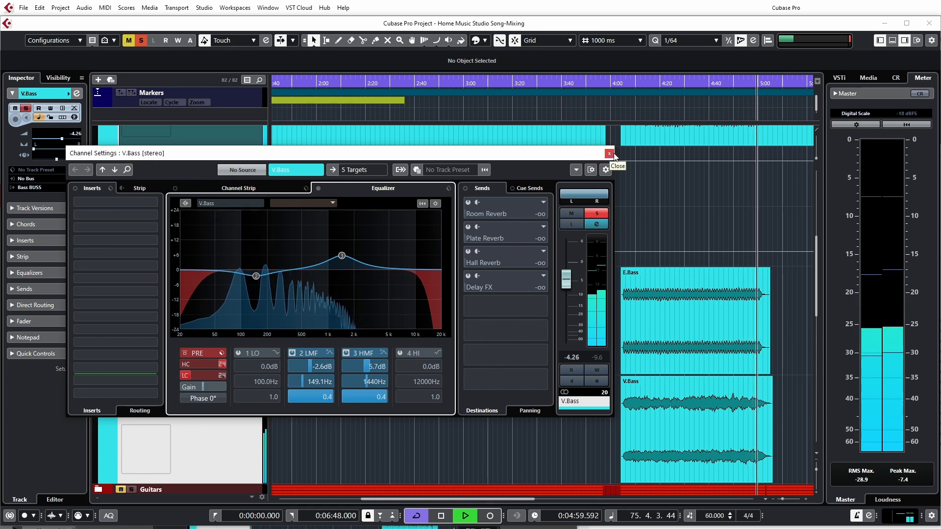
key(space)
click(608, 153)
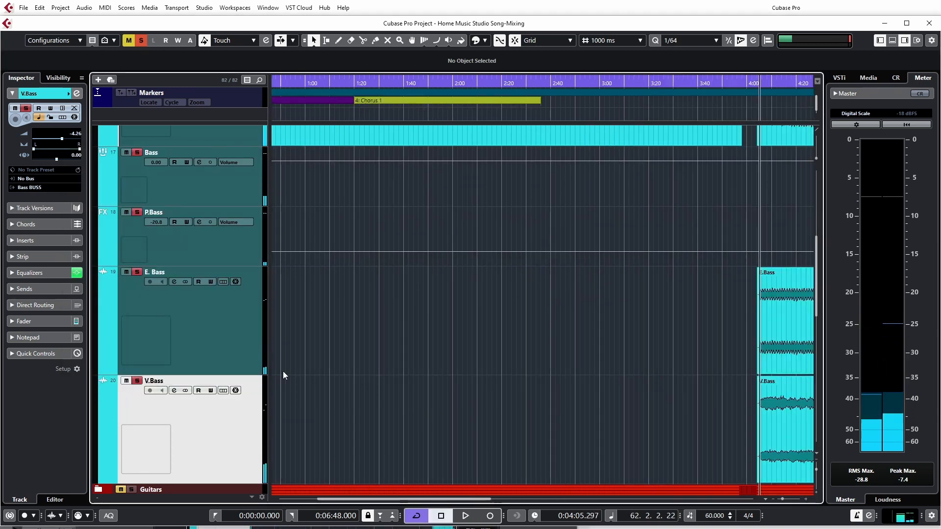
Step: Play the start of the E. Bass and V.Bass section briefly with only the bass tracks soloed
scroll(576, 415, up, 3)
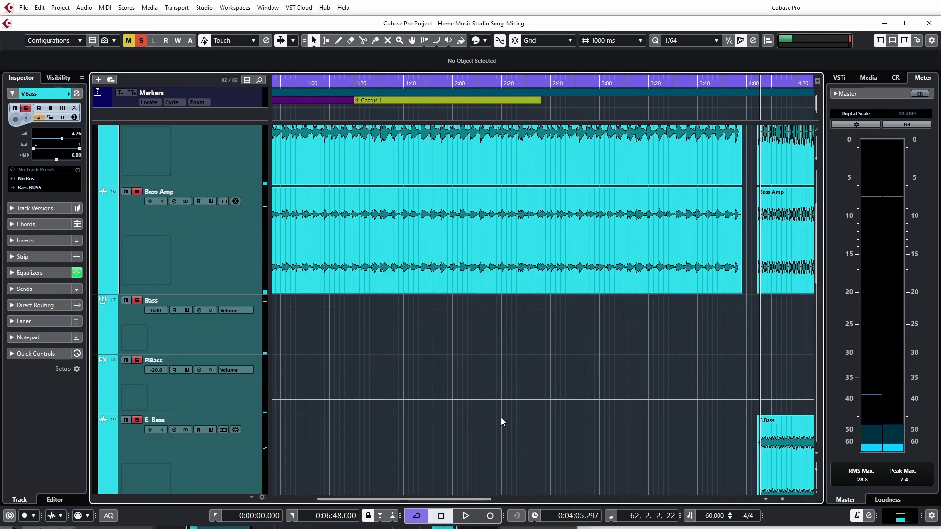
key(space)
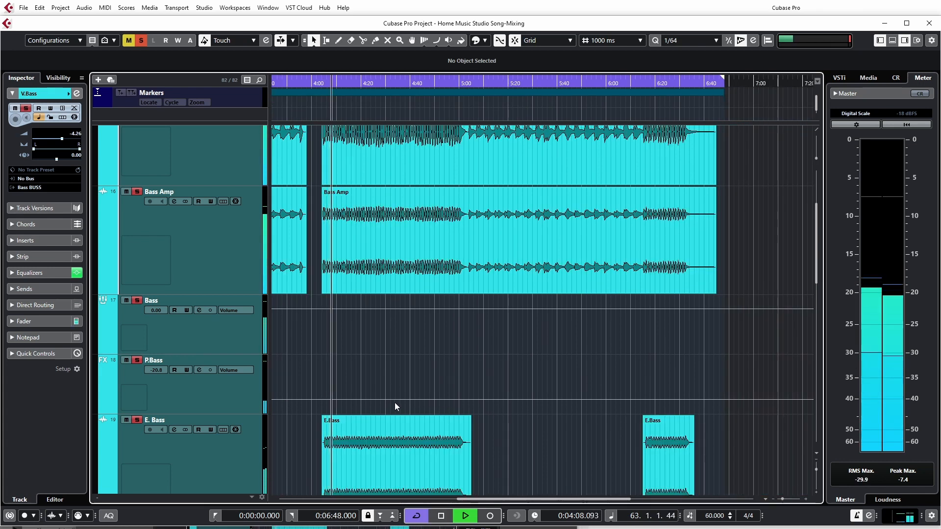
key(space)
Step: Solo the Drums folder together with the Bass folder and play the section to hear how the bass parts sit against the drums
scroll(147, 240, up, 3)
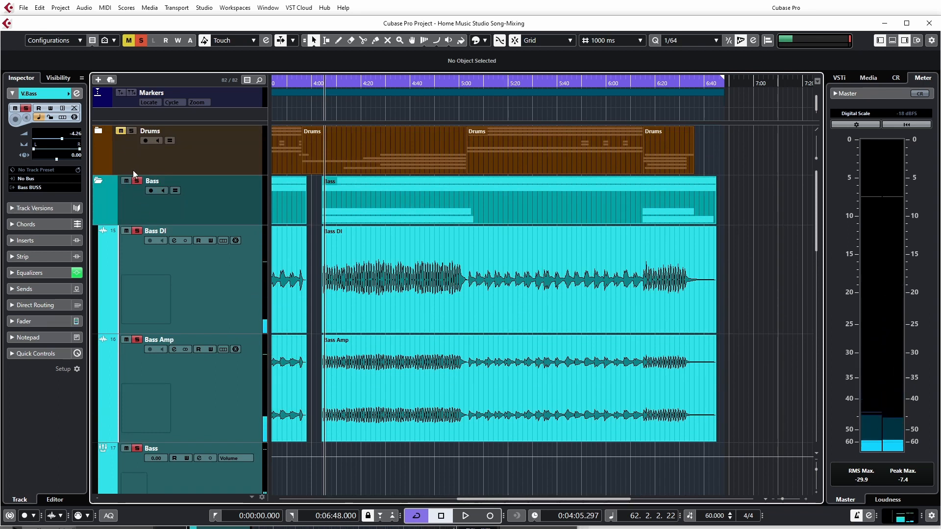
click(136, 133)
key(space)
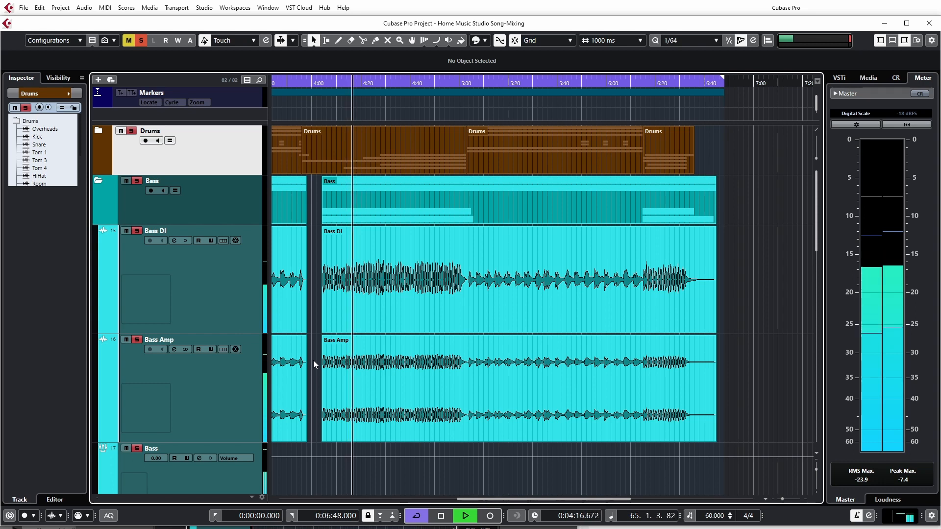
scroll(313, 362, down, 3)
scroll(314, 366, down, 1)
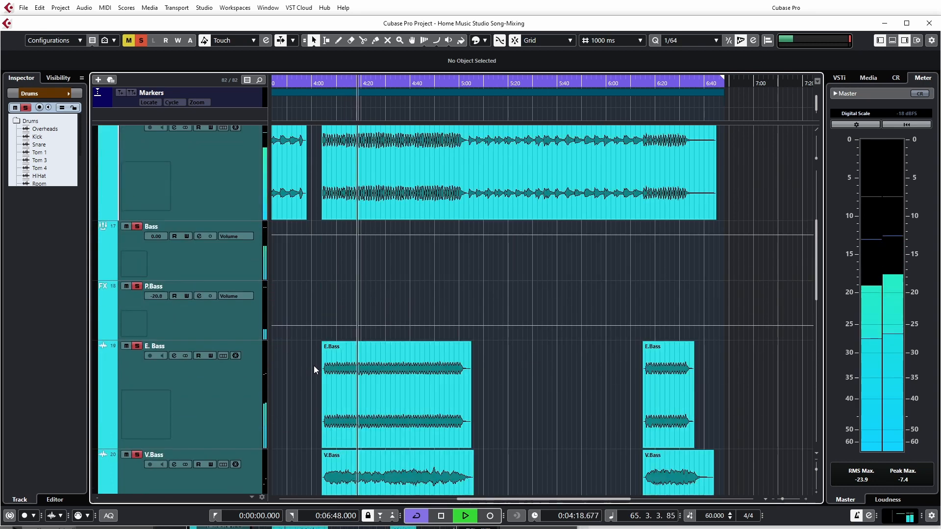
scroll(313, 366, down, 1)
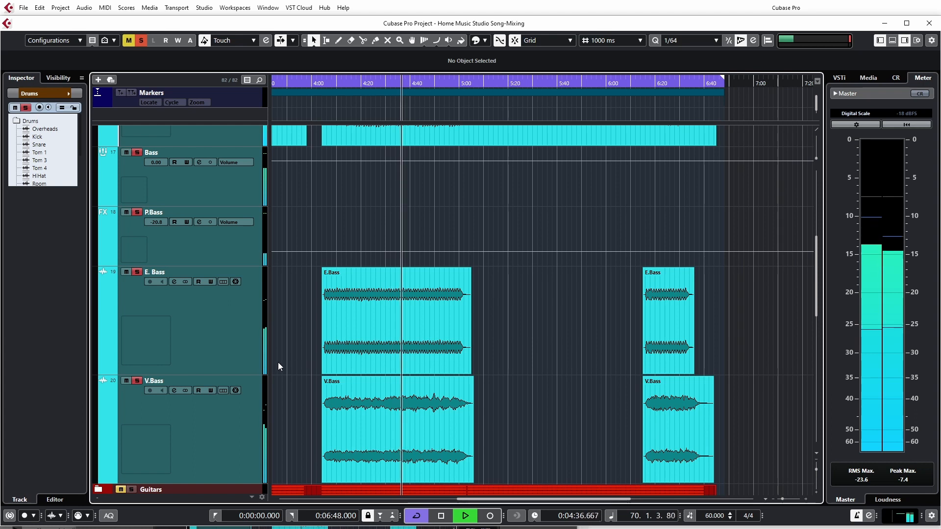
scroll(289, 362, up, 3)
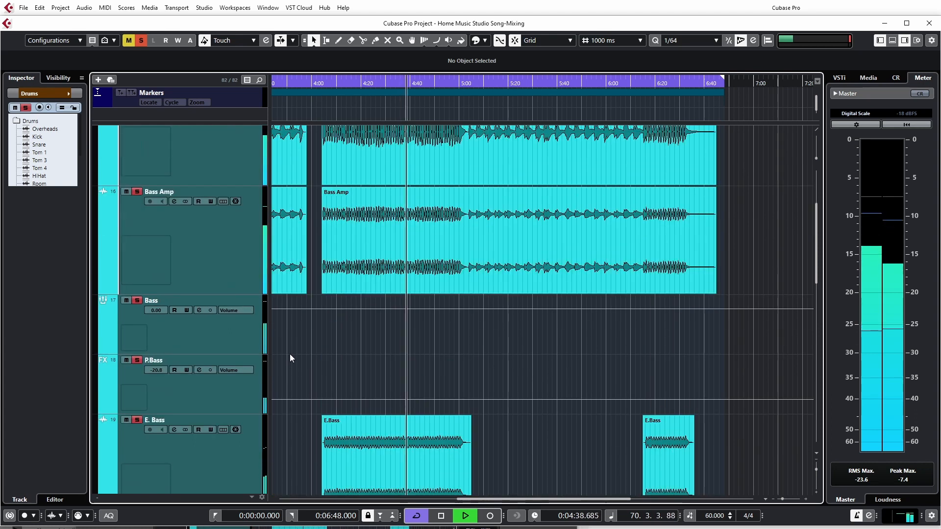
scroll(290, 355, up, 2)
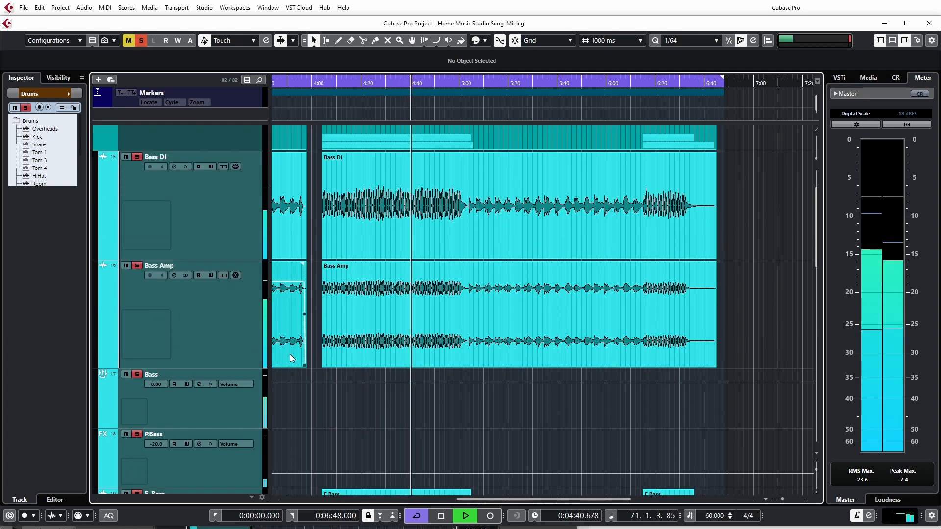
scroll(245, 326, up, 2)
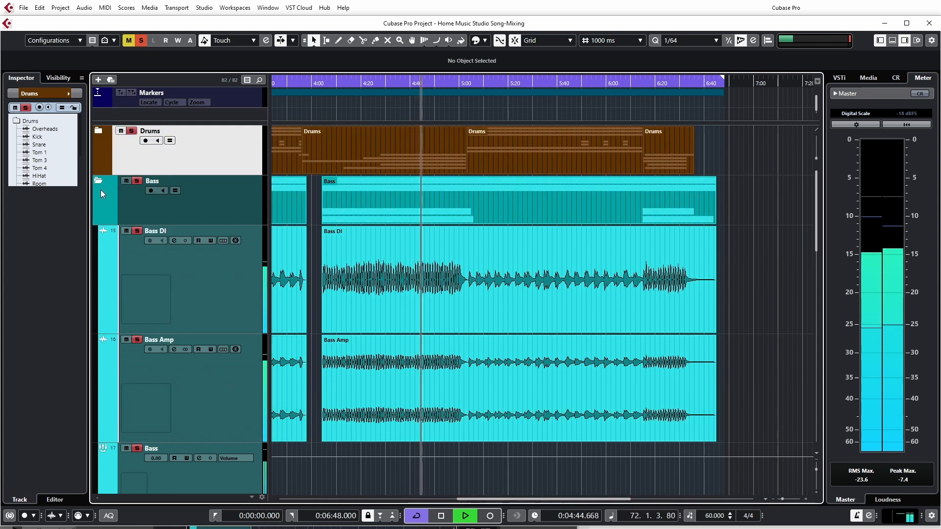
key(space)
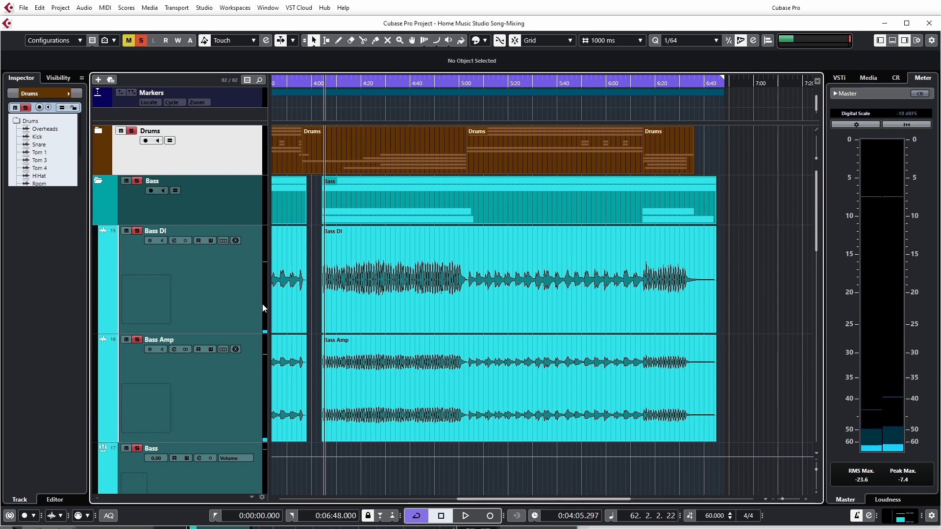
Step: Open the MixConsole and select all six bass channels from Bass DI through V.Bass
key(F3)
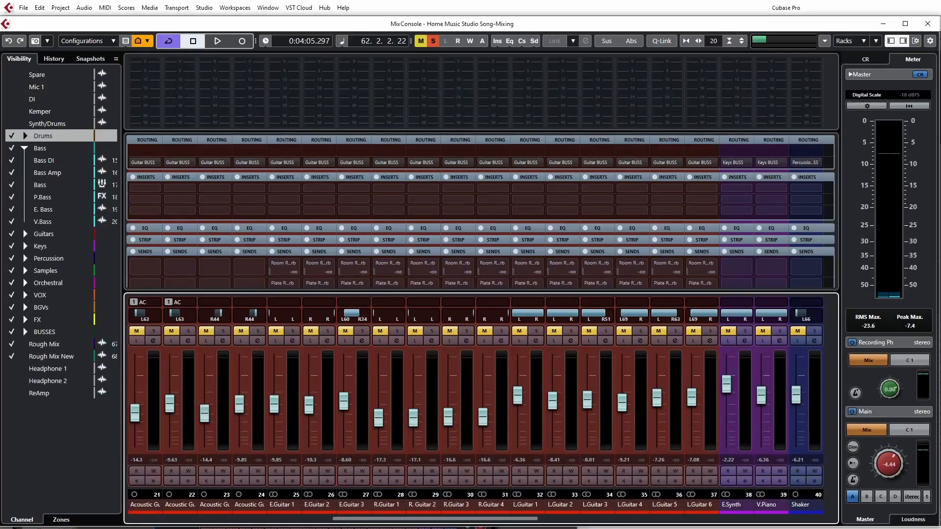
drag(430, 522, 329, 527)
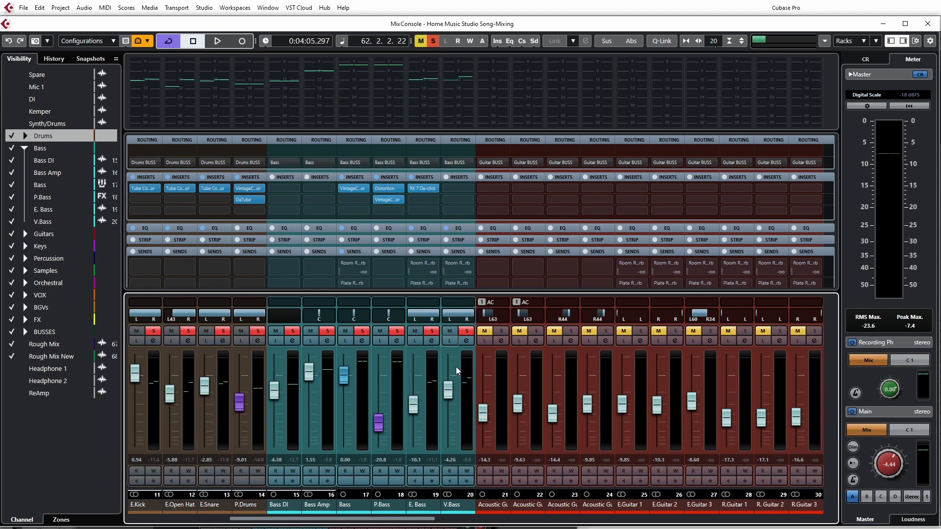
click(282, 513)
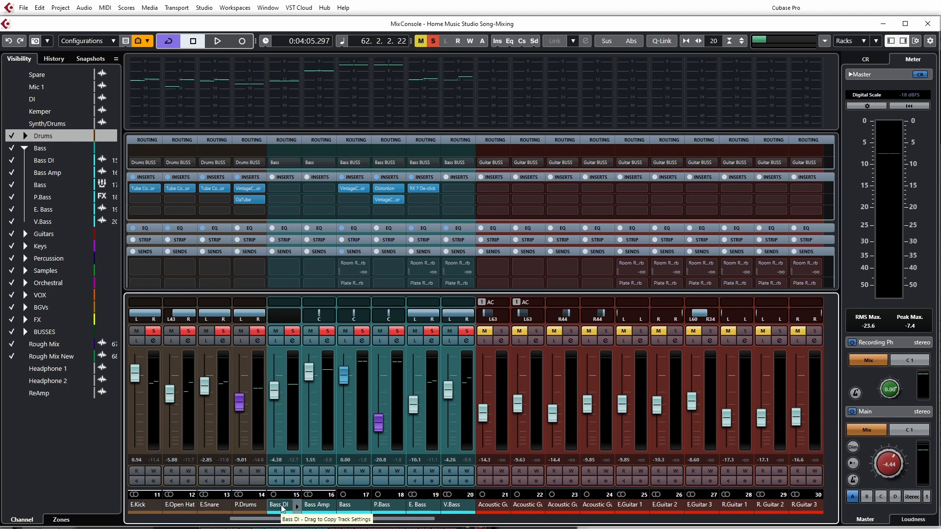
shift+click(455, 510)
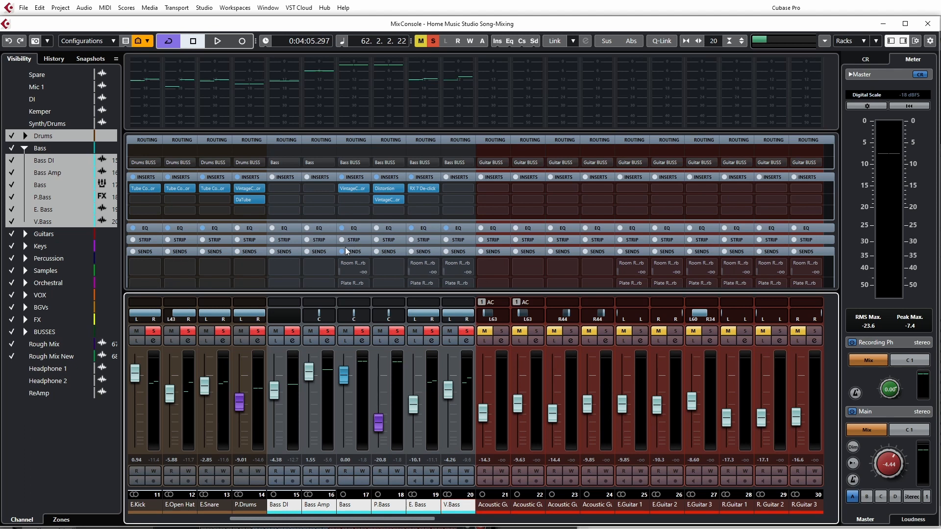
Step: Compare the selected bass channels during playback with their EQ and inserts bypassed together and with both re-enabled
click(343, 229)
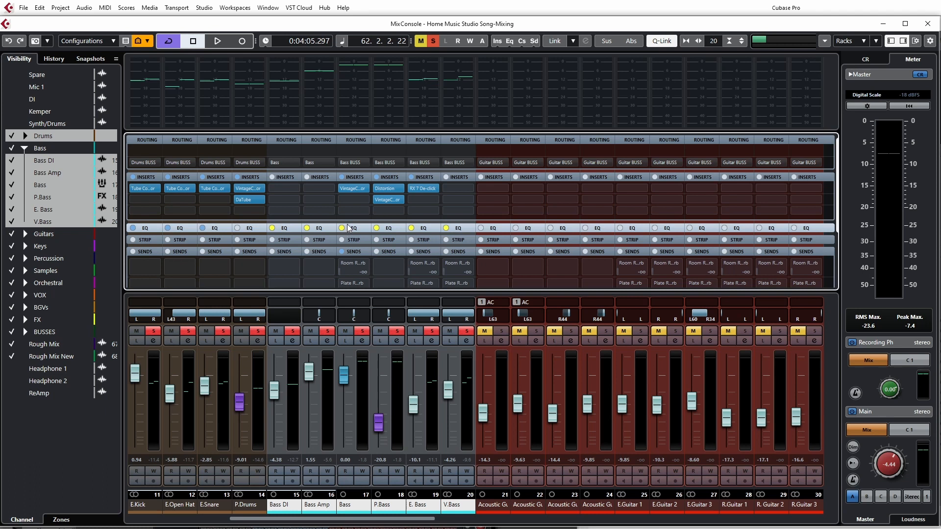
click(342, 178)
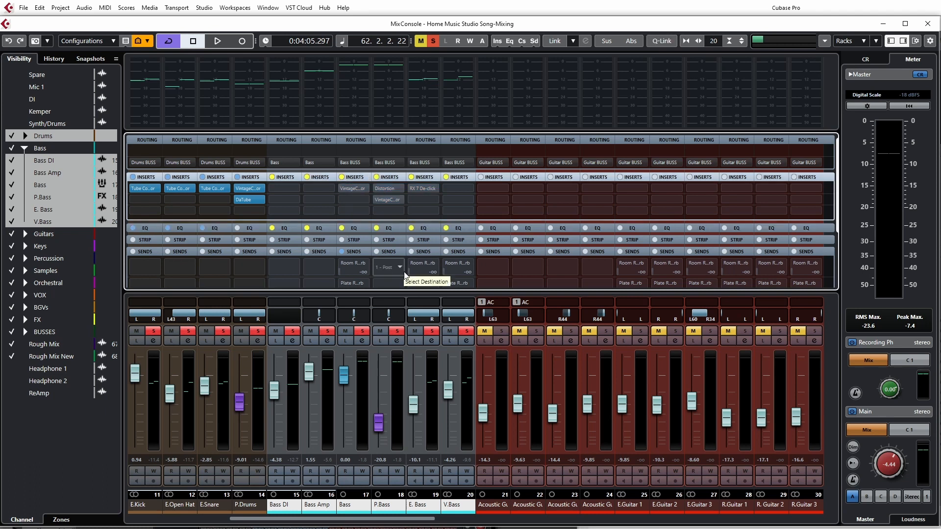
key(space)
key(shift+alt)
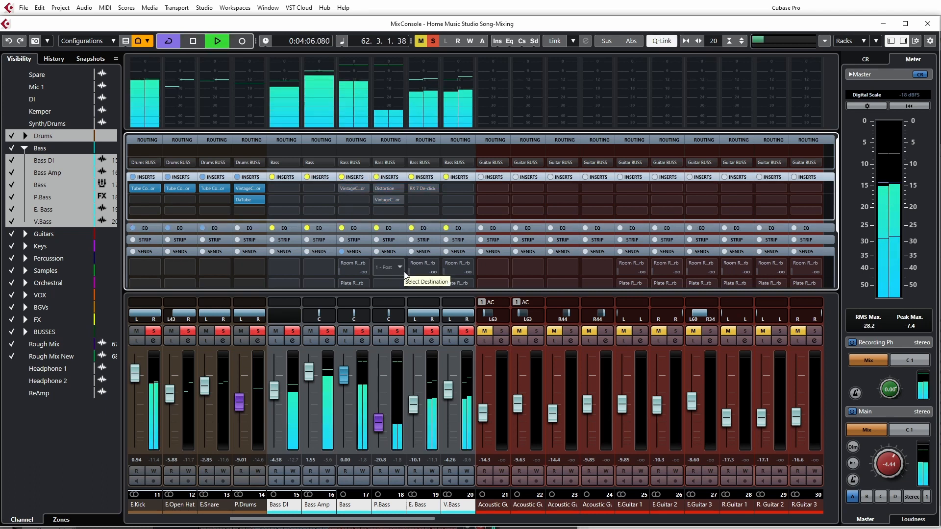
click(342, 177)
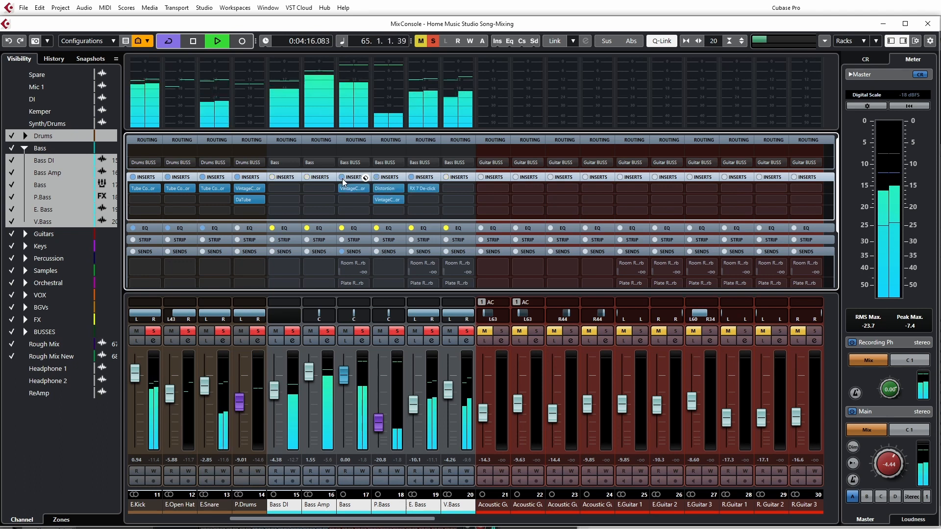
click(342, 229)
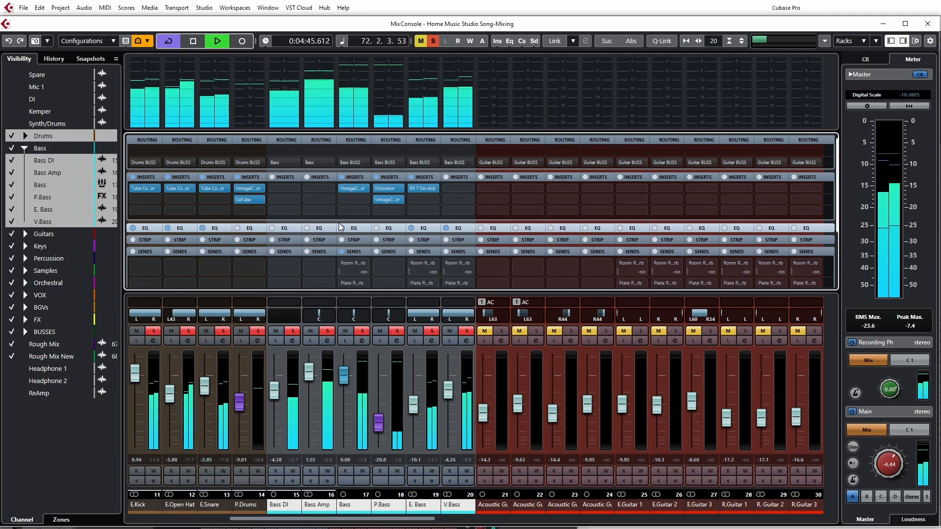
key(space)
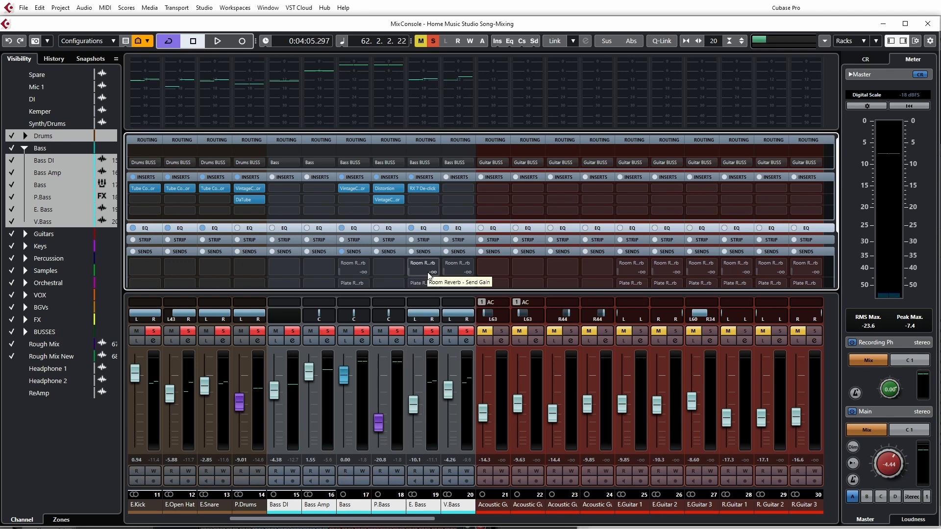
scroll(565, 399, down, 10)
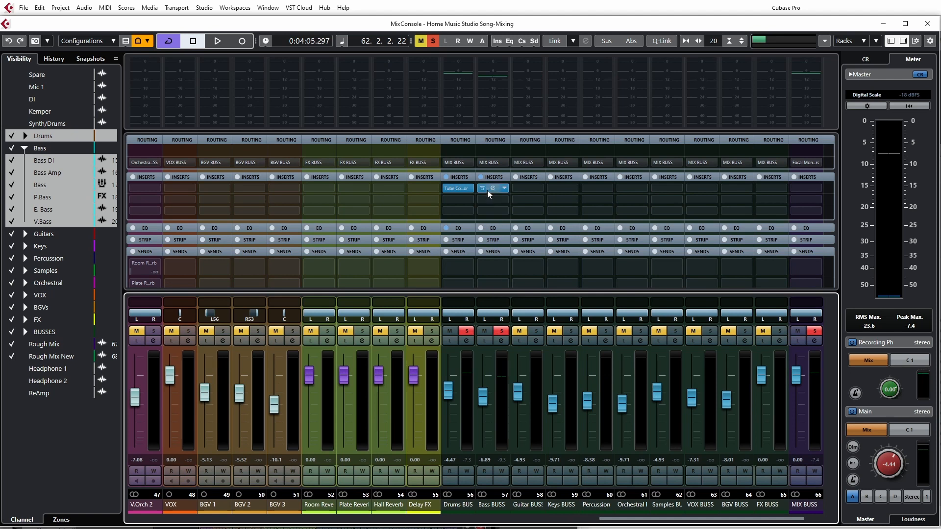
drag(625, 520, 680, 520)
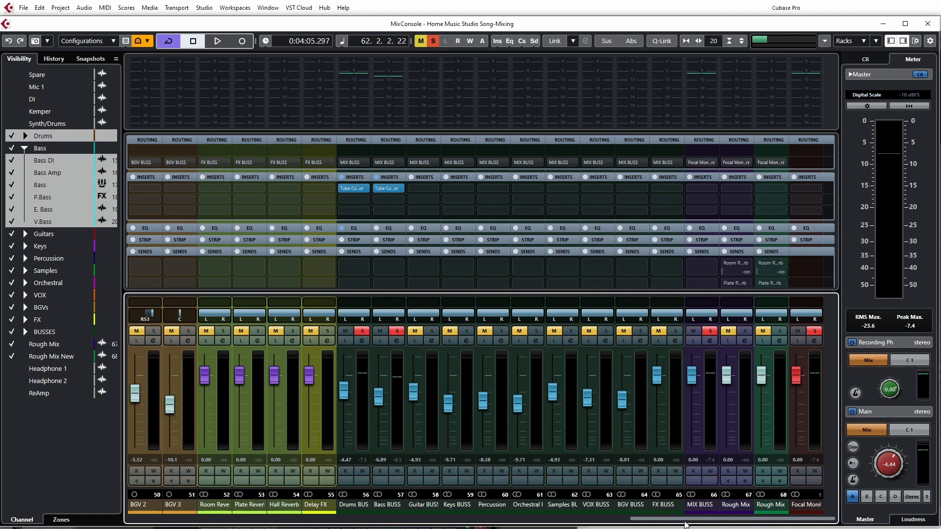
drag(690, 520, 659, 521)
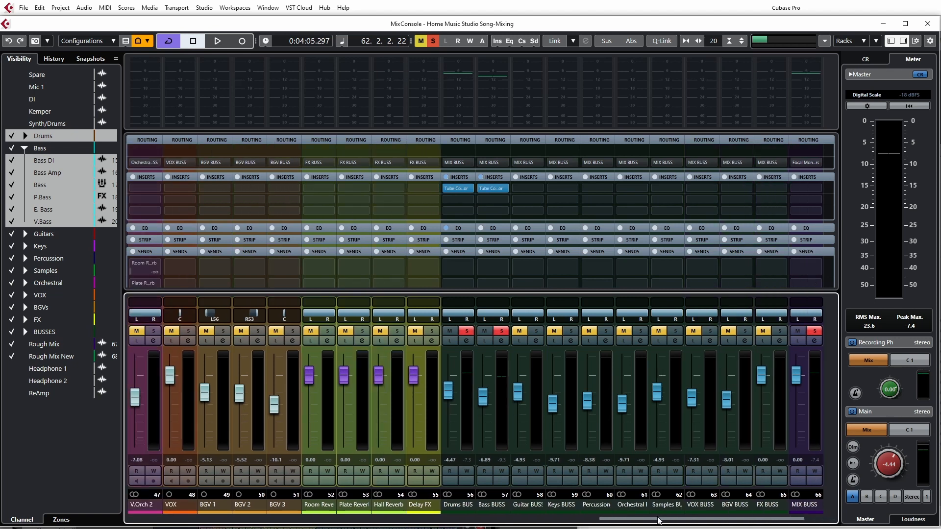
drag(646, 521, 181, 513)
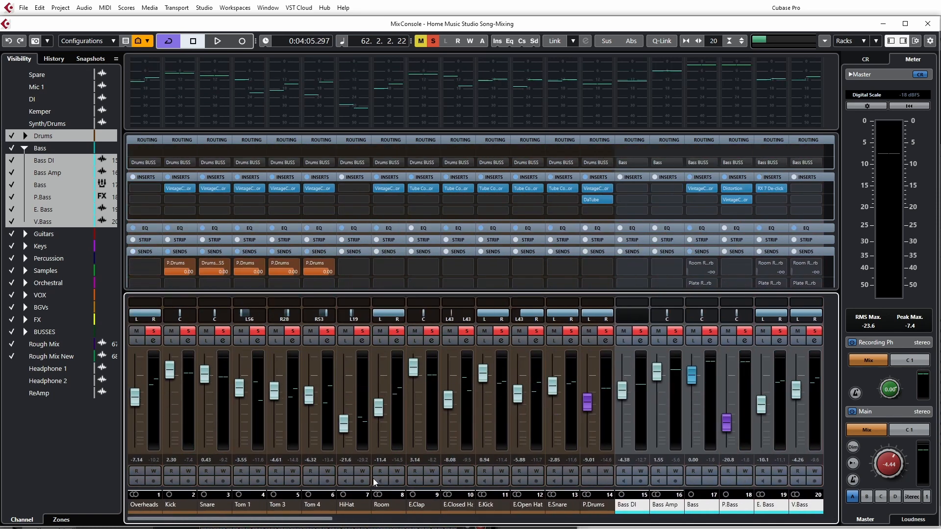